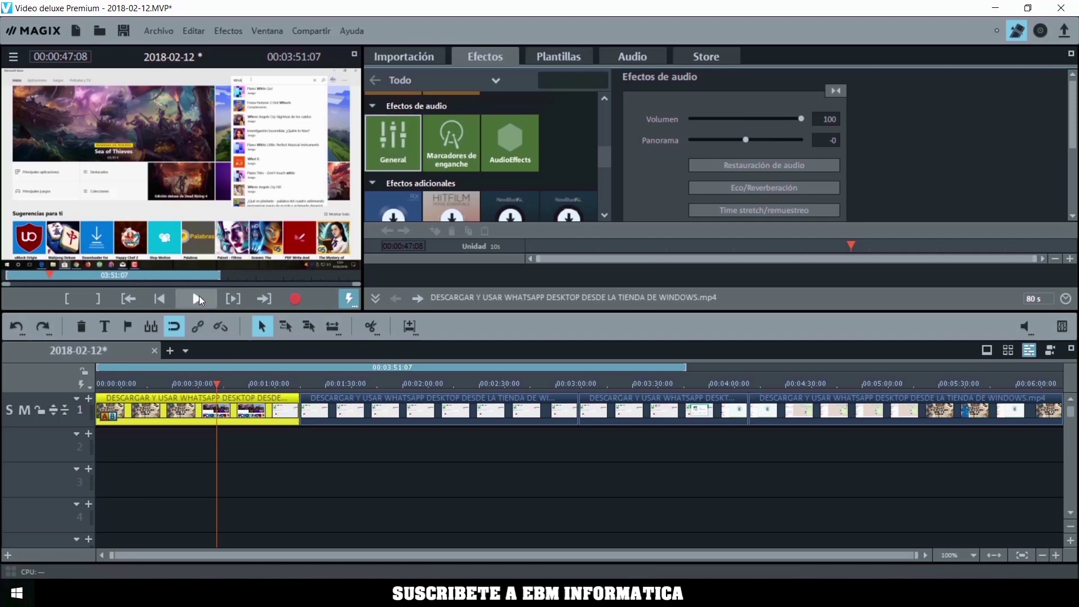
# Try the first clip's audio volume at 25 by playing it back, and return the volume to 100
pyautogui.press('space')
pyautogui.press('space')
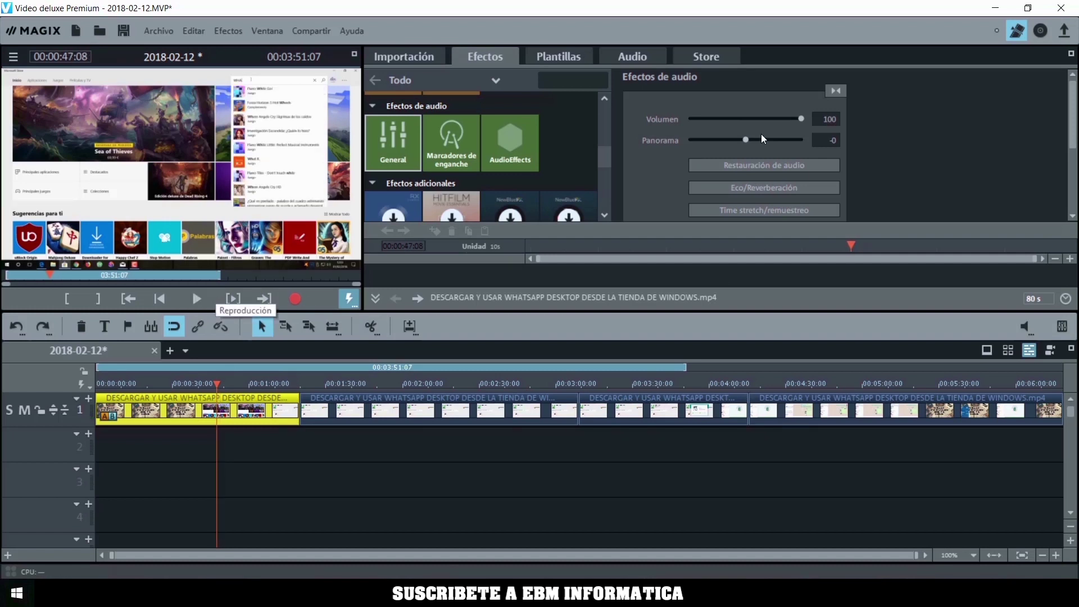
pyautogui.moveTo(799, 119); pyautogui.dragTo(719, 120)
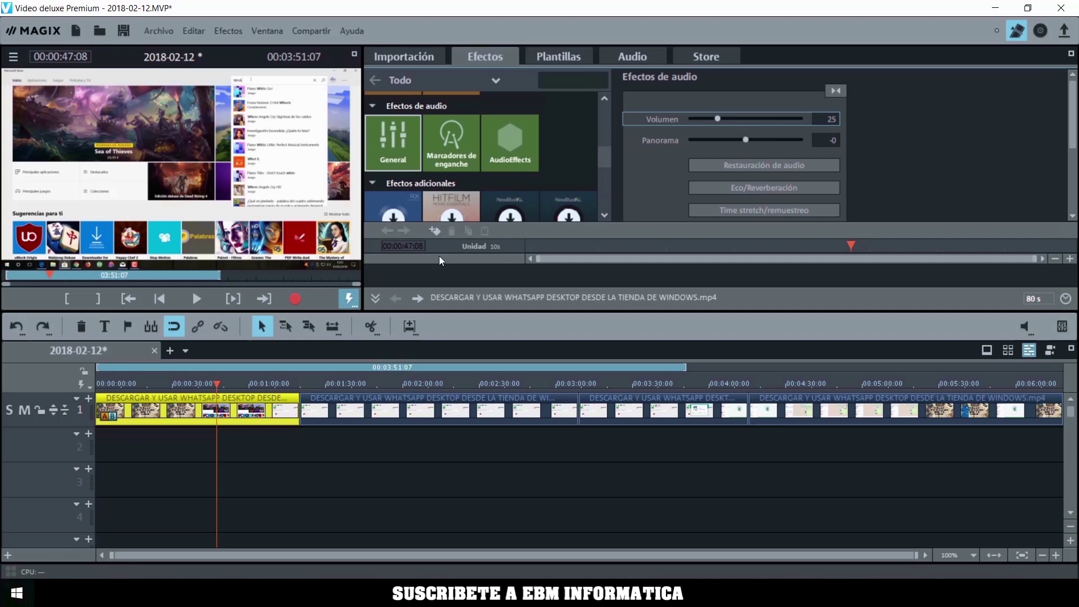
pyautogui.click(195, 300)
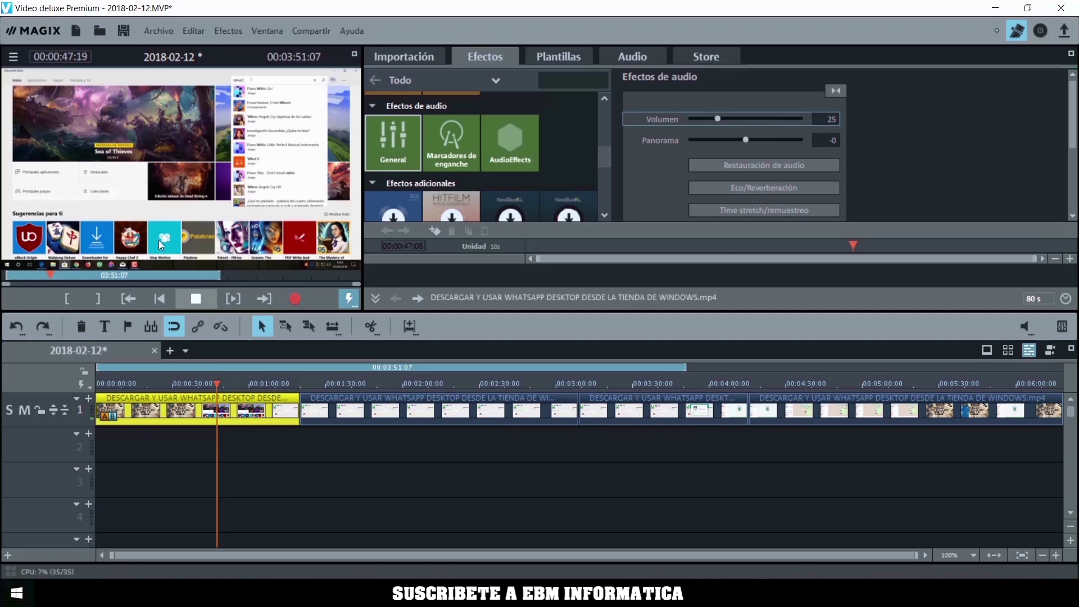
pyautogui.press('space')
pyautogui.doubleClick(717, 119)
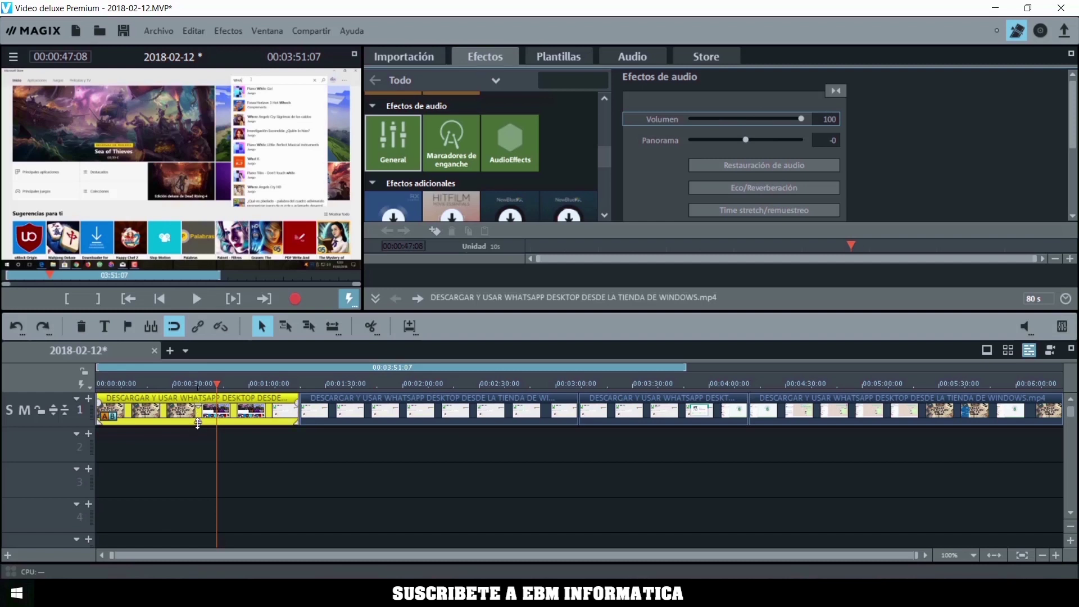
# Play the first clip again to check its audio
pyautogui.moveTo(200, 423); pyautogui.dragTo(200, 402)
pyautogui.press('space')
pyautogui.press('space')
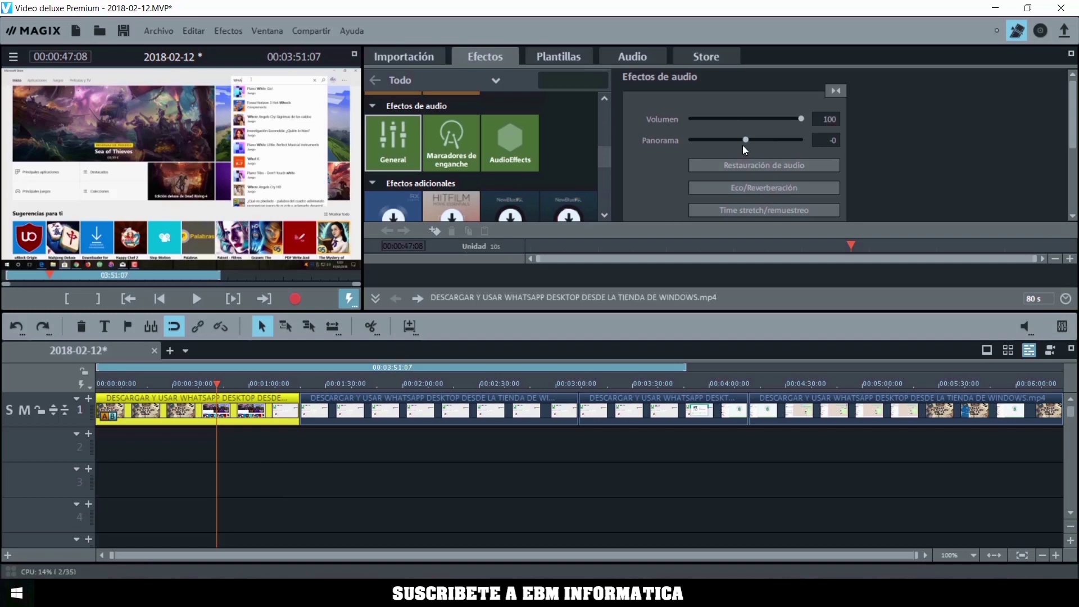
# Try the first clip's audio panorama at 59, -62 and 100, playing each setting back, and undo the changes
pyautogui.moveTo(746, 139); pyautogui.dragTo(779, 140)
pyautogui.click(196, 298)
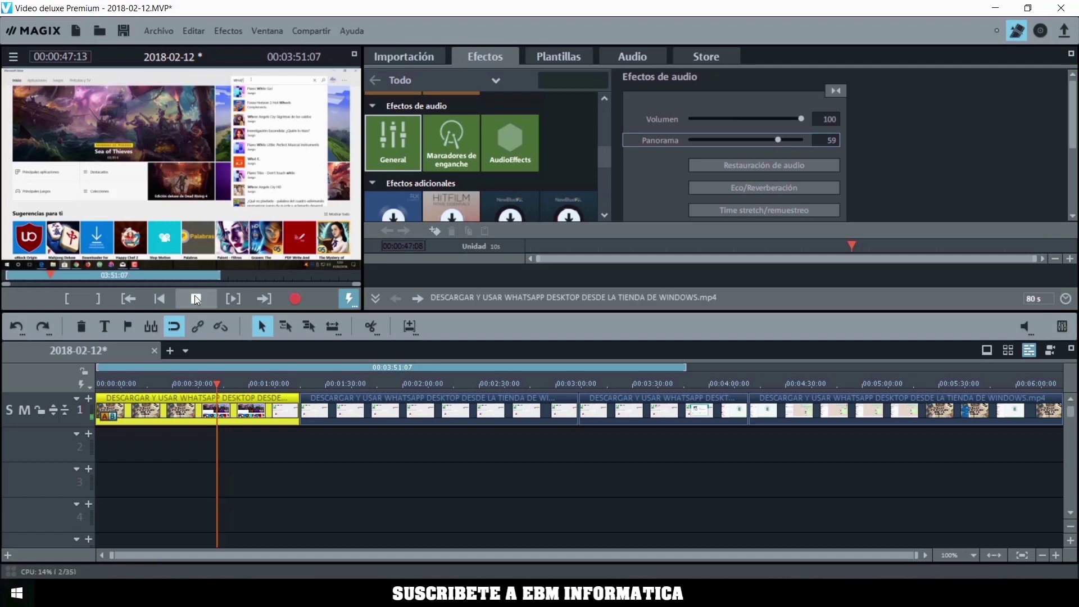
pyautogui.click(196, 298)
pyautogui.moveTo(779, 140); pyautogui.dragTo(710, 144)
pyautogui.click(197, 298)
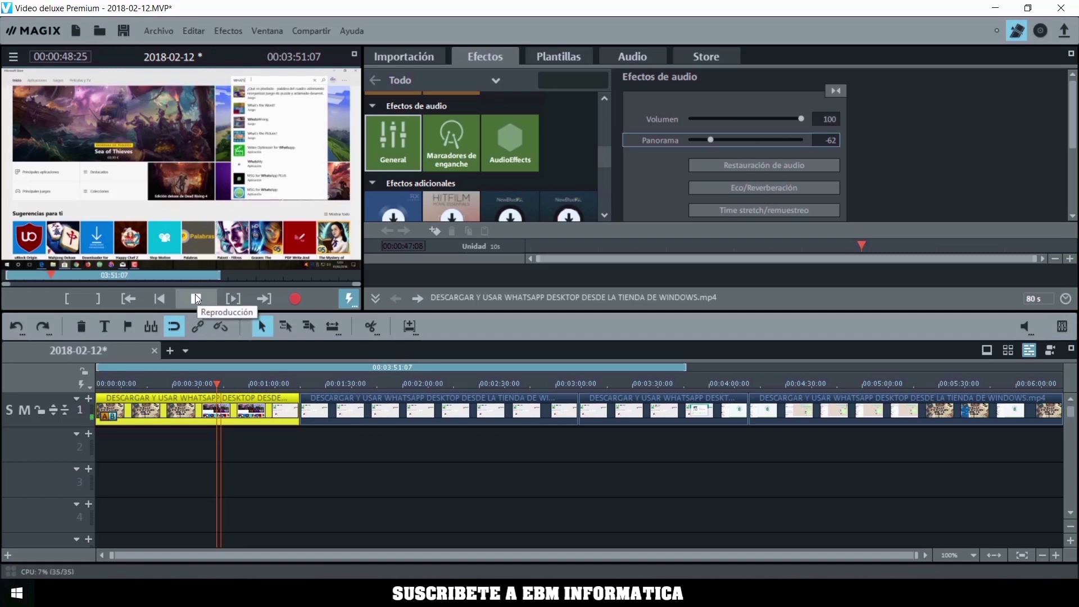
pyautogui.click(196, 298)
pyautogui.moveTo(709, 140); pyautogui.dragTo(804, 139)
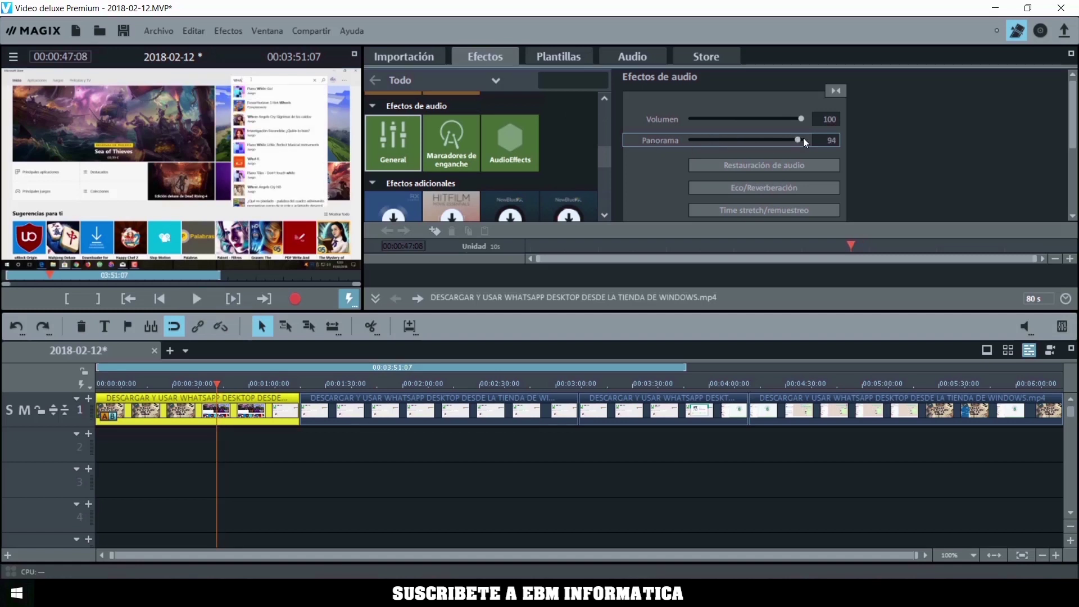
pyautogui.click(197, 298)
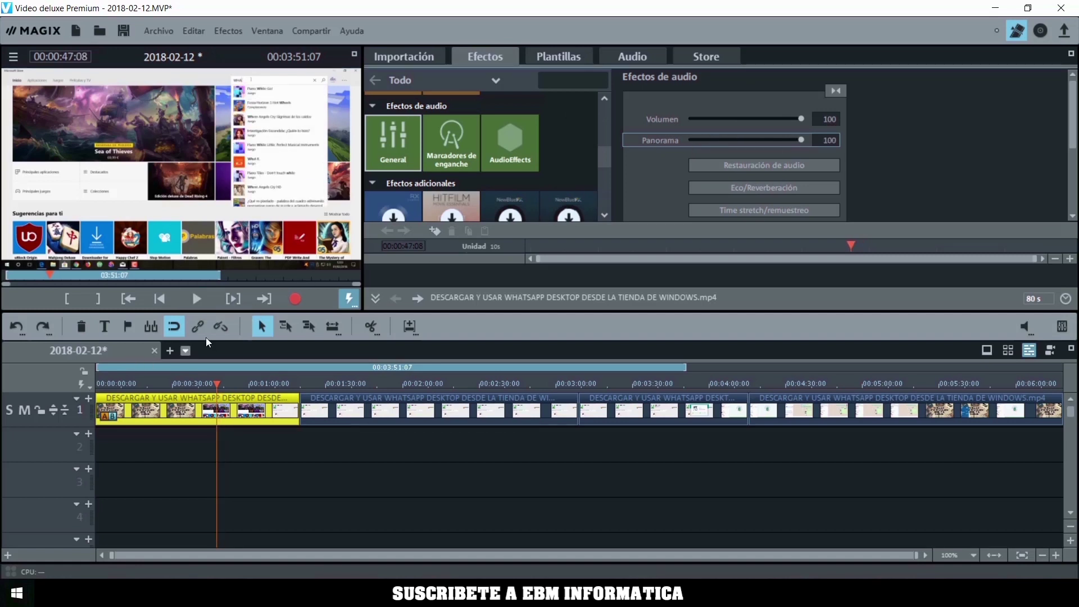
pyautogui.click(197, 298)
pyautogui.click(11, 328)
pyautogui.click(16, 325)
pyautogui.click(16, 326)
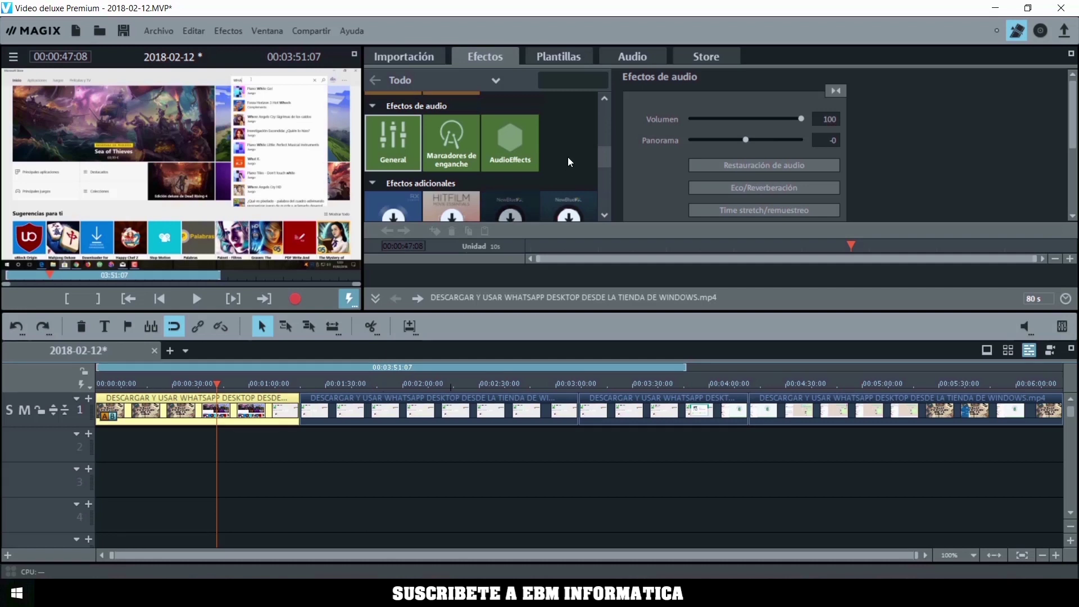
# Open audio restoration for the first clip and examine its noise reduction, equalizer, compressor and stereo settings
pyautogui.click(733, 166)
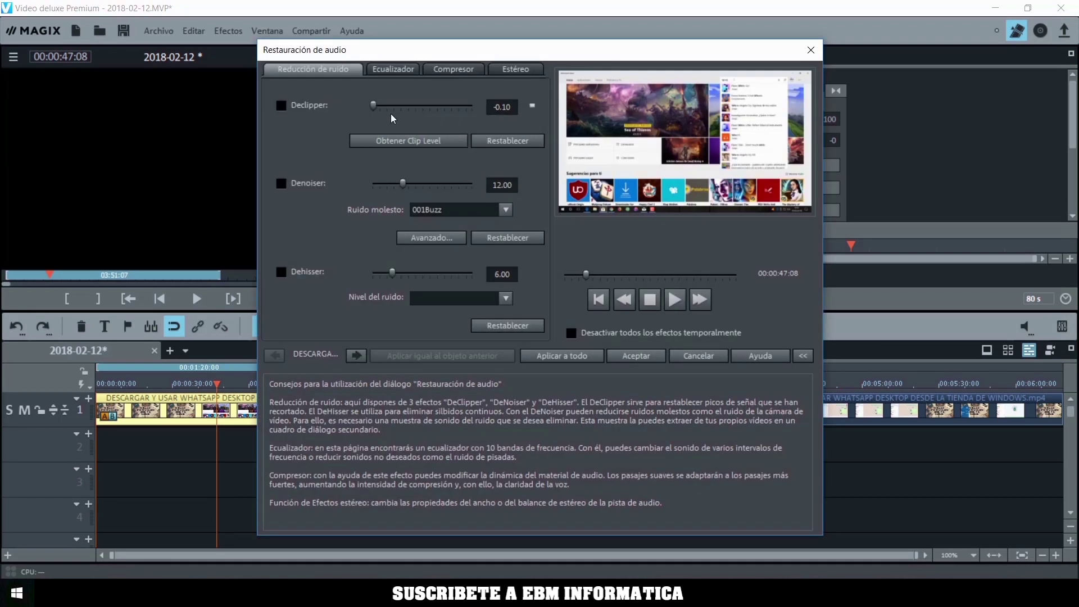
pyautogui.moveTo(489, 45); pyautogui.dragTo(532, 37)
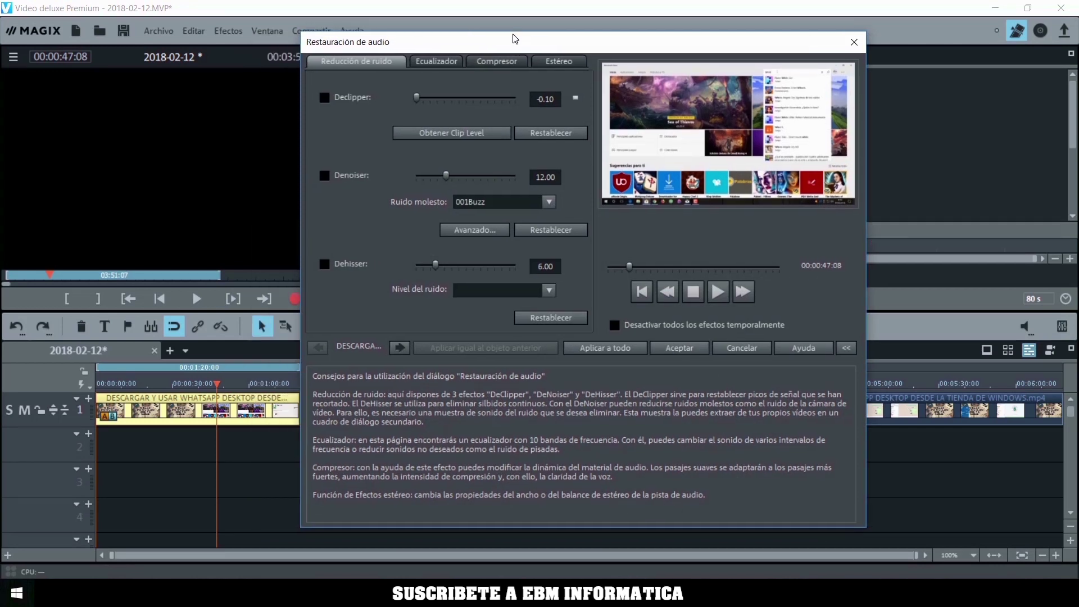
pyautogui.click(444, 63)
pyautogui.click(493, 62)
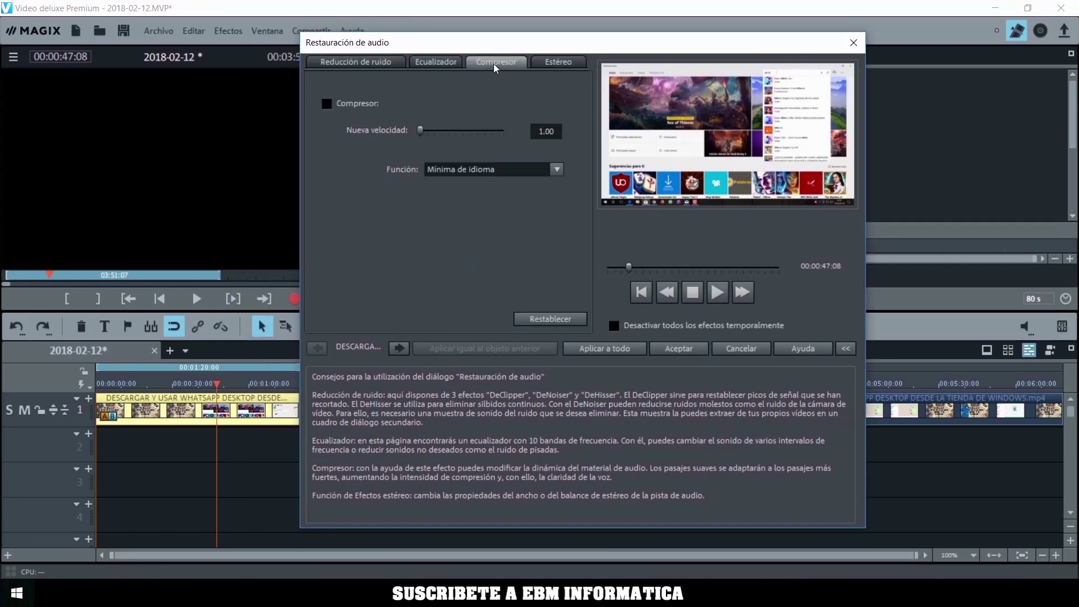
pyautogui.click(533, 61)
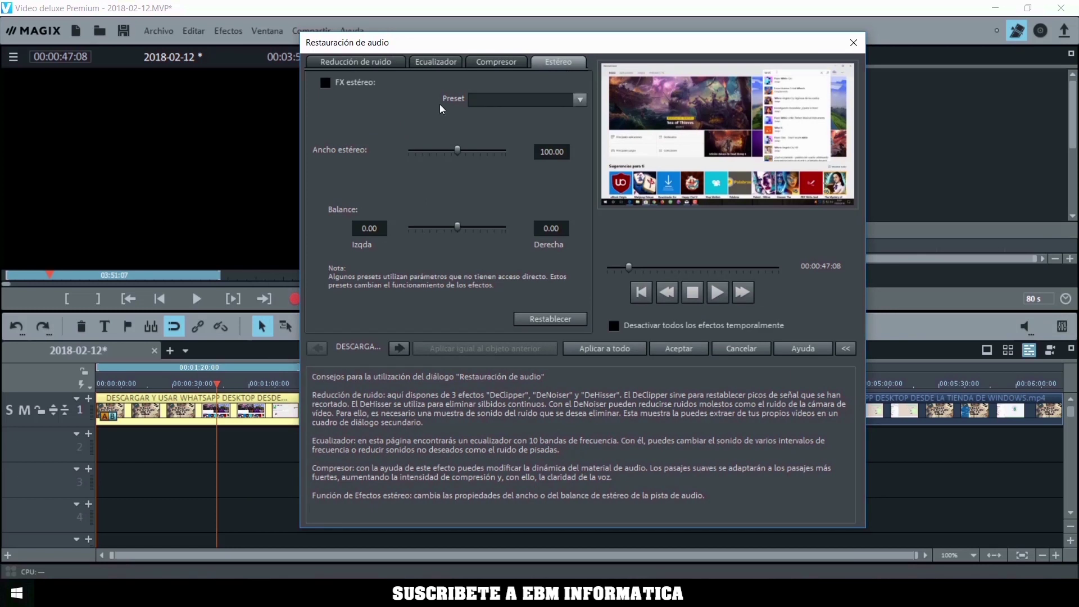
pyautogui.click(372, 64)
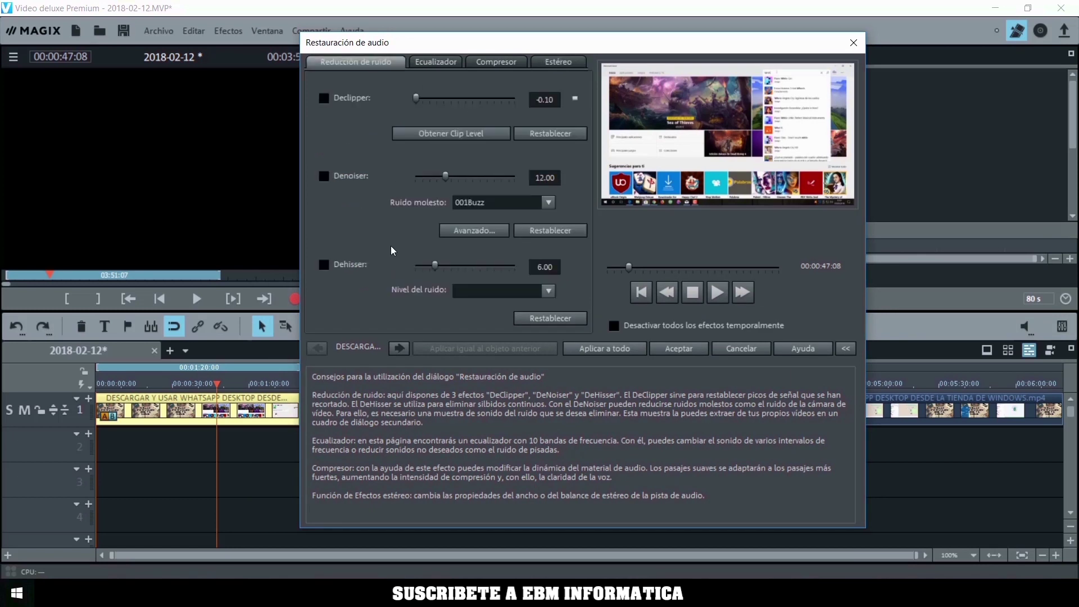
# Enable the Dehisser at 15 for the first clip, preview the sound and accept the audio restoration
pyautogui.click(715, 294)
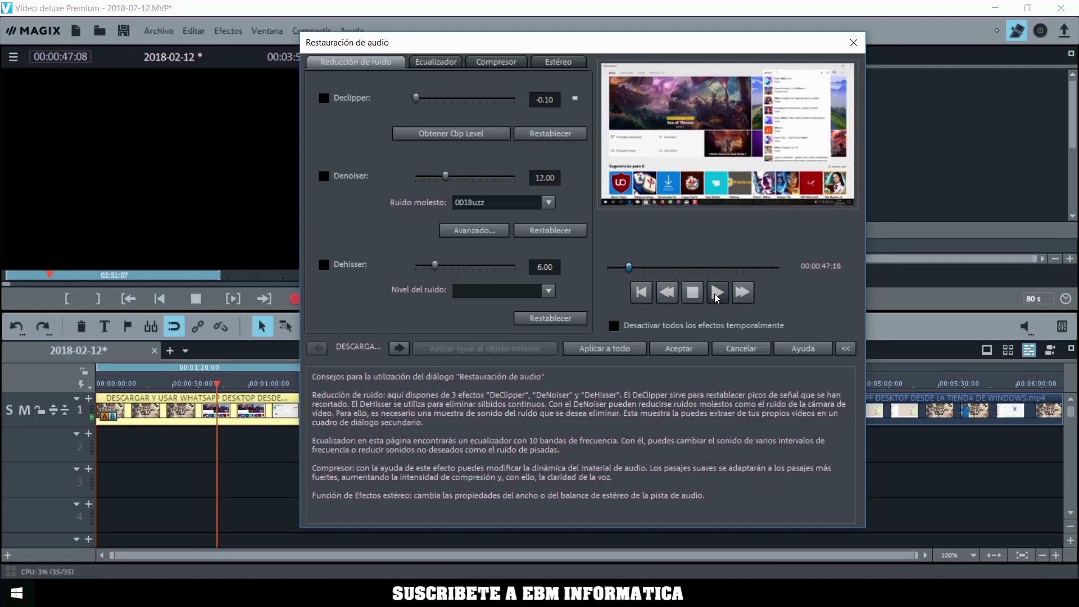
pyautogui.click(714, 293)
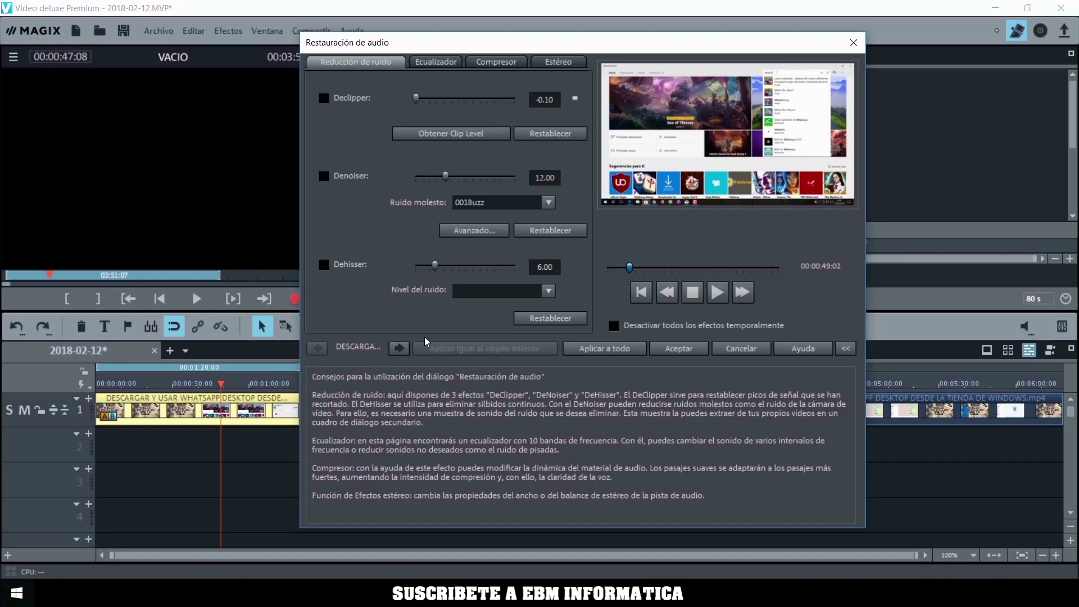
pyautogui.click(349, 266)
pyautogui.click(373, 267)
pyautogui.click(324, 264)
pyautogui.click(529, 267)
pyautogui.click(716, 295)
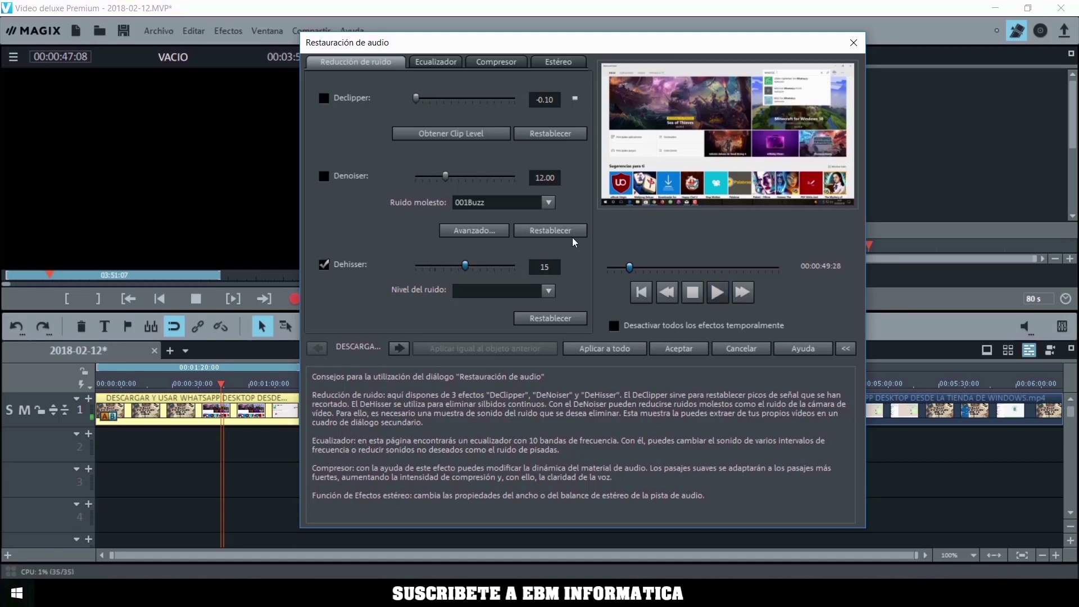
pyautogui.click(694, 292)
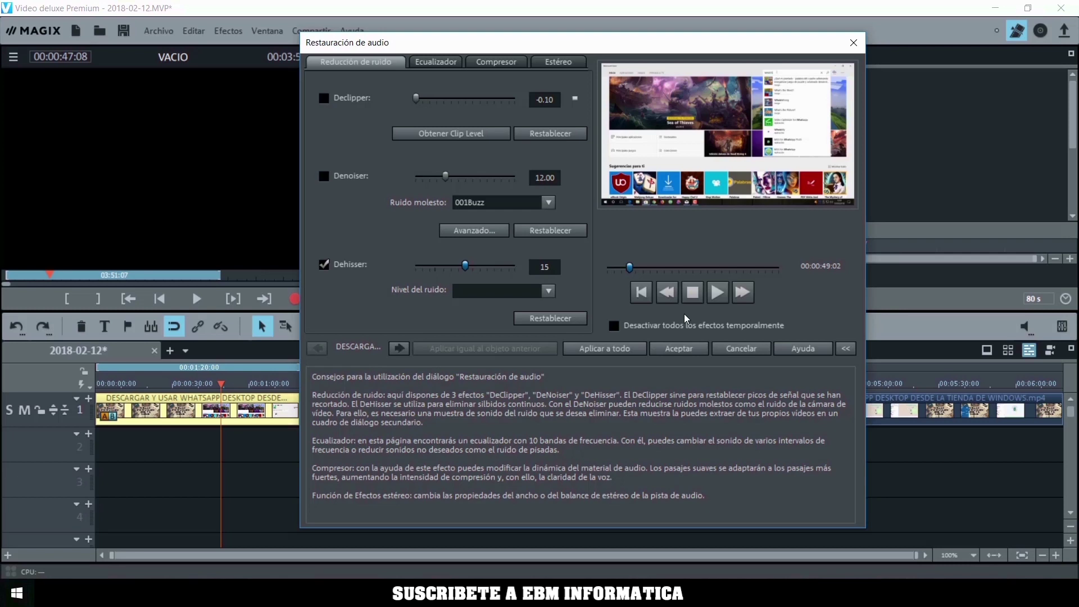
pyautogui.click(686, 349)
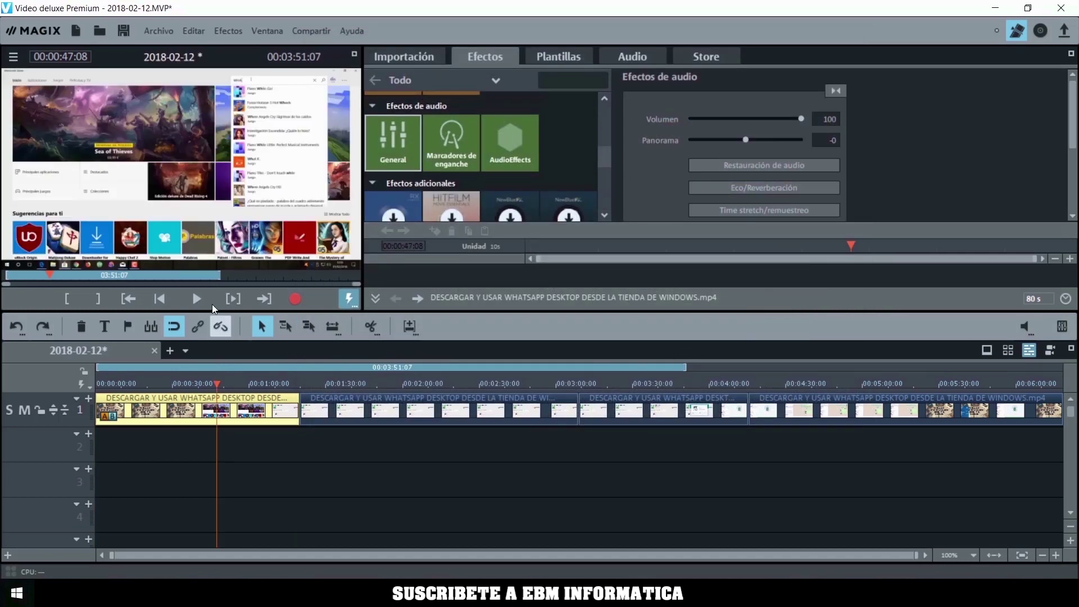
# Play the timeline from 00:00:47:08, 00:02:10:17 and 00:02:39:13 to compare the sound of the first and second clips
pyautogui.click(195, 298)
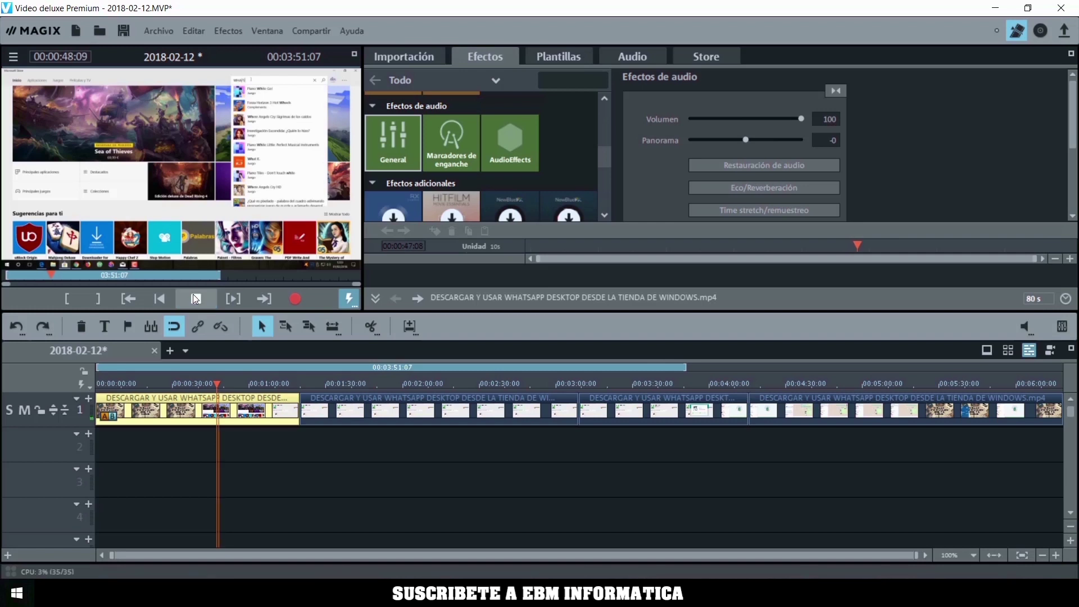
pyautogui.click(195, 298)
pyautogui.click(428, 384)
pyautogui.click(197, 298)
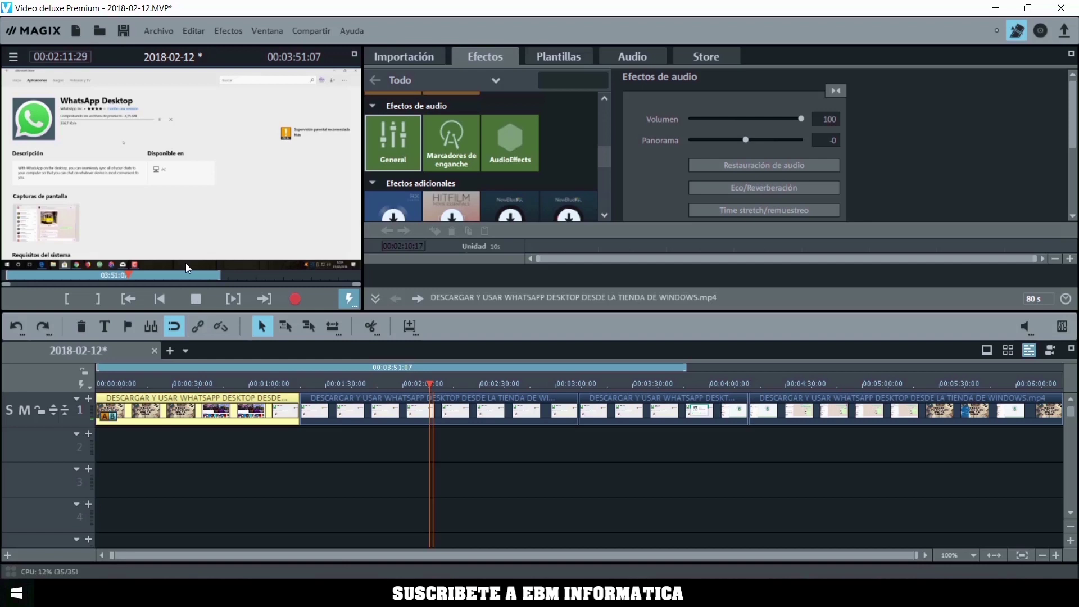
pyautogui.click(501, 381)
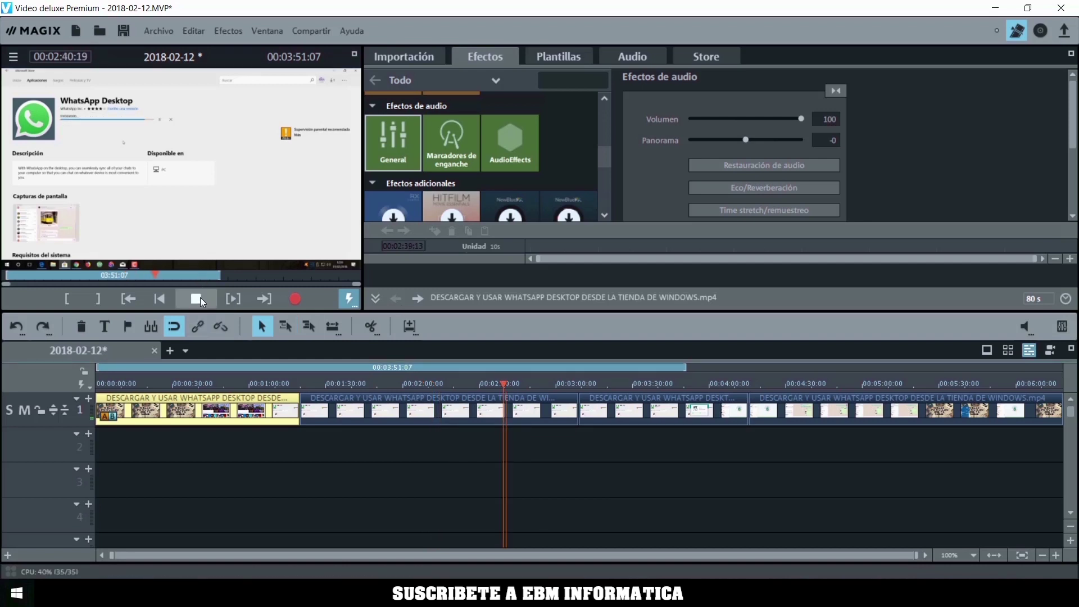
pyautogui.click(200, 297)
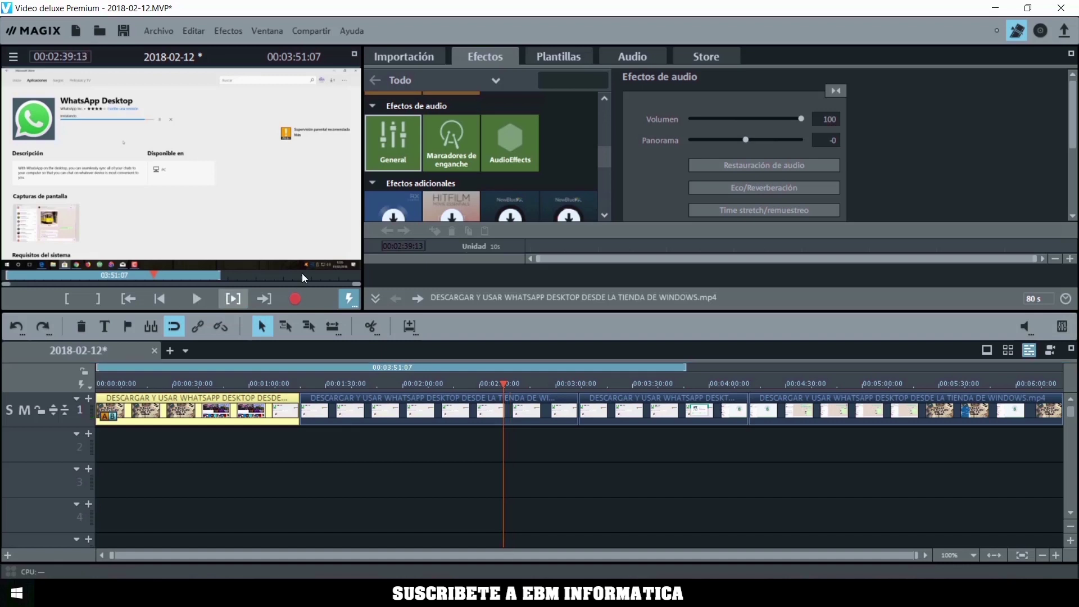
pyautogui.moveTo(440, 422); pyautogui.dragTo(439, 404)
pyautogui.click(196, 299)
pyautogui.click(196, 298)
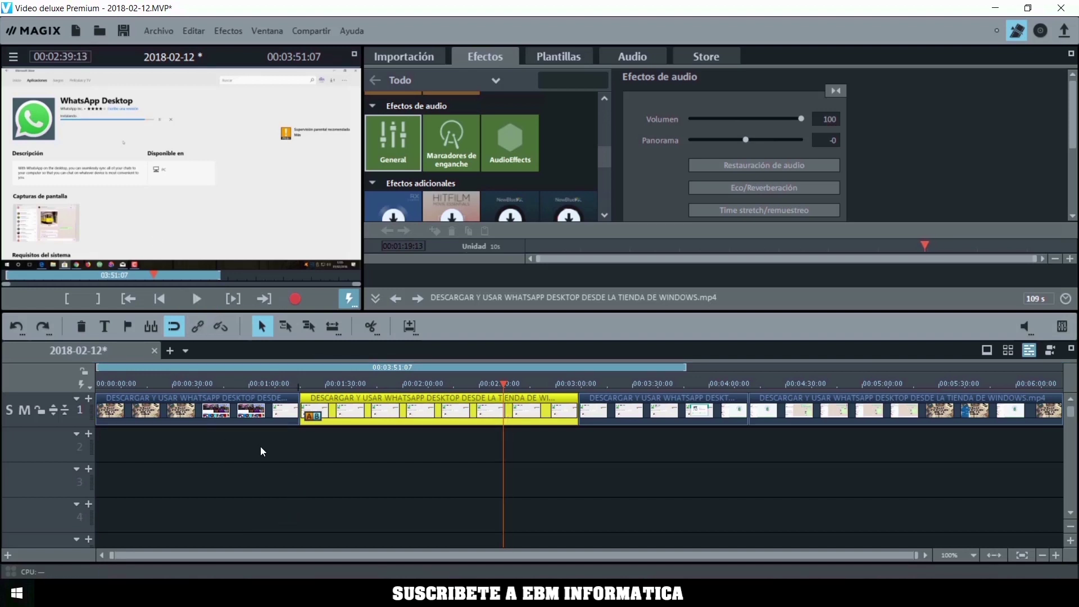
# Reopen audio restoration for the first clip, set the Denoiser's unwanted noise to 015Recorder and preview the sound
pyautogui.click(223, 399)
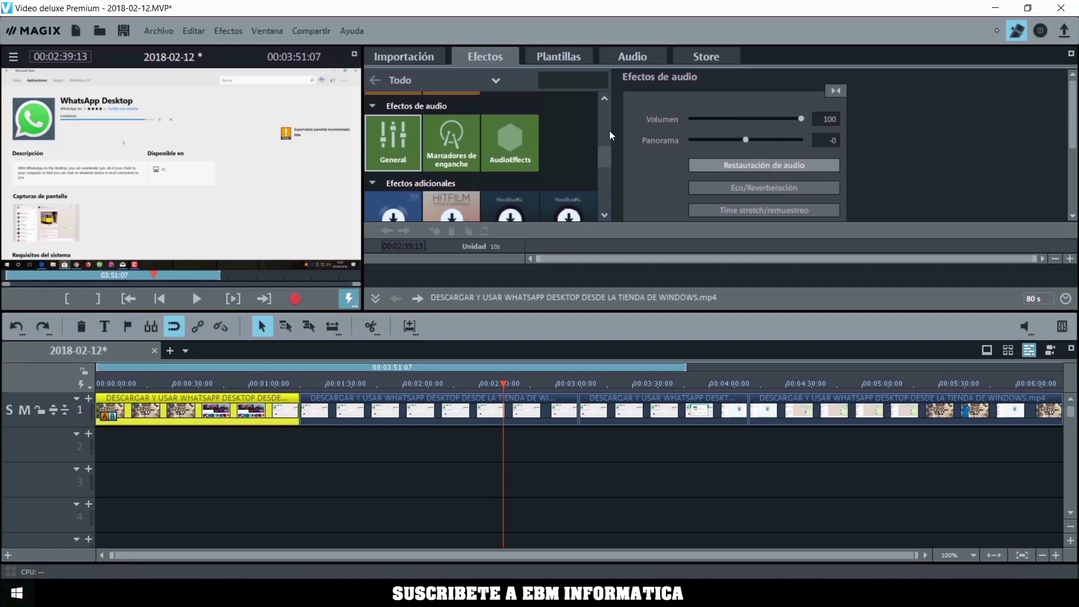
pyautogui.click(730, 165)
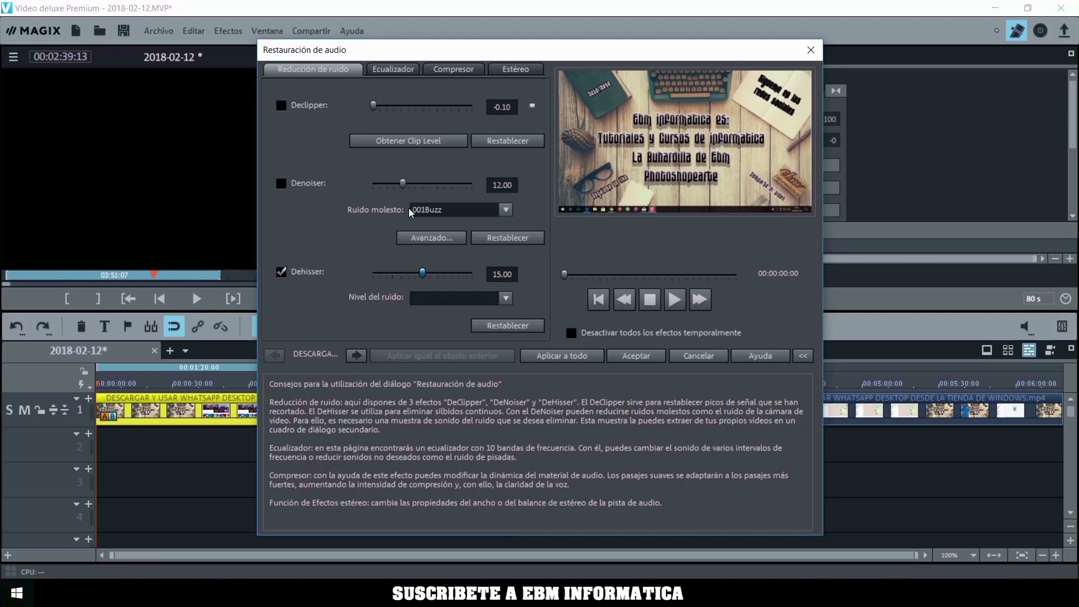
pyautogui.click(507, 209)
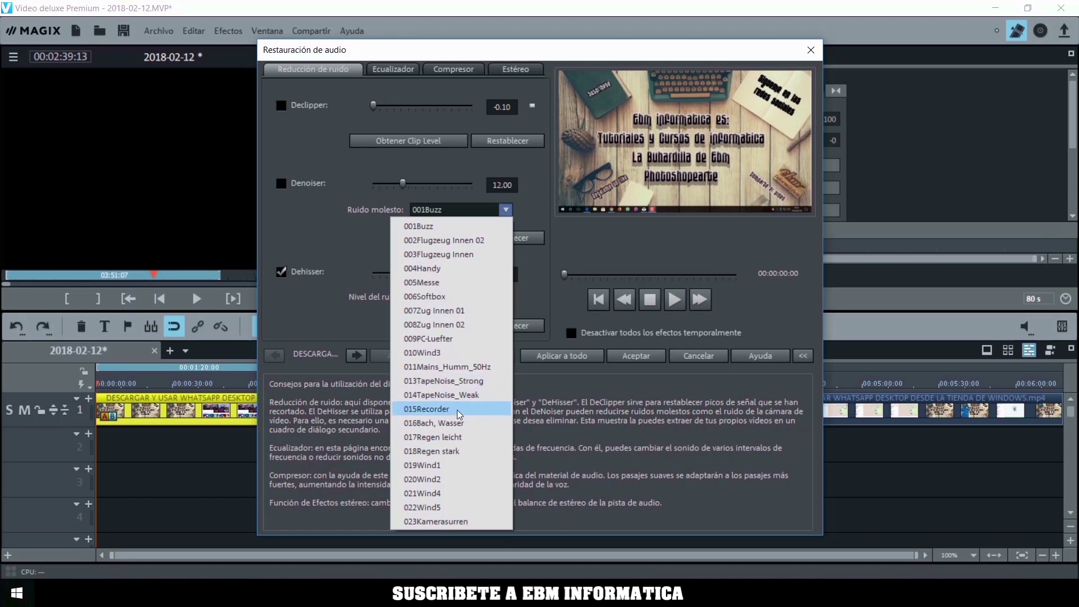
pyautogui.click(365, 328)
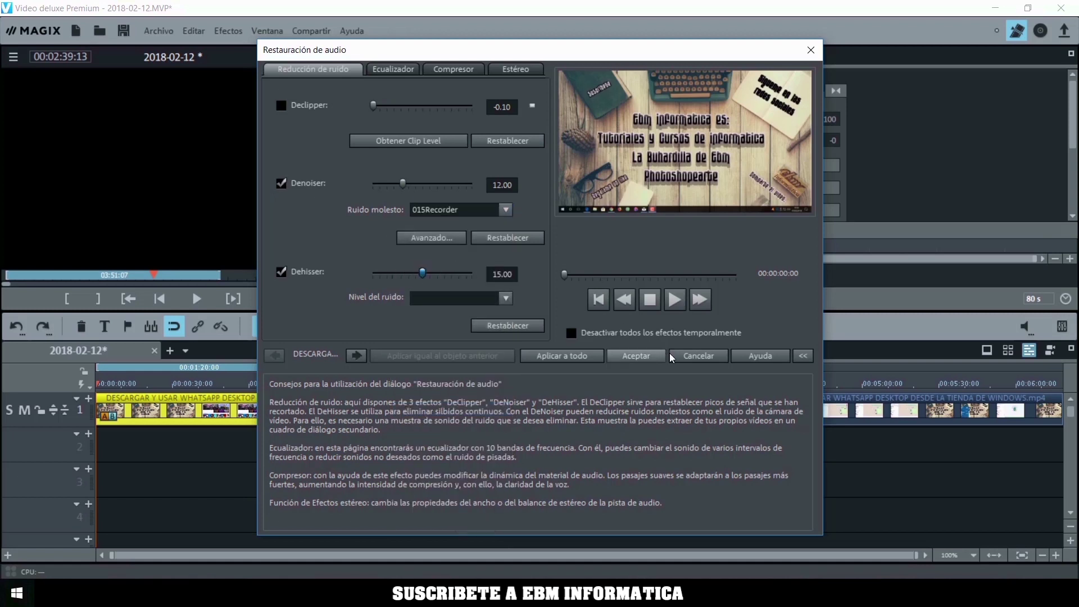
pyautogui.click(672, 297)
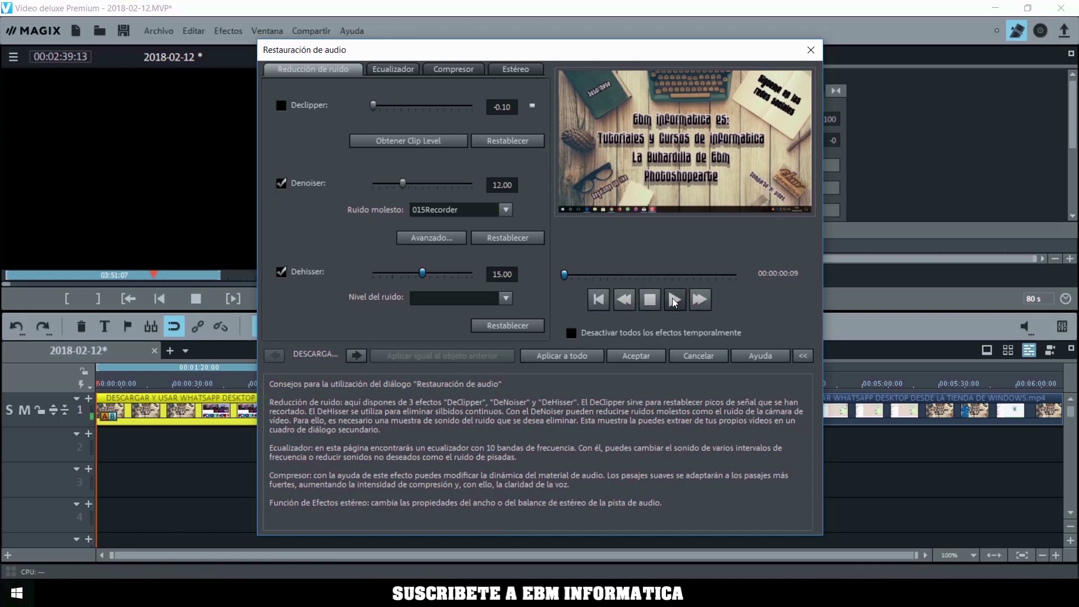
pyautogui.click(652, 306)
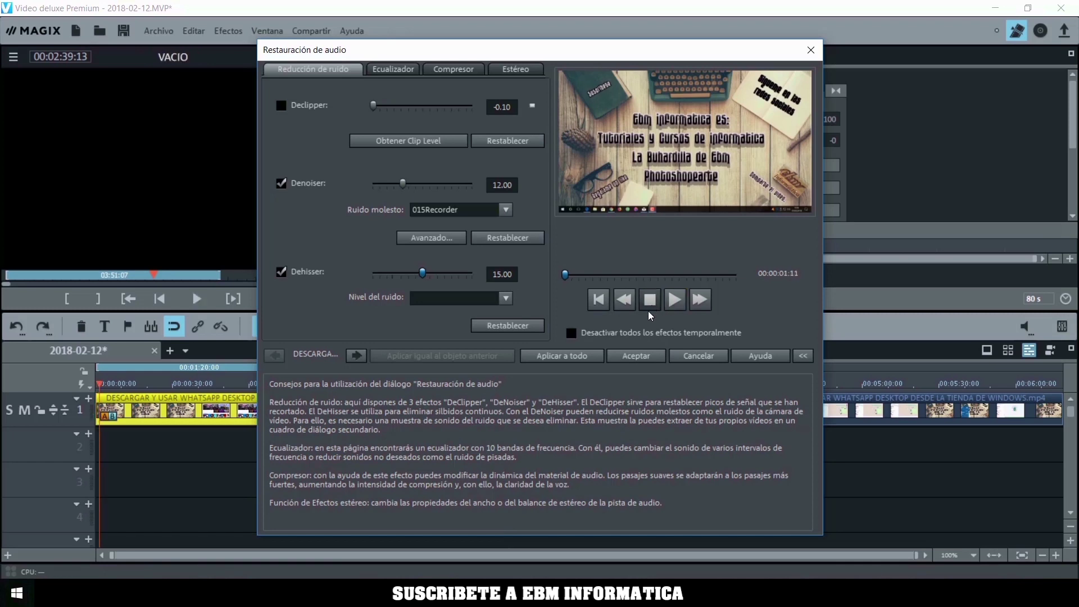
# Examine the Denoiser's list of unwanted noises and its advanced noise sample and reduction settings
pyautogui.click(505, 210)
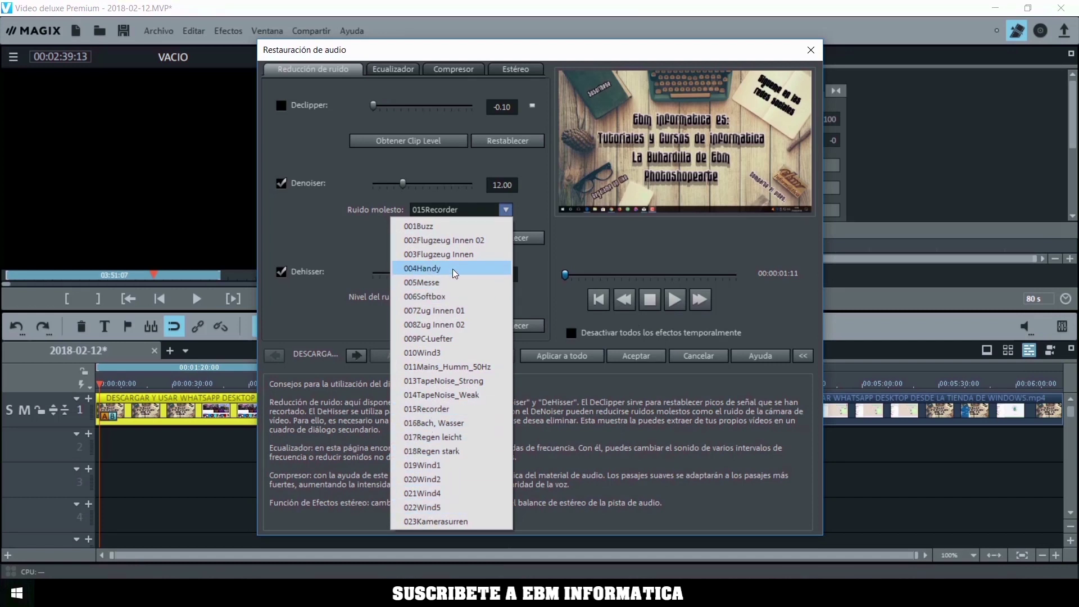
pyautogui.click(257, 190)
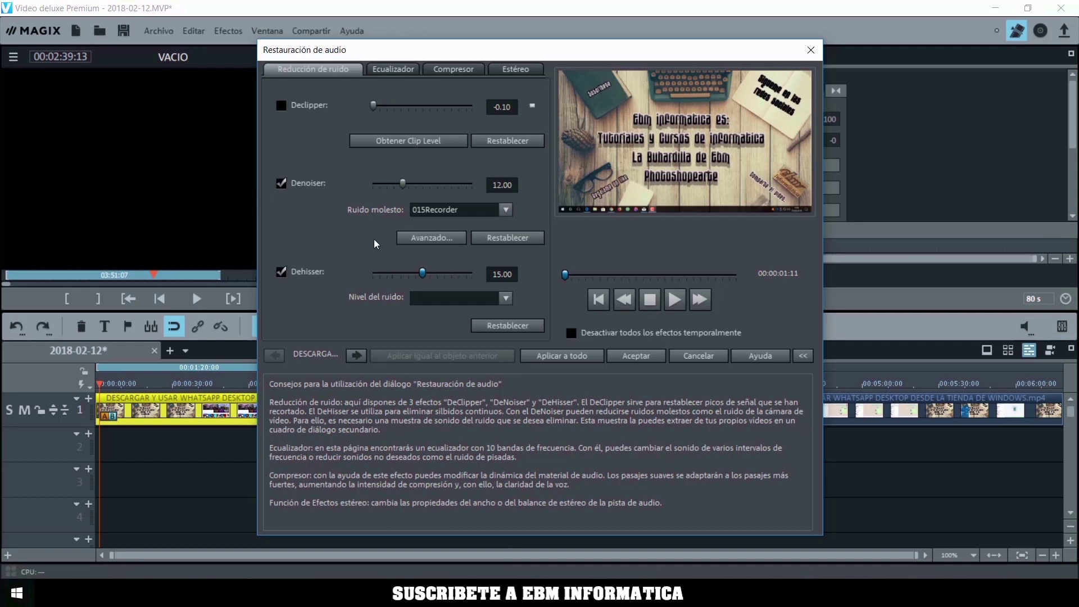
pyautogui.click(432, 238)
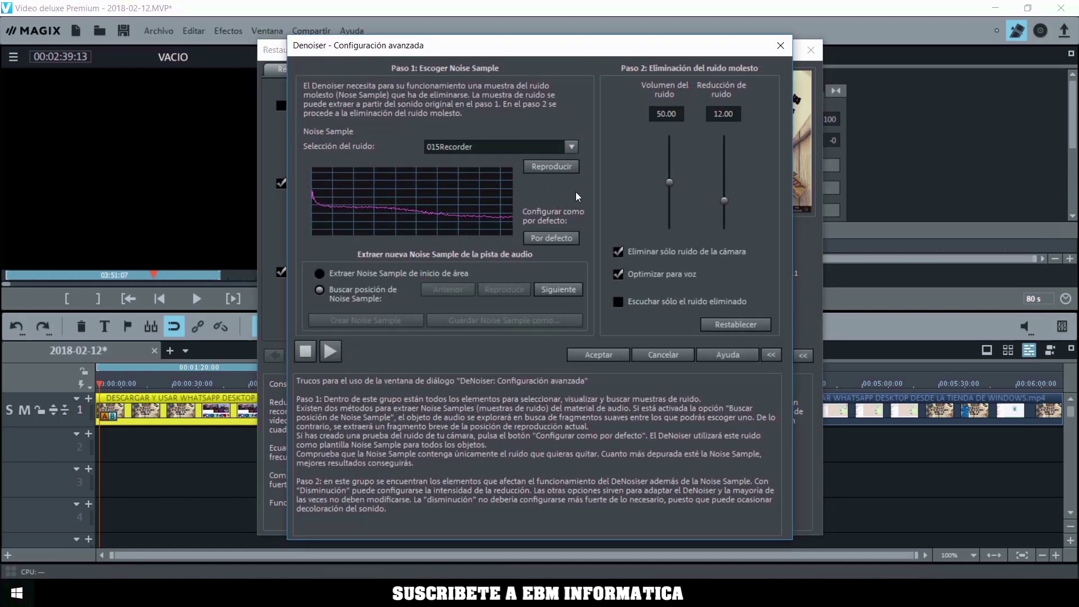
pyautogui.click(572, 148)
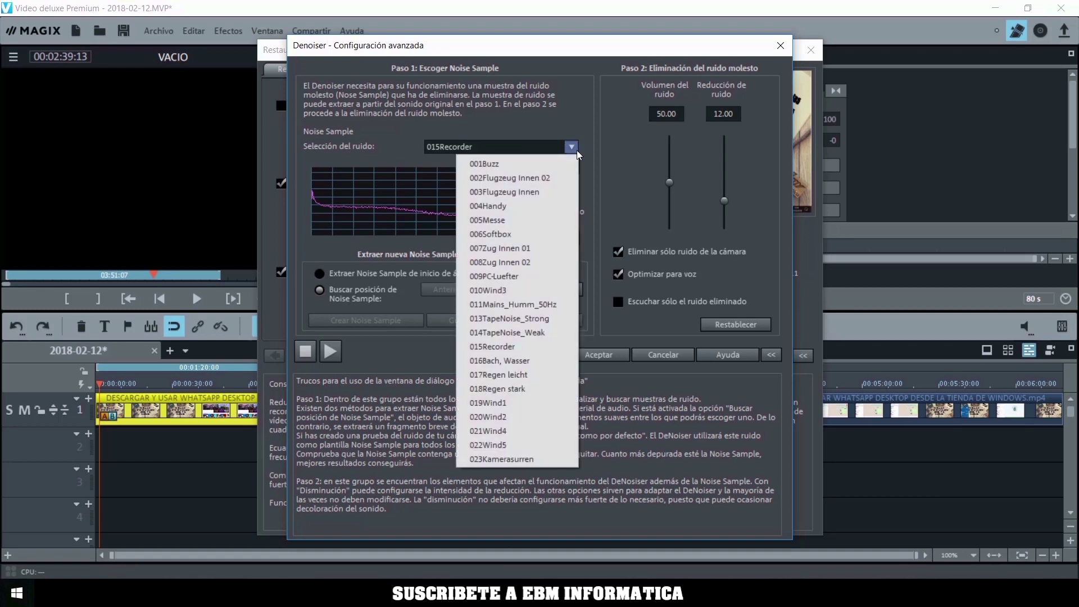
pyautogui.click(661, 190)
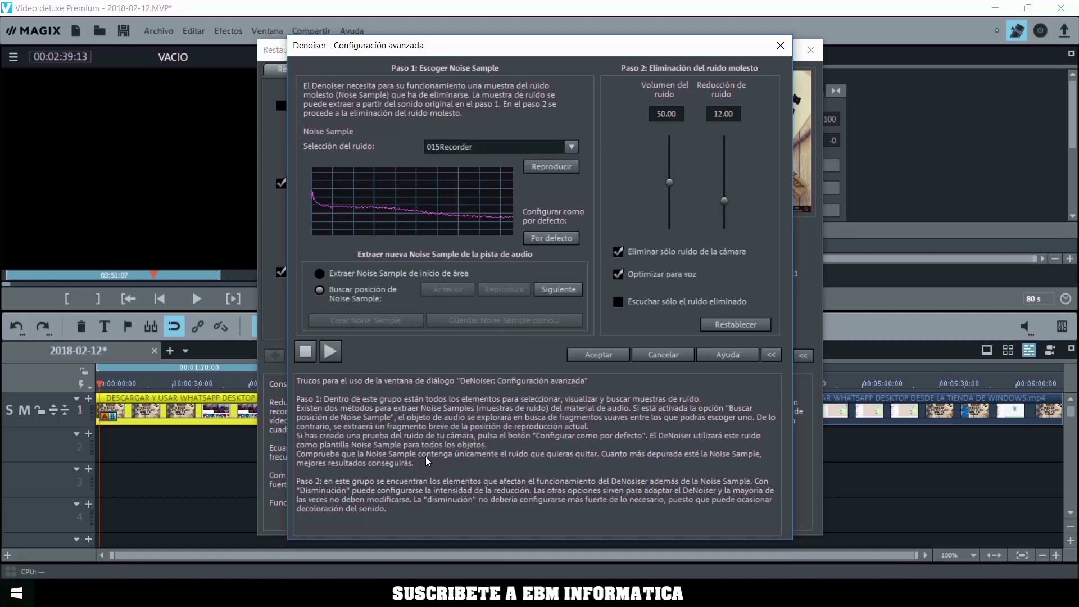
pyautogui.click(780, 45)
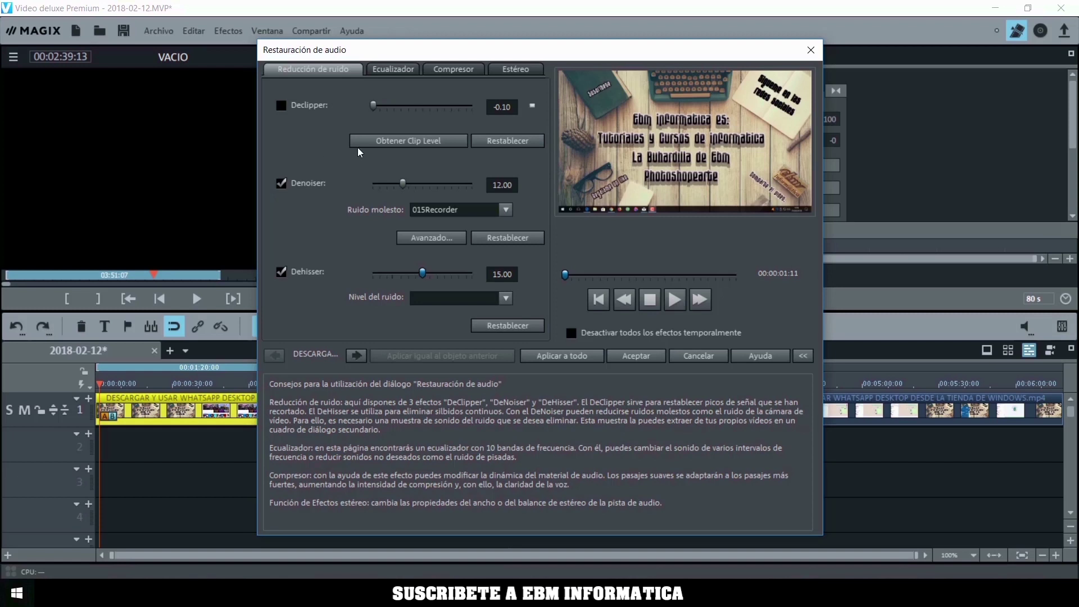
# Try the Declipper at -5.75, preview the sound and check the noise levels offered for the Dehisser
pyautogui.moveTo(375, 106); pyautogui.dragTo(410, 106)
pyautogui.click(667, 303)
pyautogui.click(648, 302)
pyautogui.click(507, 297)
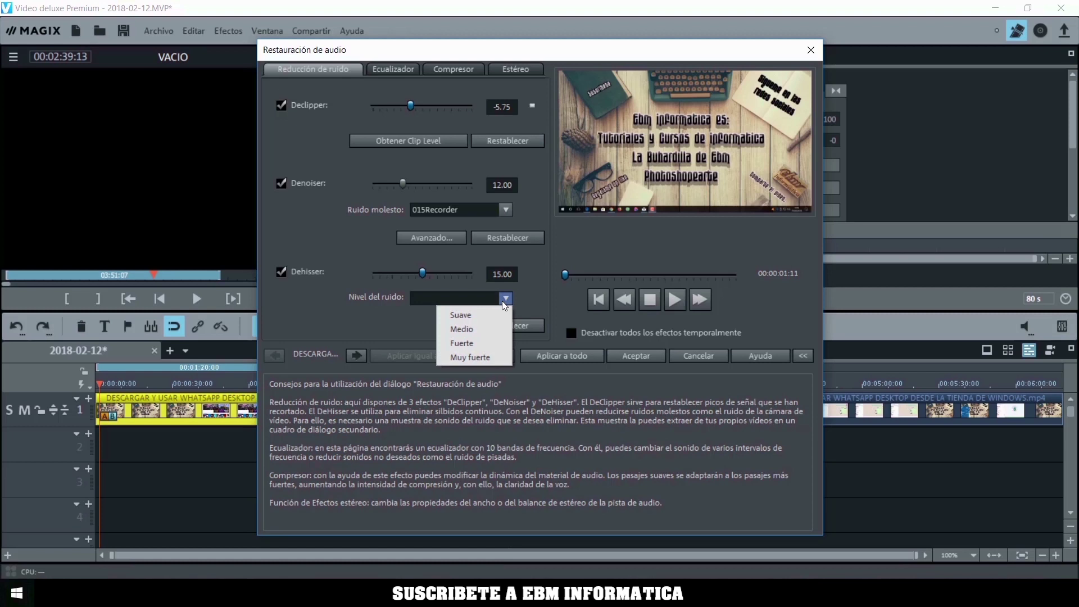
pyautogui.click(344, 147)
# Try the equalizer preset Énfasis de tono de voz fuerte on the first clip and preview the sound
pyautogui.click(403, 65)
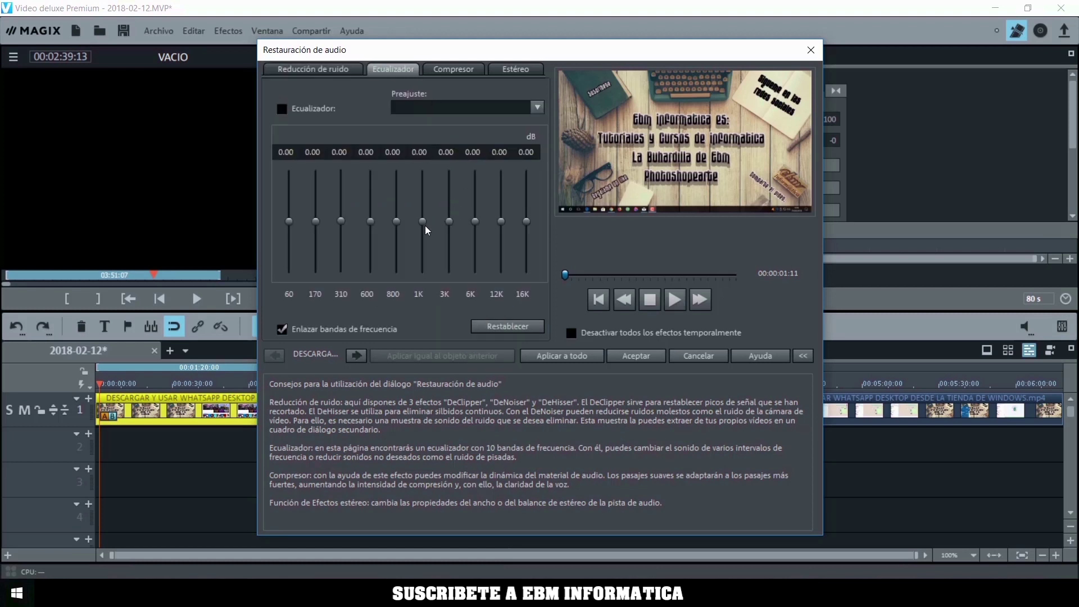
pyautogui.click(528, 107)
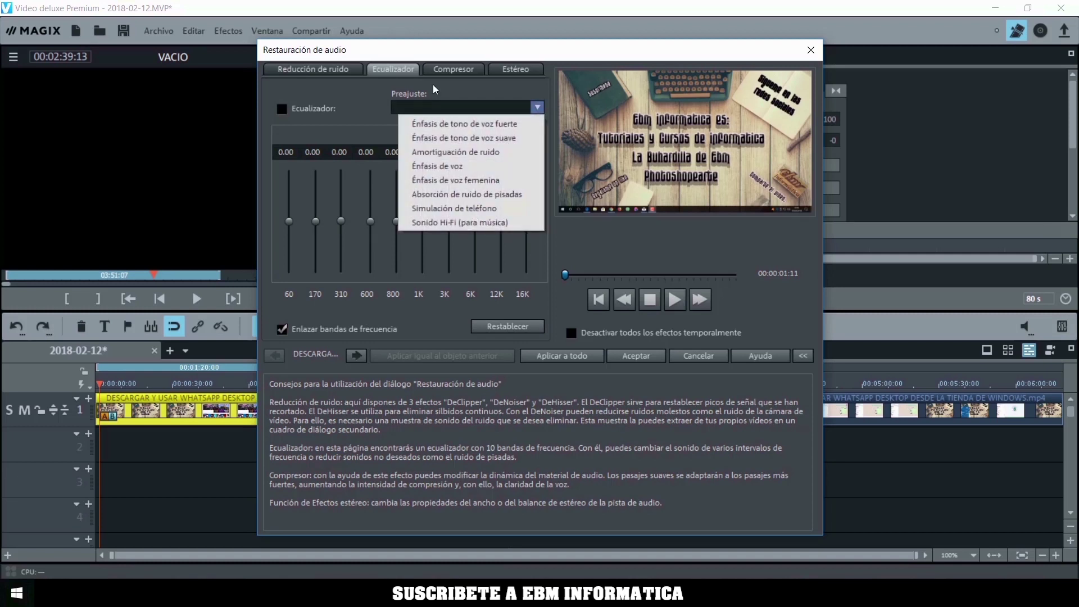
pyautogui.click(511, 123)
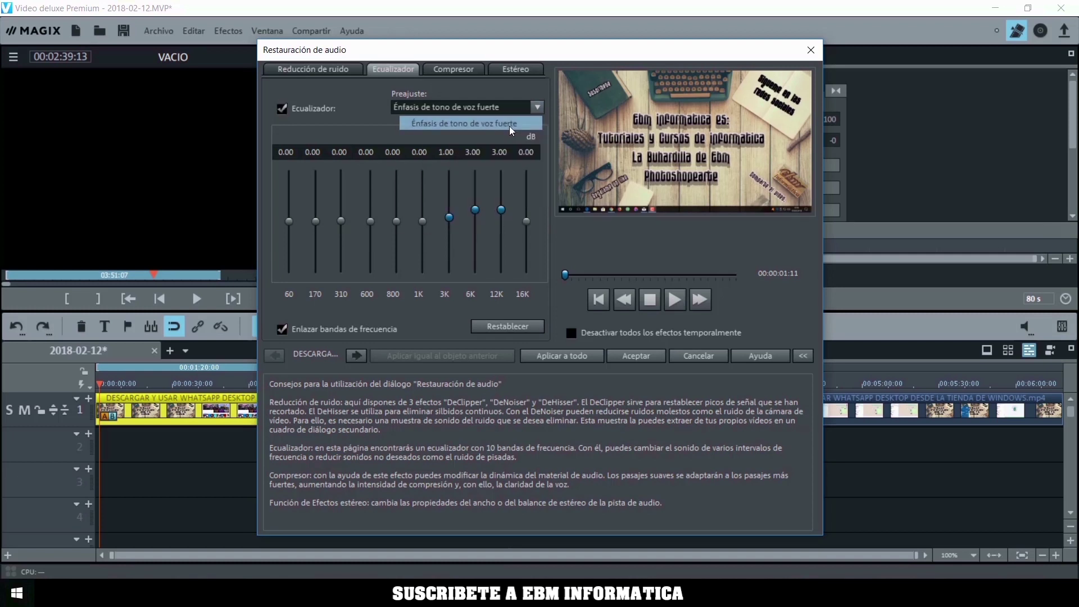
pyautogui.click(674, 299)
pyautogui.click(651, 304)
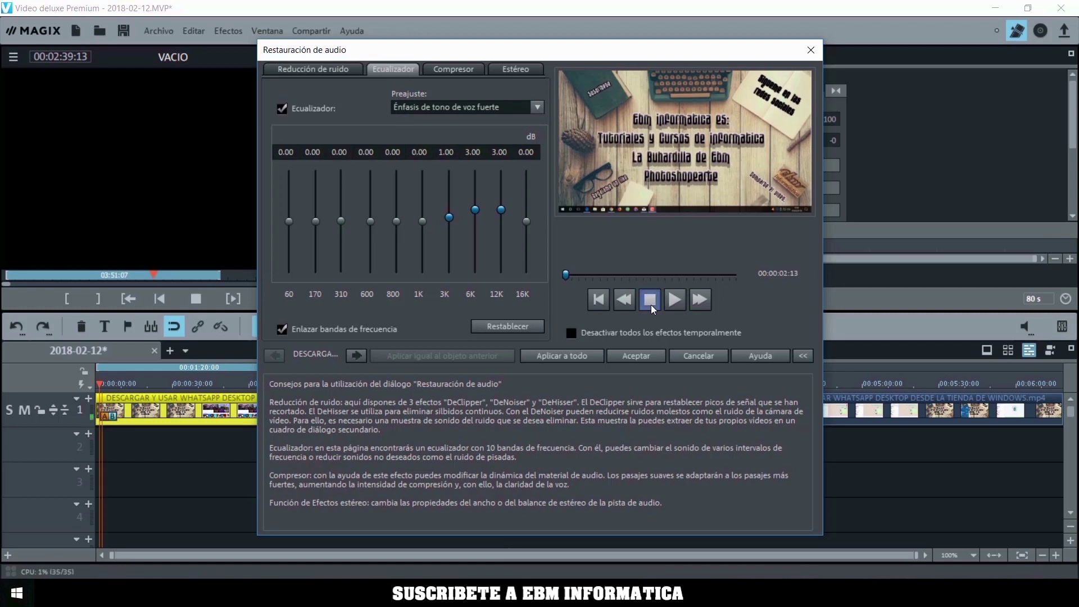
# Try the equalizer presets Énfasis de voz femenina and Sonido Hi-Fi (para música), previewing the sound of each
pyautogui.click(461, 107)
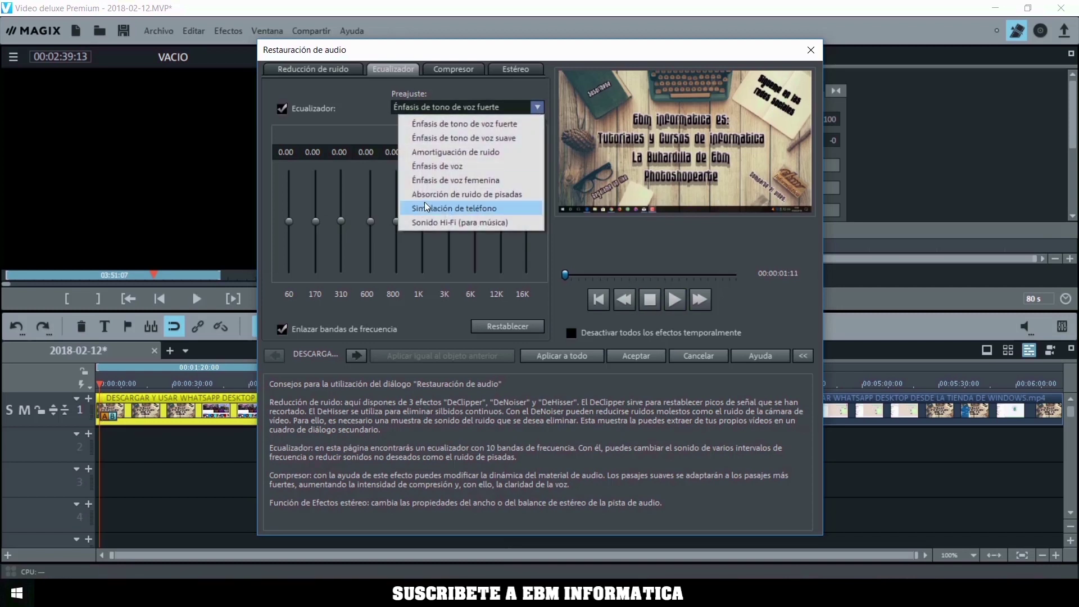
pyautogui.click(455, 180)
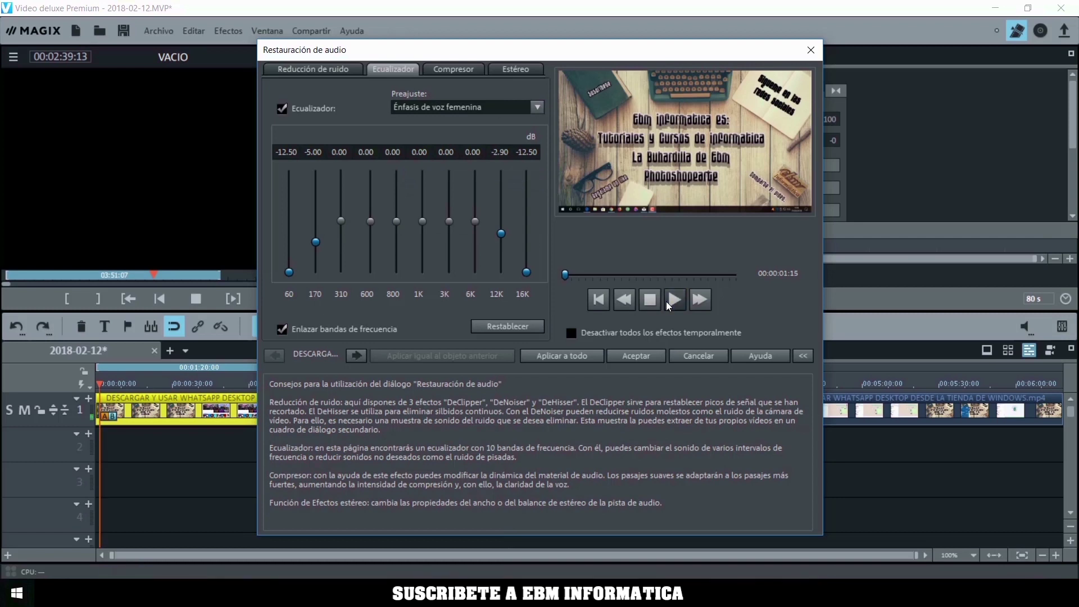
pyautogui.click(648, 300)
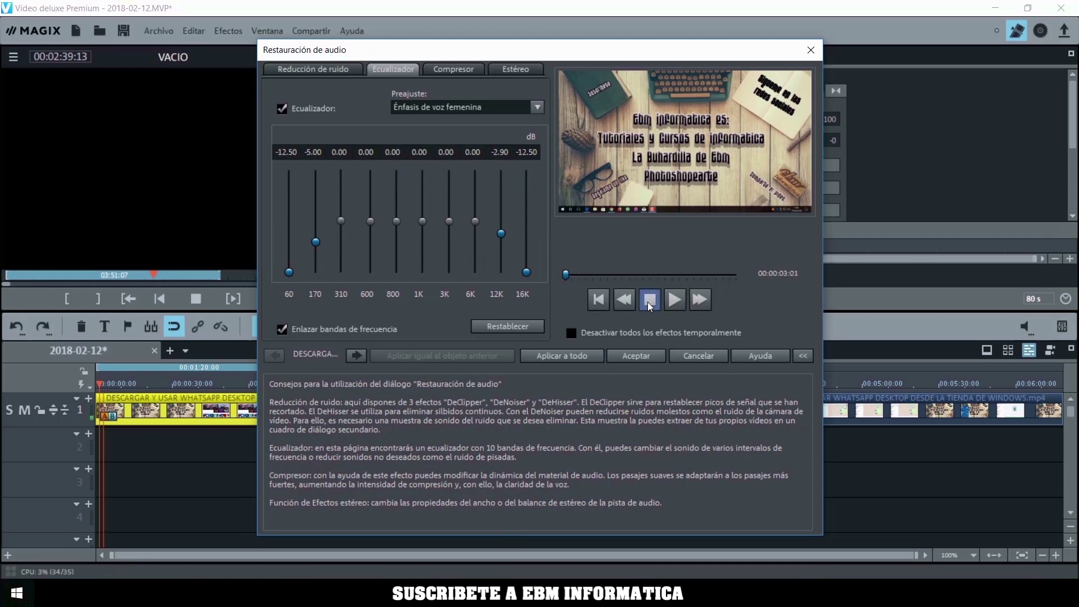
pyautogui.click(537, 108)
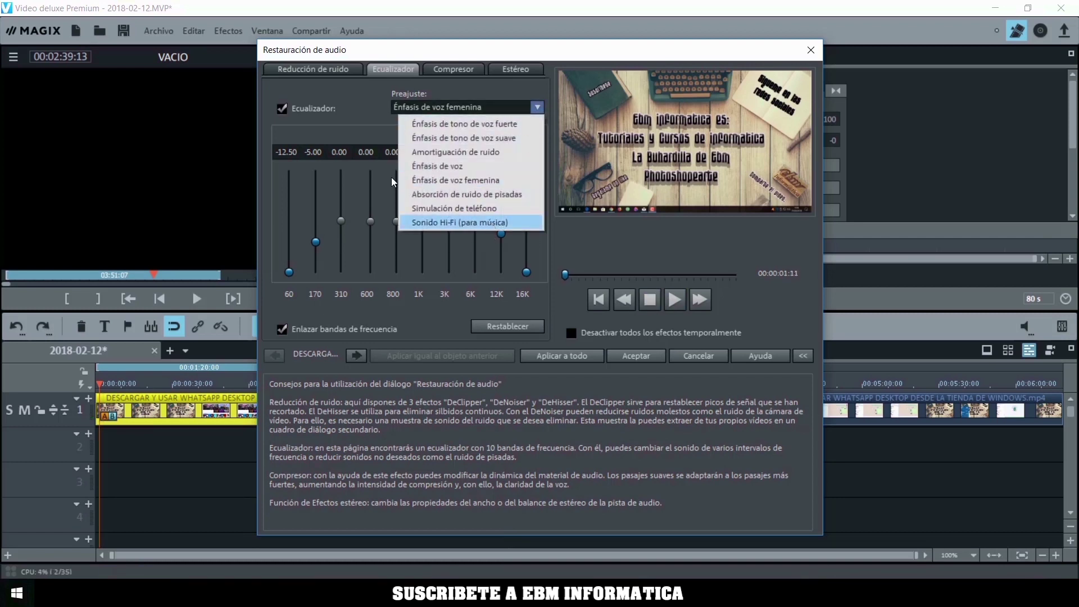
pyautogui.click(459, 222)
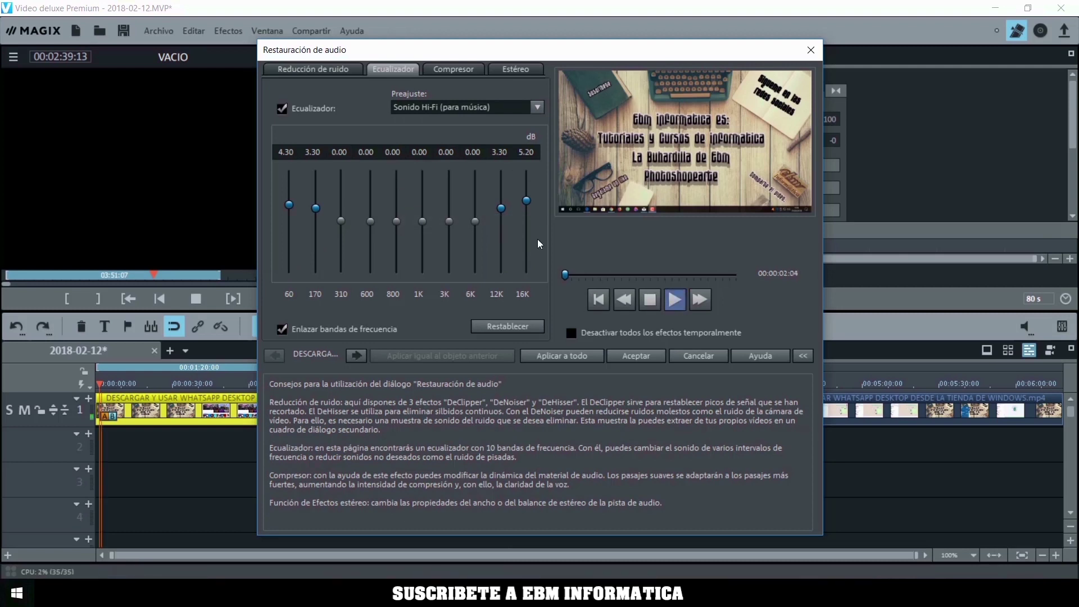
# Try raising the equalizer's 1K band to 11.25 dB and 310 band to 12.50 dB, preview the sound and discard the audio restoration changes
pyautogui.moveTo(422, 219); pyautogui.dragTo(422, 177)
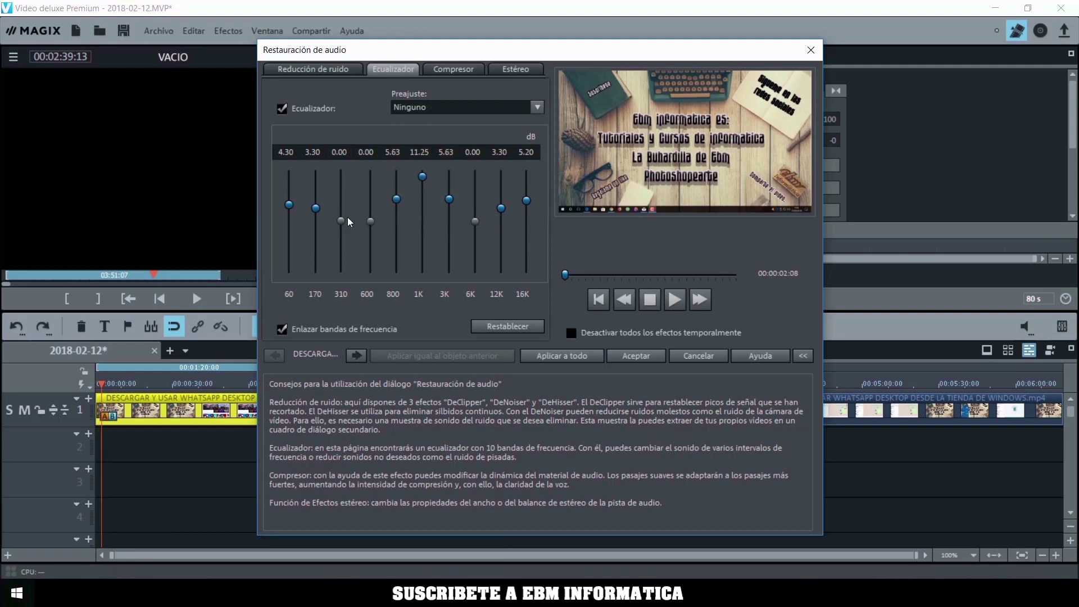
pyautogui.moveTo(340, 220); pyautogui.dragTo(341, 170)
pyautogui.click(674, 299)
pyautogui.click(651, 299)
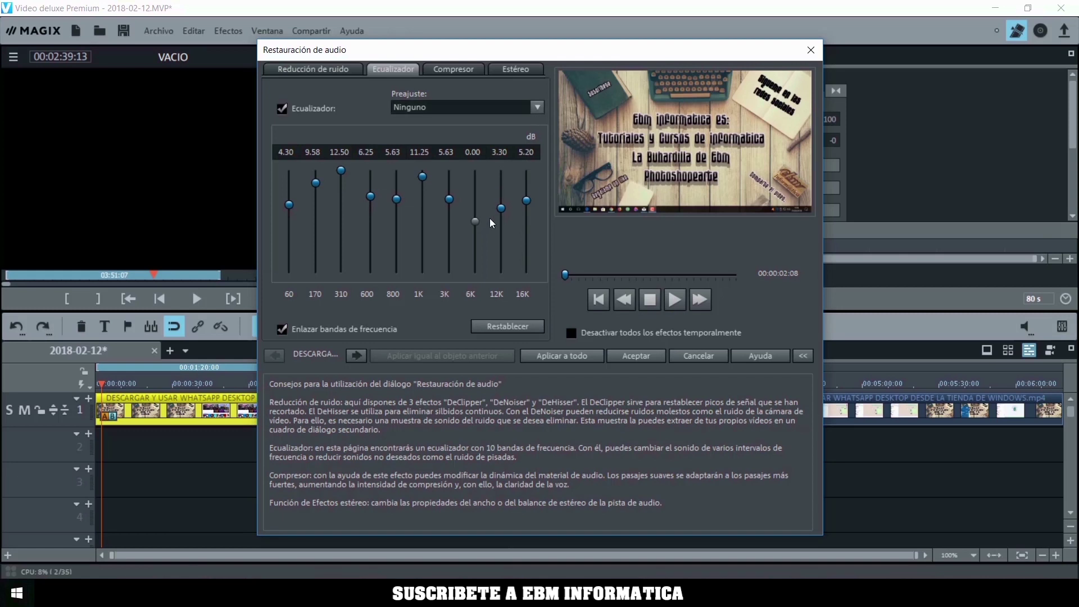
pyautogui.click(706, 356)
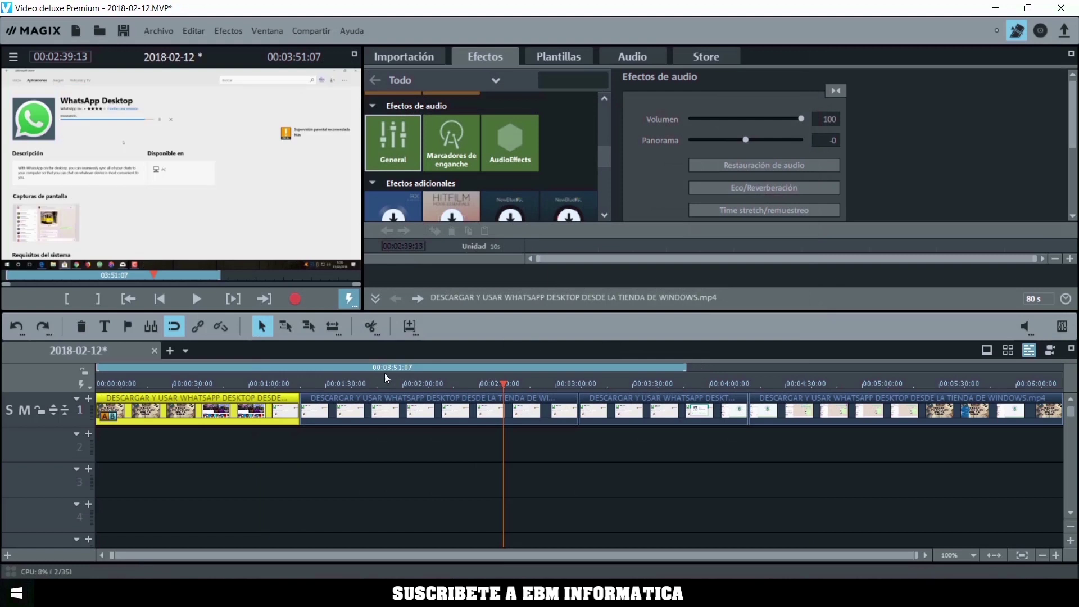
# Reopen the first clip's audio restoration and preview the compressor with Nueva velocidad at 3.42 and function Mínima de idioma
pyautogui.click(762, 164)
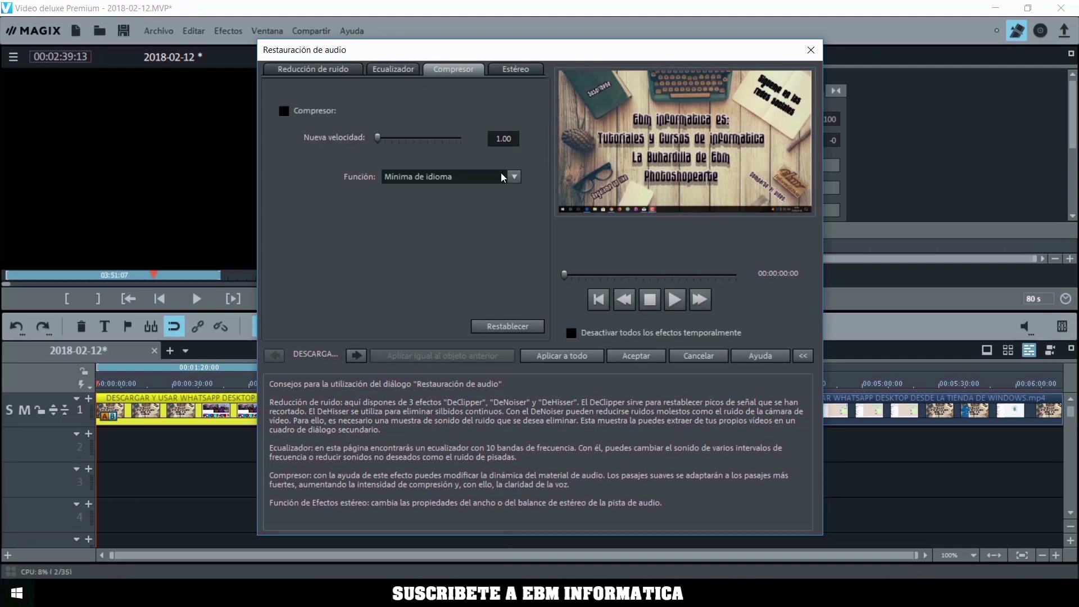
pyautogui.click(514, 177)
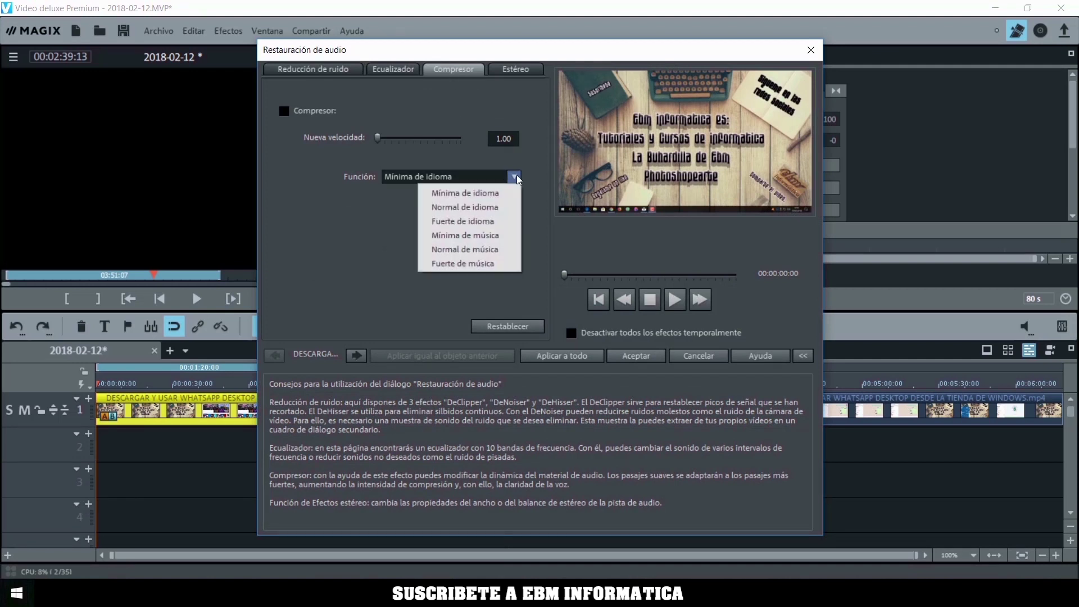
pyautogui.click(407, 343)
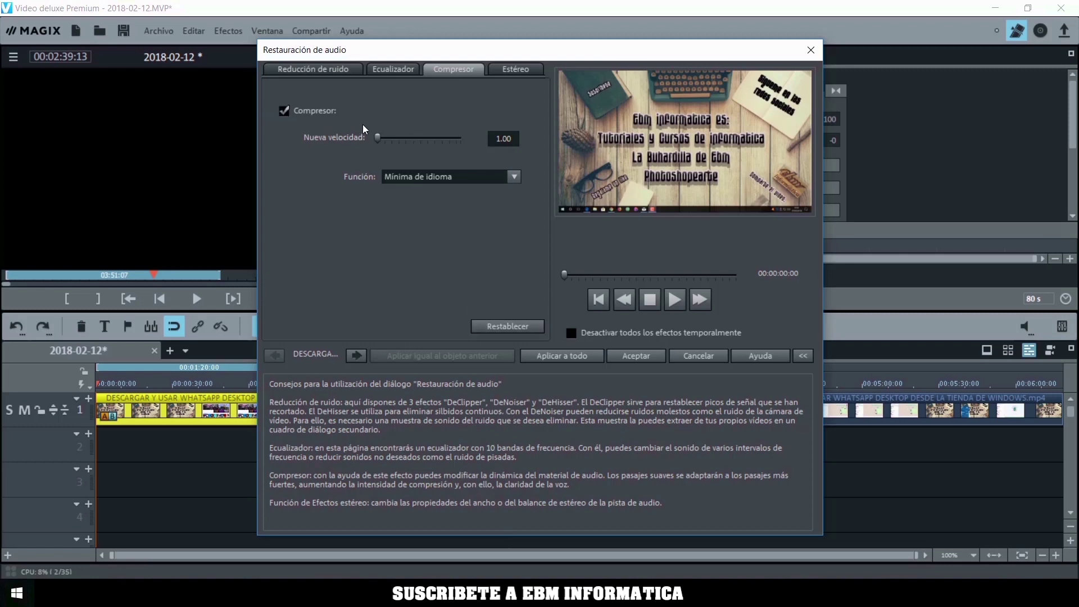
pyautogui.moveTo(379, 137); pyautogui.dragTo(428, 141)
pyautogui.click(672, 299)
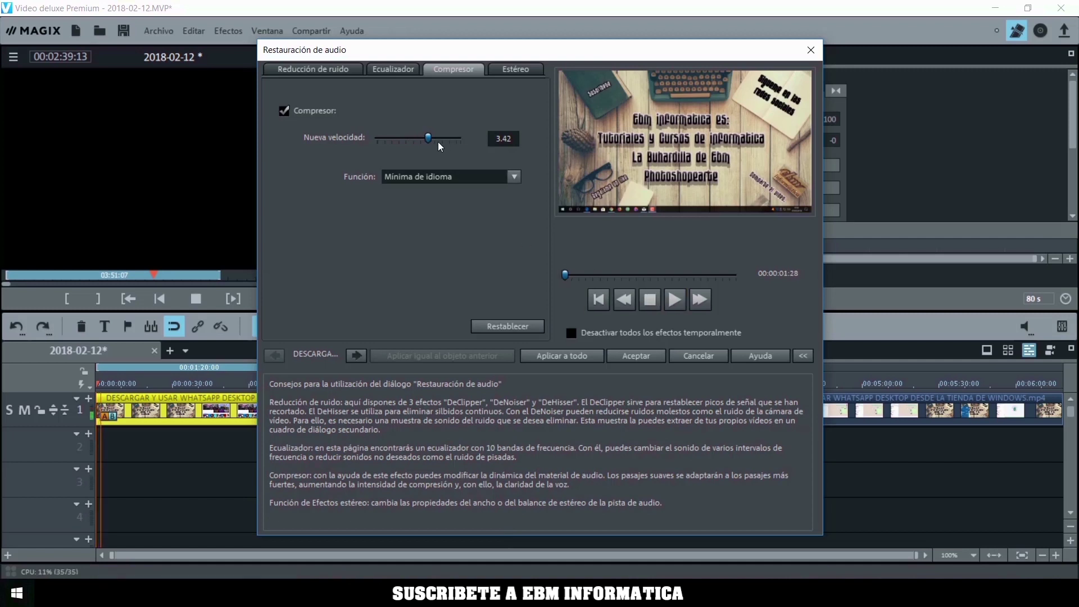
# Lower the compressor's Nueva velocidad to 1.03, then disable the compressor and stop the preview
pyautogui.moveTo(428, 139); pyautogui.dragTo(364, 139)
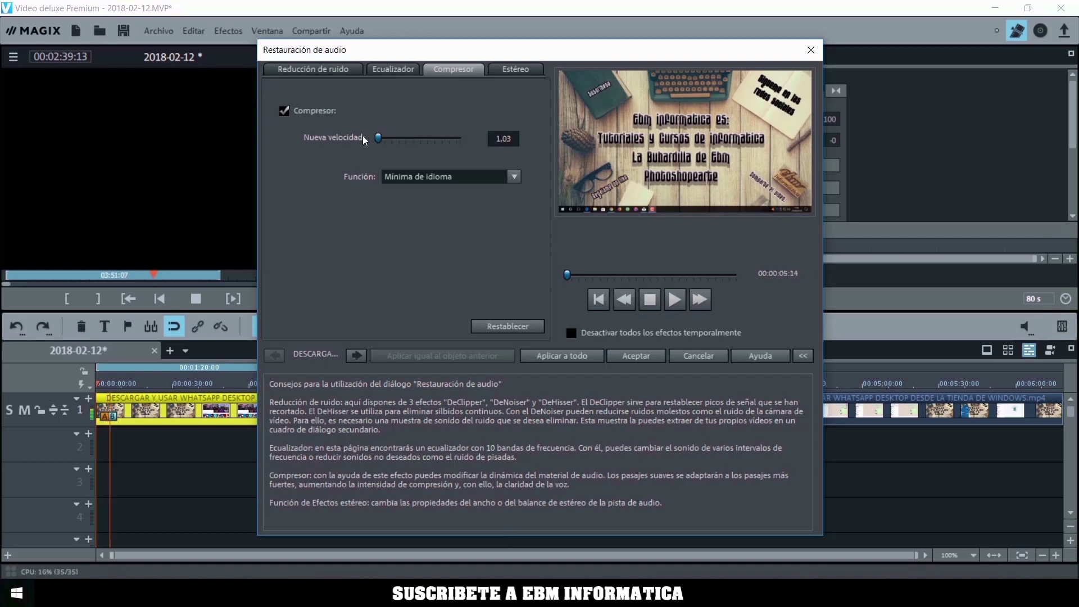
pyautogui.click(295, 111)
pyautogui.click(650, 299)
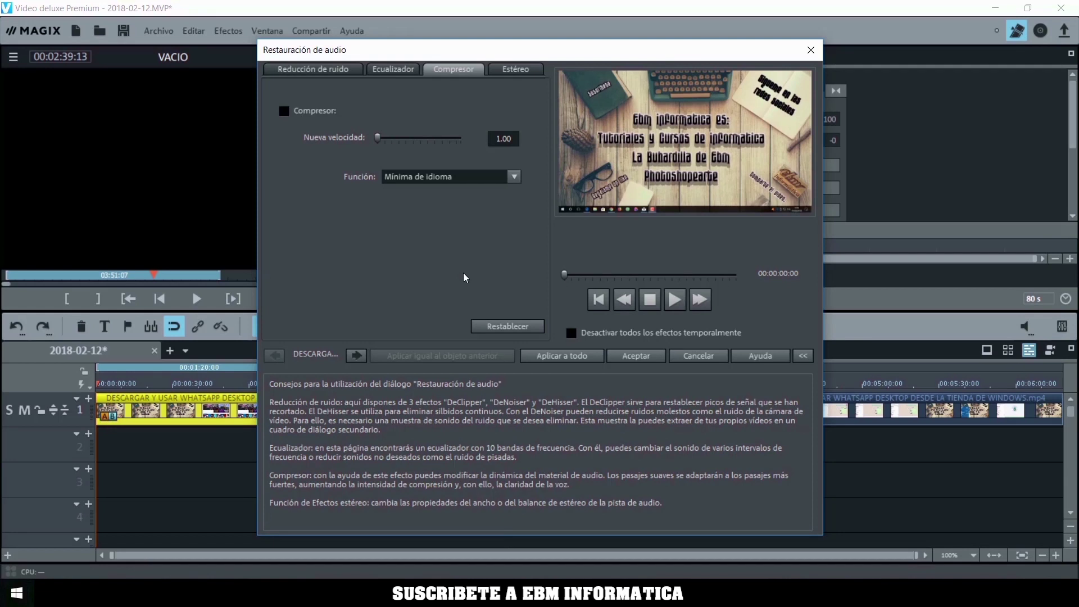
# Try the Karaoke preset in the first clip's stereo effects and look through the other stereo presets
pyautogui.click(514, 68)
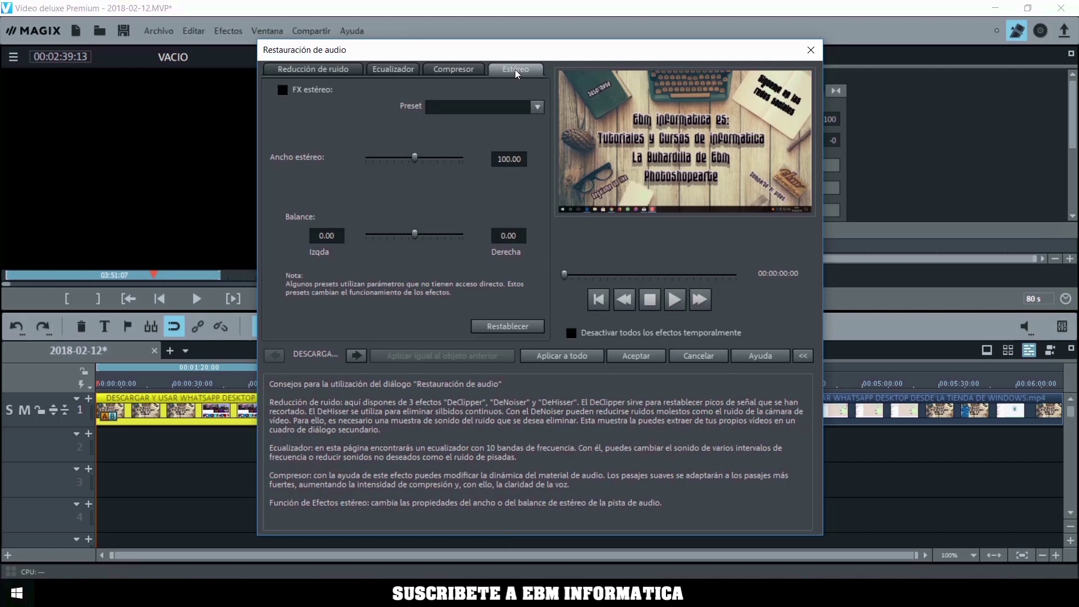
pyautogui.click(536, 106)
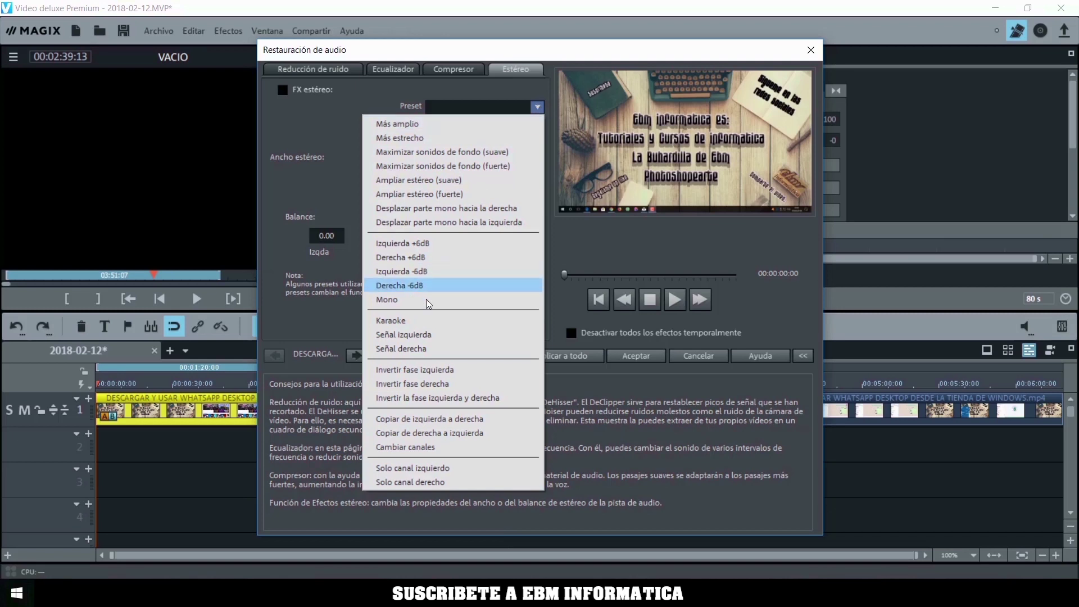
pyautogui.click(393, 320)
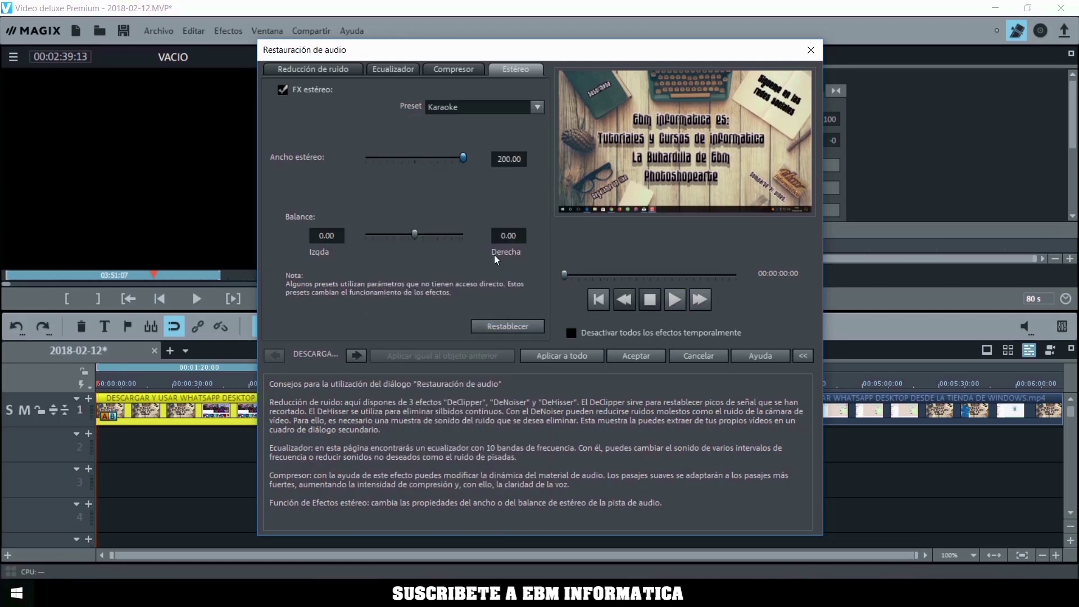
pyautogui.click(509, 108)
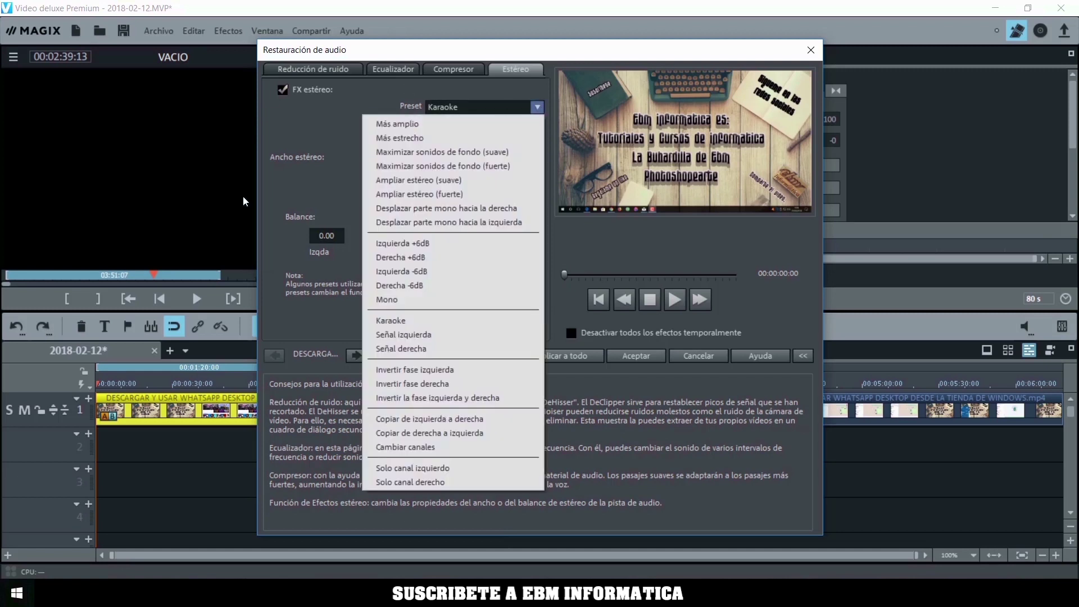
pyautogui.click(285, 149)
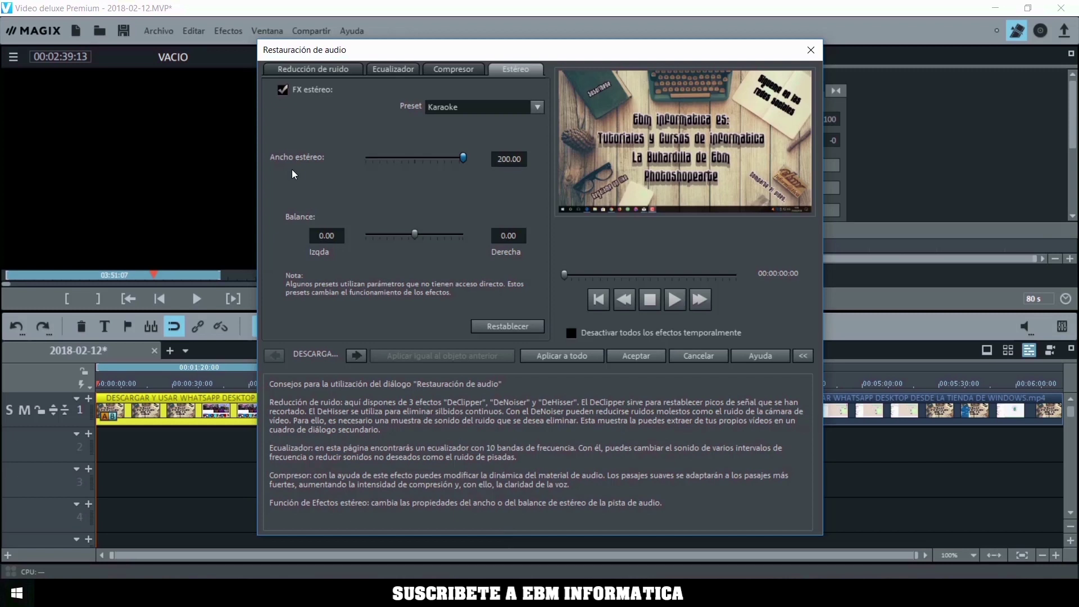
# Try shifting the stereo balance fully to the right channel, preview the sound, shift it back and close audio restoration
pyautogui.moveTo(416, 234); pyautogui.dragTo(517, 241)
pyautogui.click(675, 299)
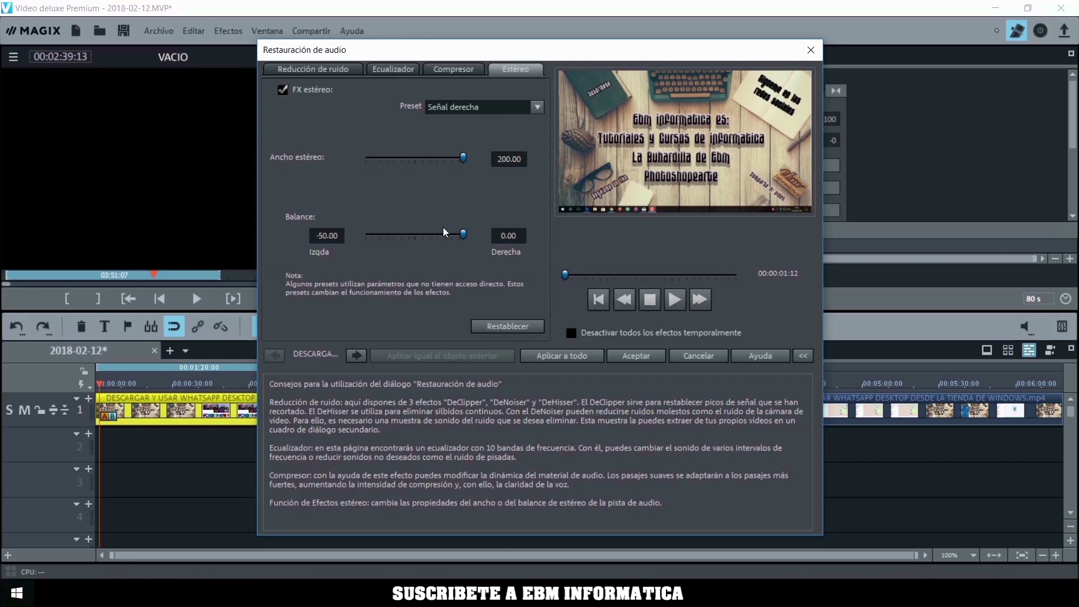
pyautogui.moveTo(459, 235); pyautogui.dragTo(403, 236)
pyautogui.click(809, 52)
# With the playhead at 00:00:25:25, open the first clip's echo/reverb effects and set reverb time to 5988 ms and mix to 67.5%
pyautogui.click(193, 383)
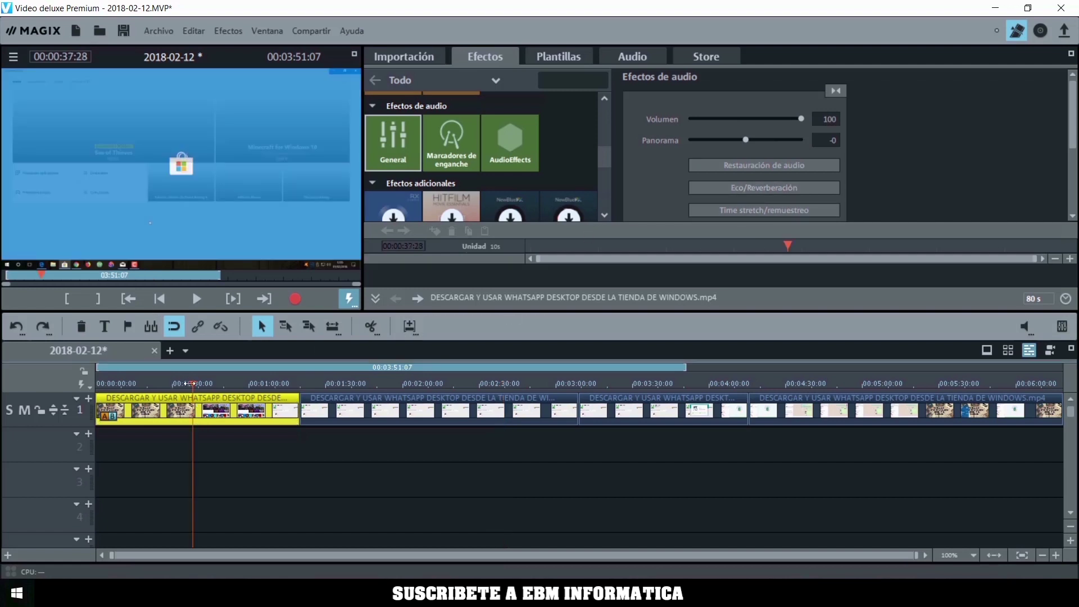
pyautogui.moveTo(191, 383); pyautogui.dragTo(162, 384)
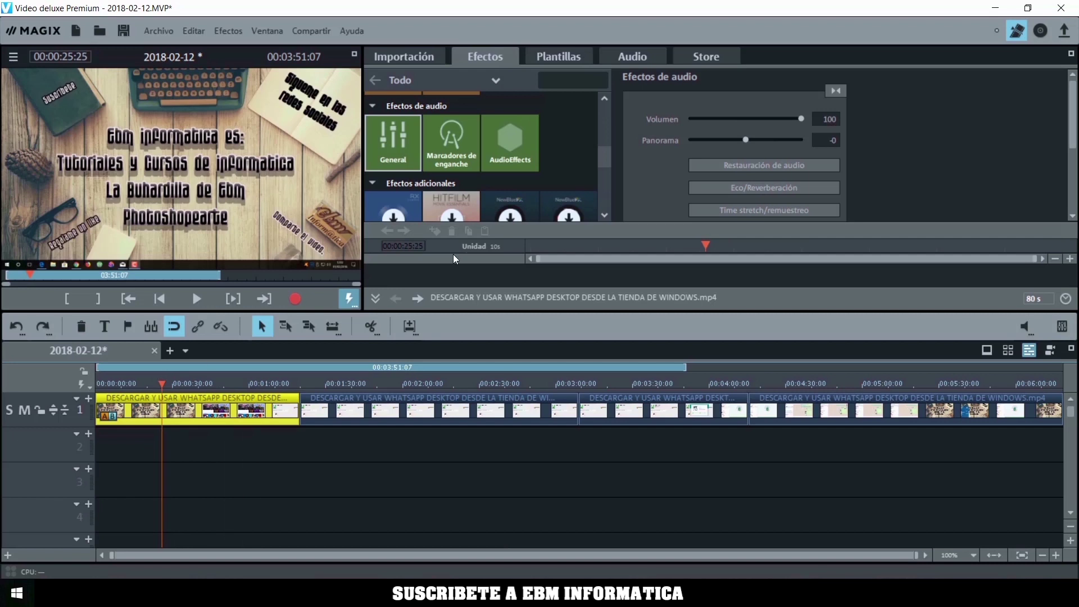
pyautogui.click(770, 189)
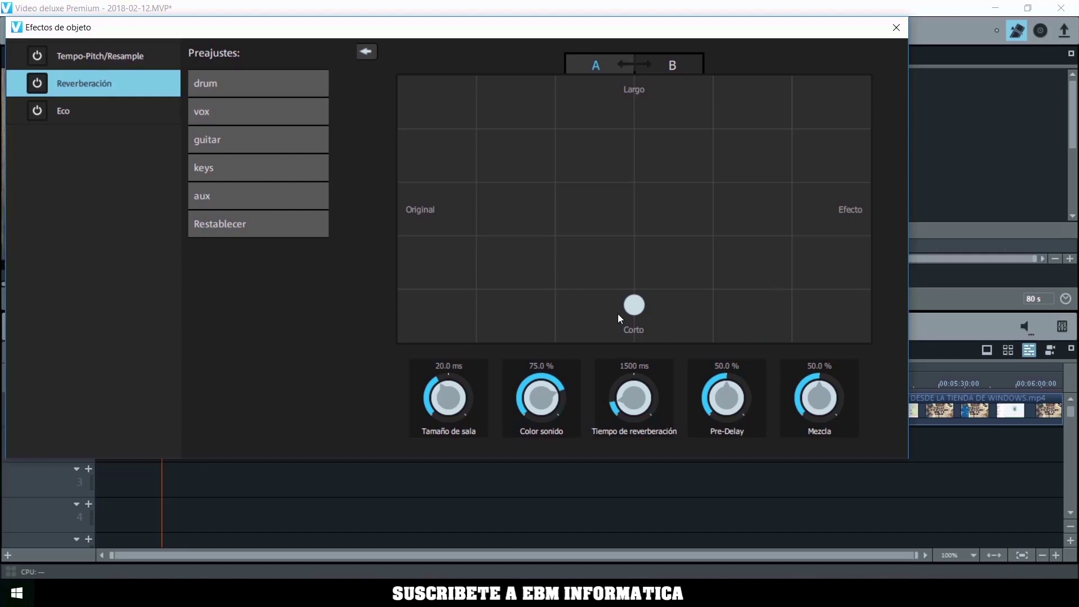
pyautogui.moveTo(634, 304); pyautogui.dragTo(719, 188)
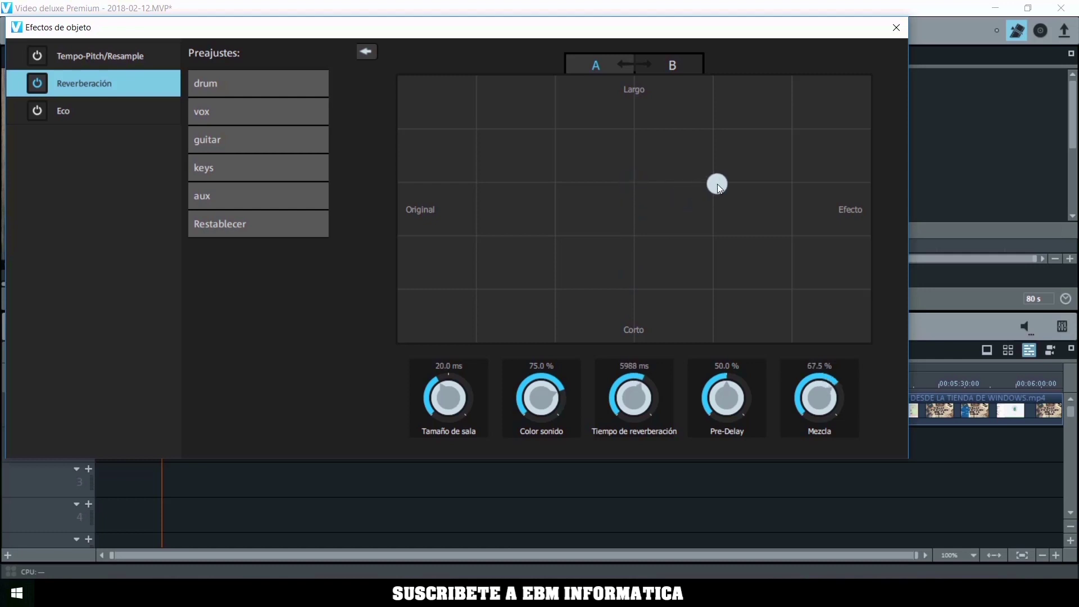
# Close the object effects and preview the first clip's reverb
pyautogui.click(896, 27)
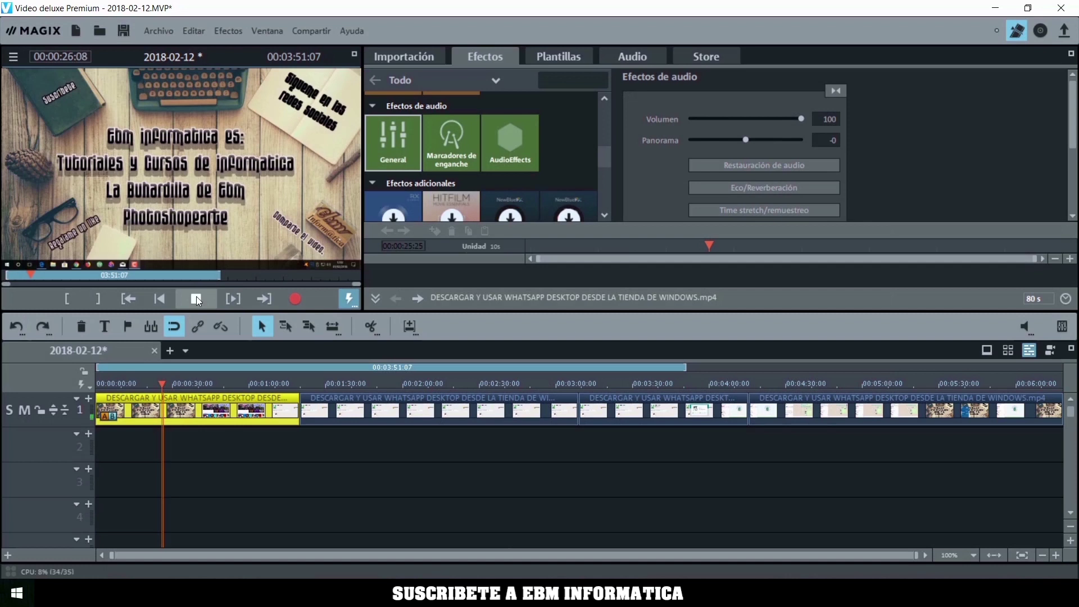
pyautogui.press('space')
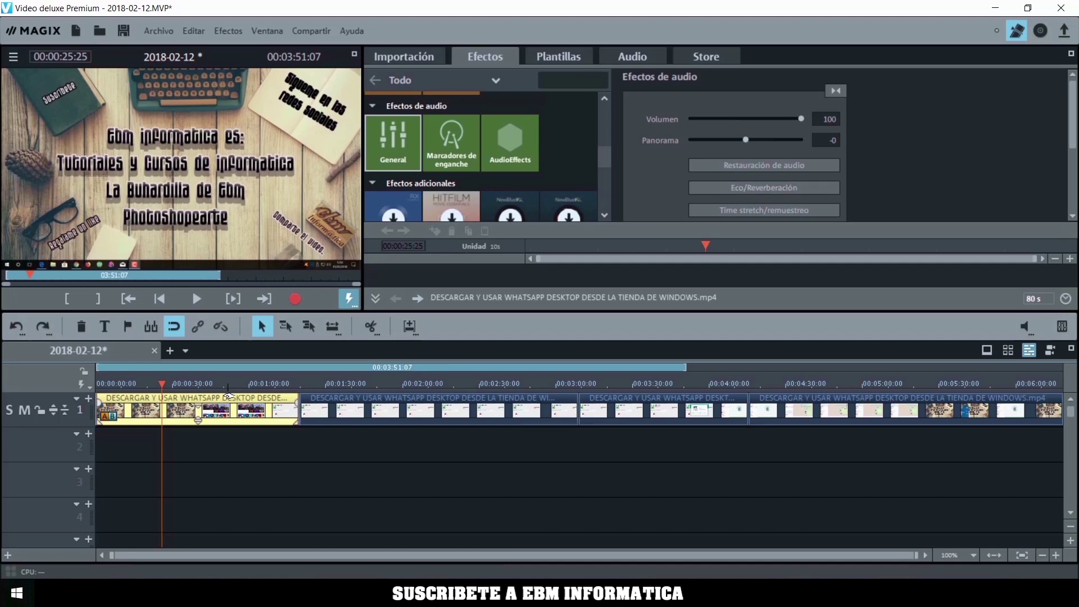
# Apply the Eco metálico preset in the first clip's echo effect and preview the sound
pyautogui.click(777, 186)
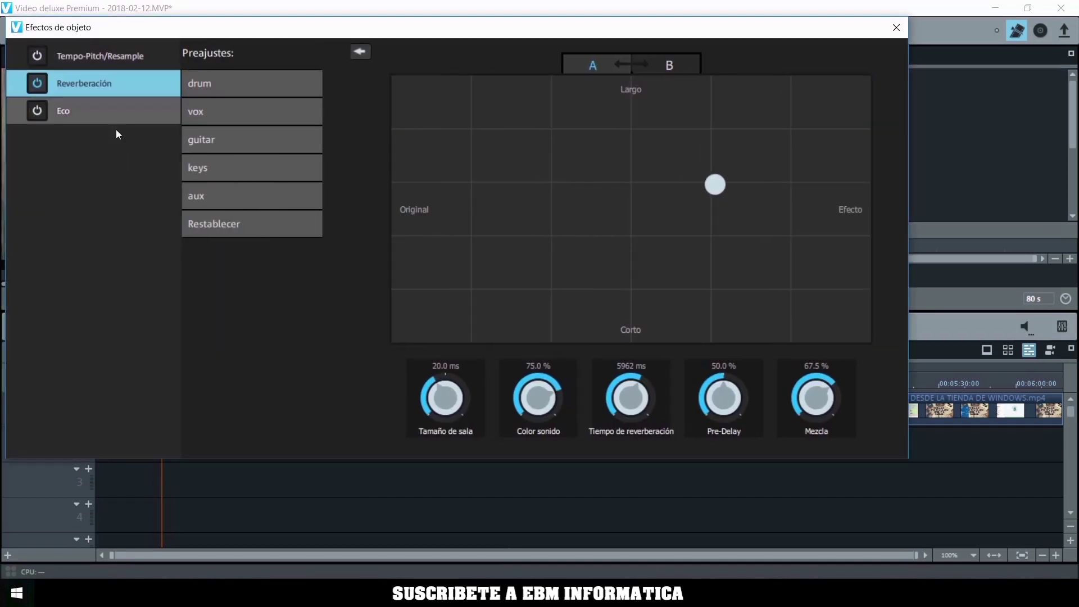
pyautogui.click(69, 109)
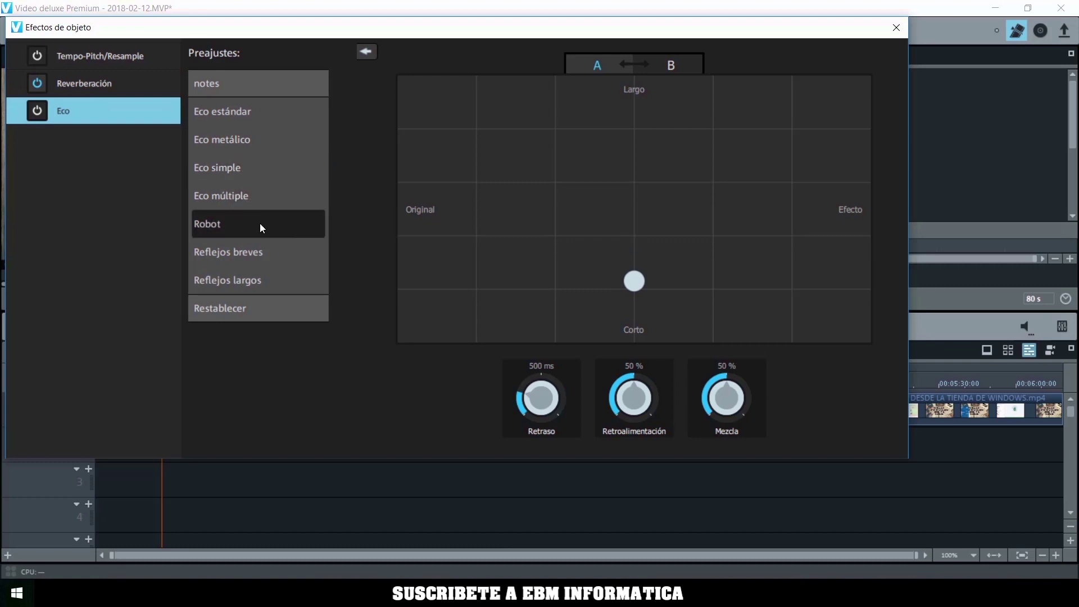
pyautogui.click(243, 139)
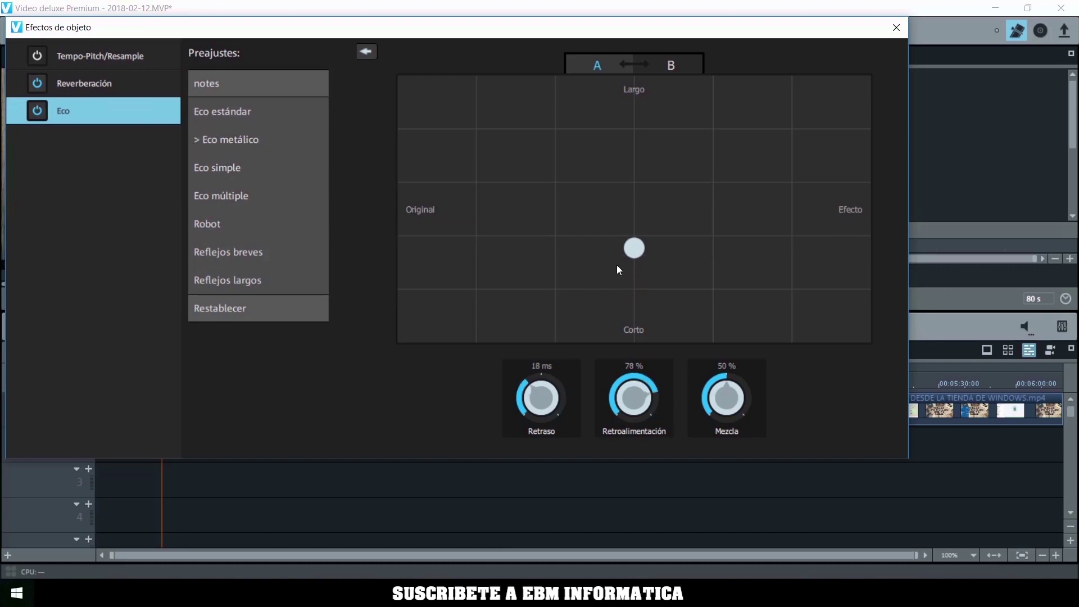
pyautogui.click(896, 27)
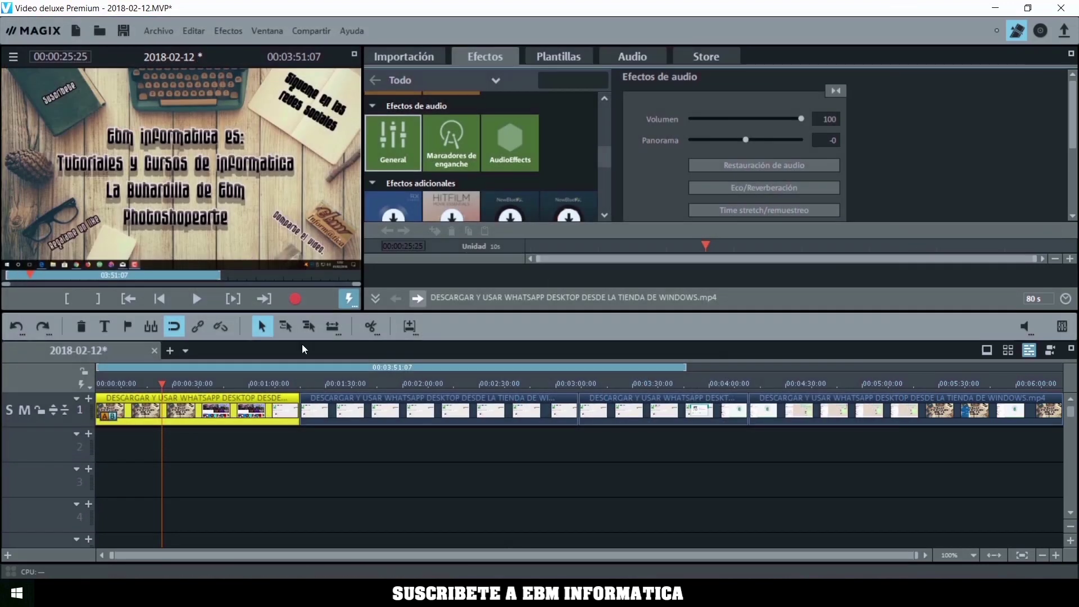
pyautogui.click(193, 301)
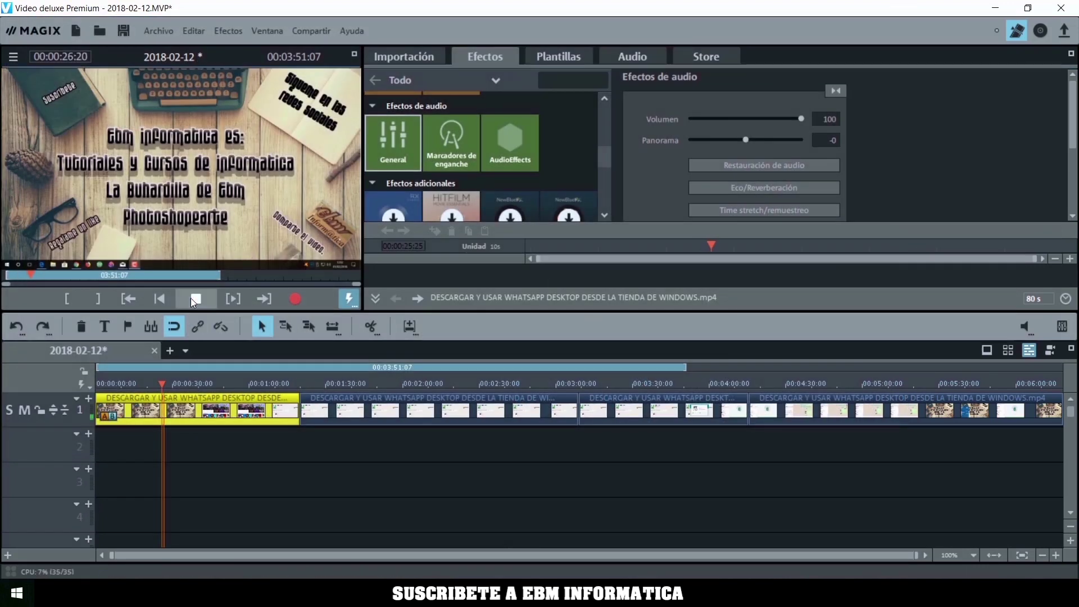
pyautogui.click(194, 299)
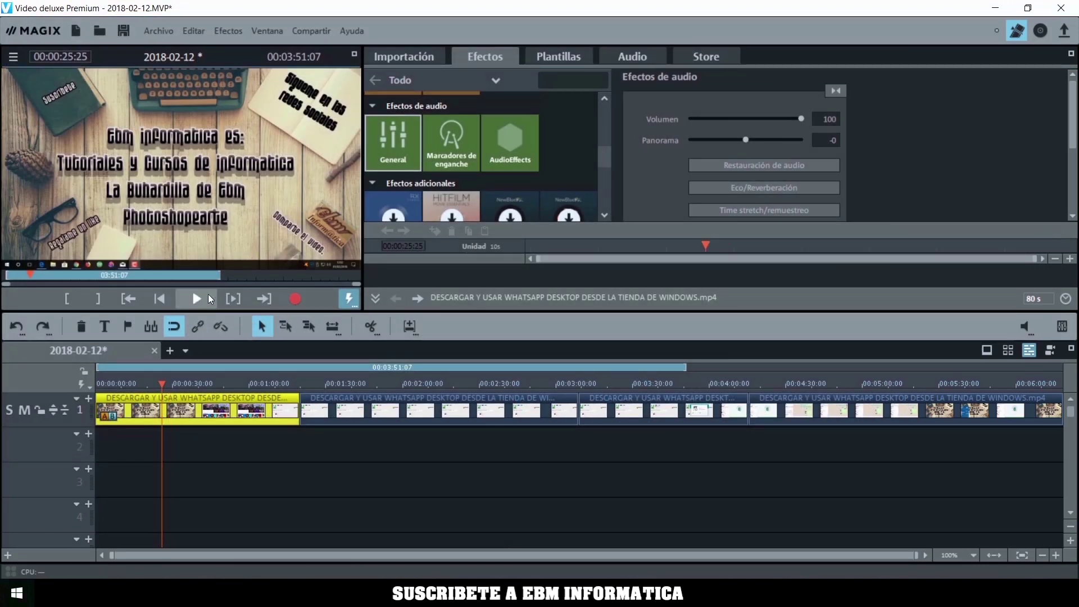
# Lower the first clip's tempo to 41 BPM and its pitch to -1.2 semitones, then preview the slowed sound
pyautogui.click(745, 187)
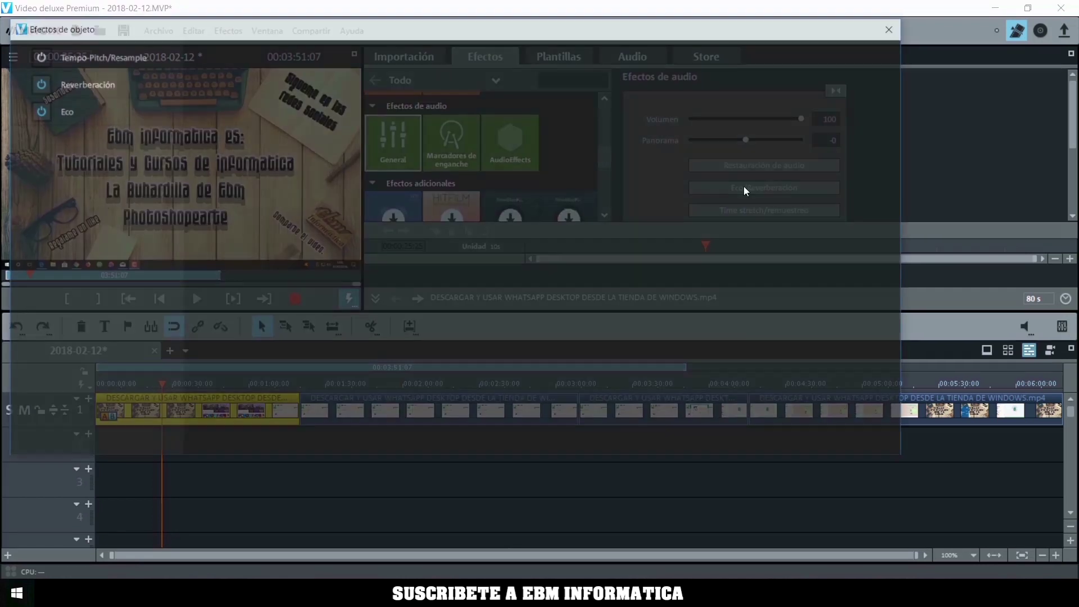
pyautogui.click(85, 48)
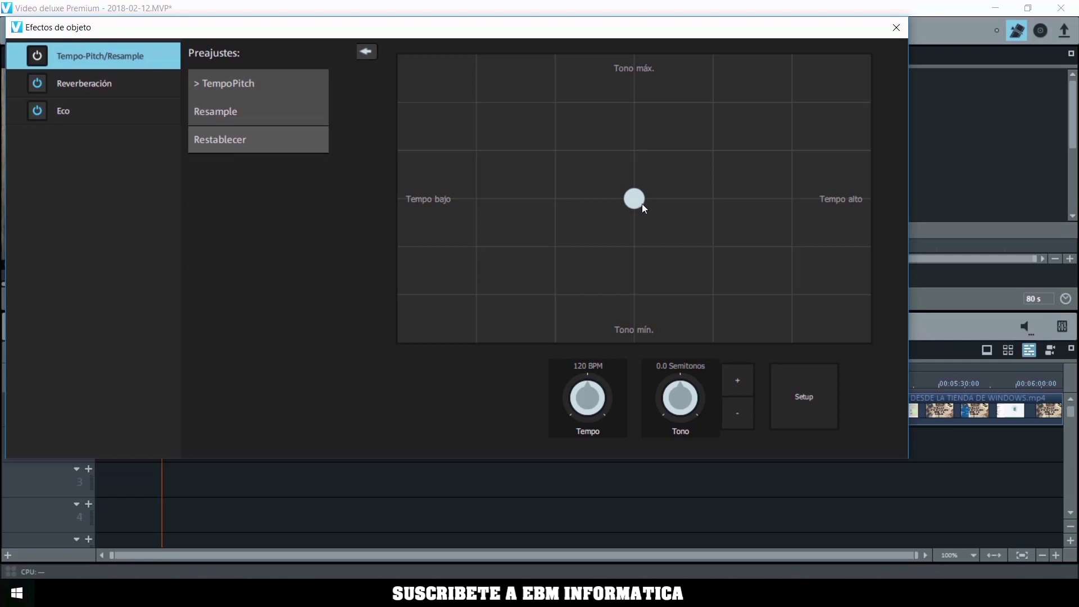
pyautogui.moveTo(634, 195); pyautogui.dragTo(454, 207)
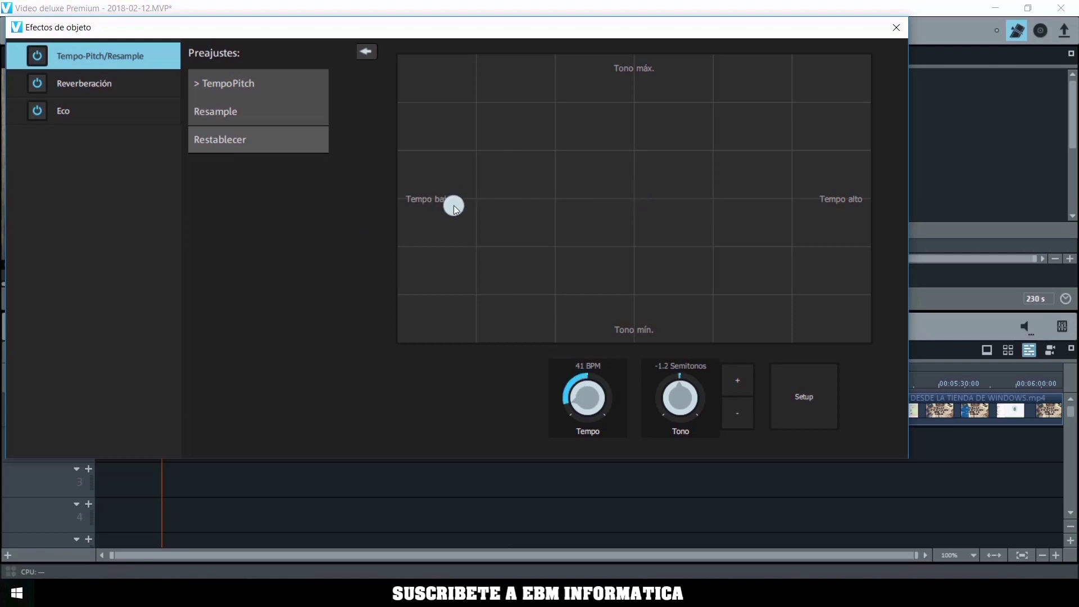
pyautogui.click(897, 27)
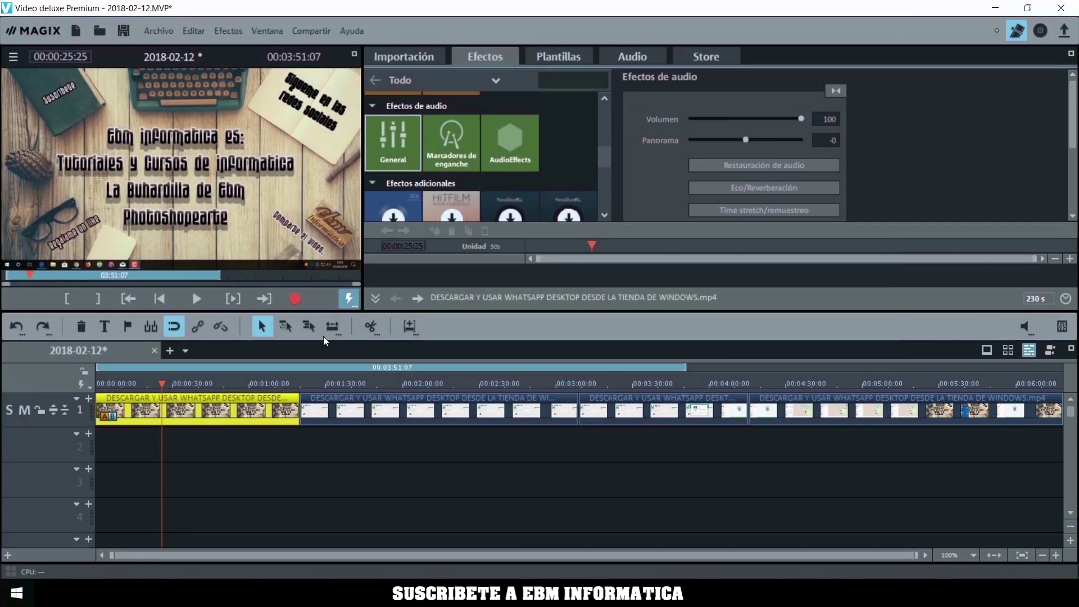
pyautogui.click(198, 299)
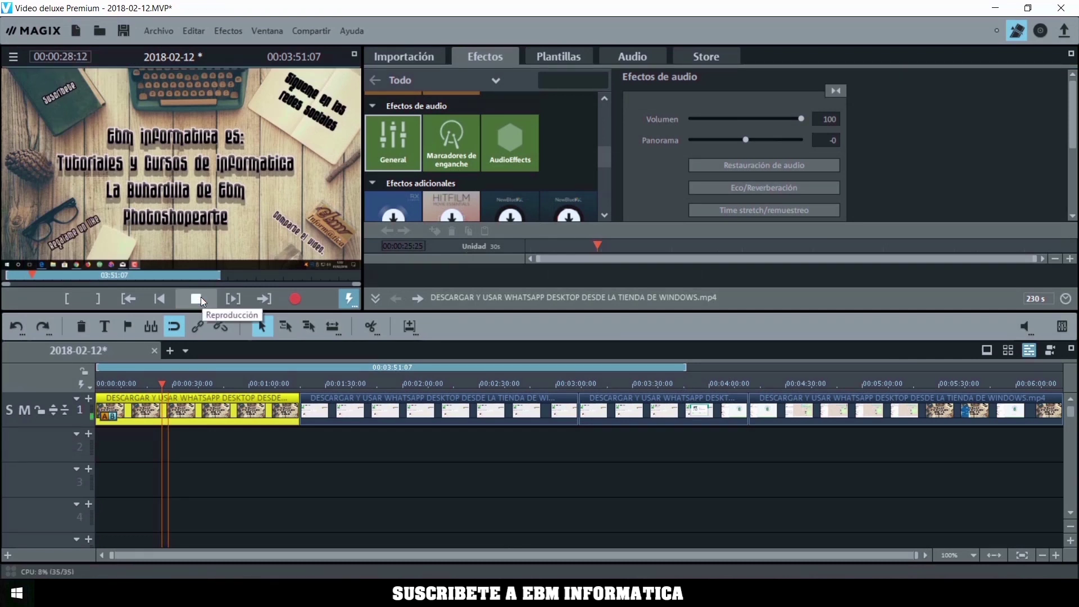
pyautogui.click(197, 299)
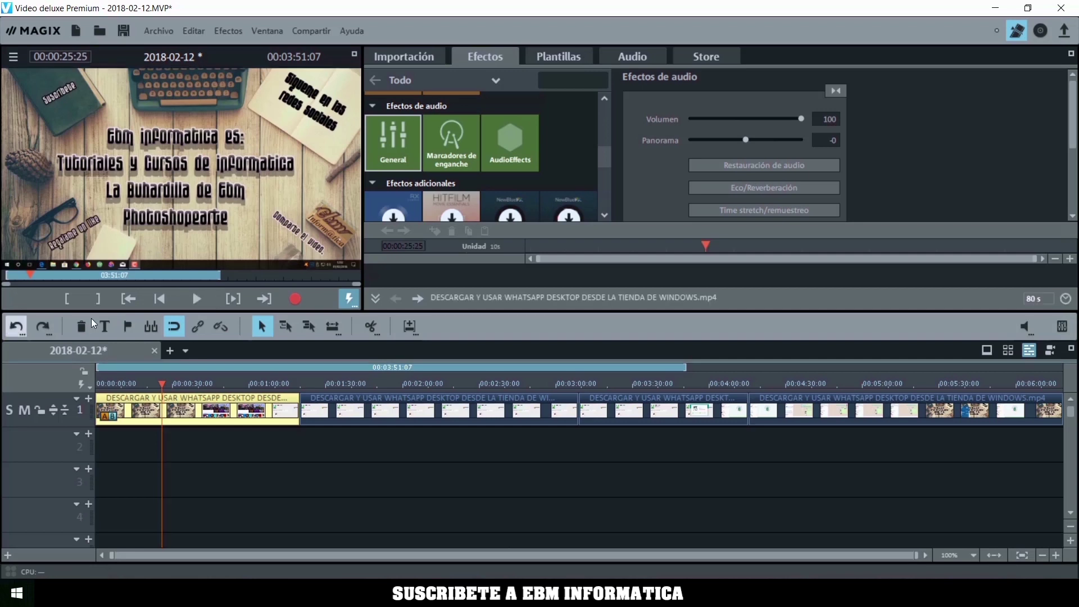
# Undo the first clip's tempo, echo and reverb changes and preview its sound
pyautogui.press('space')
pyautogui.press('space')
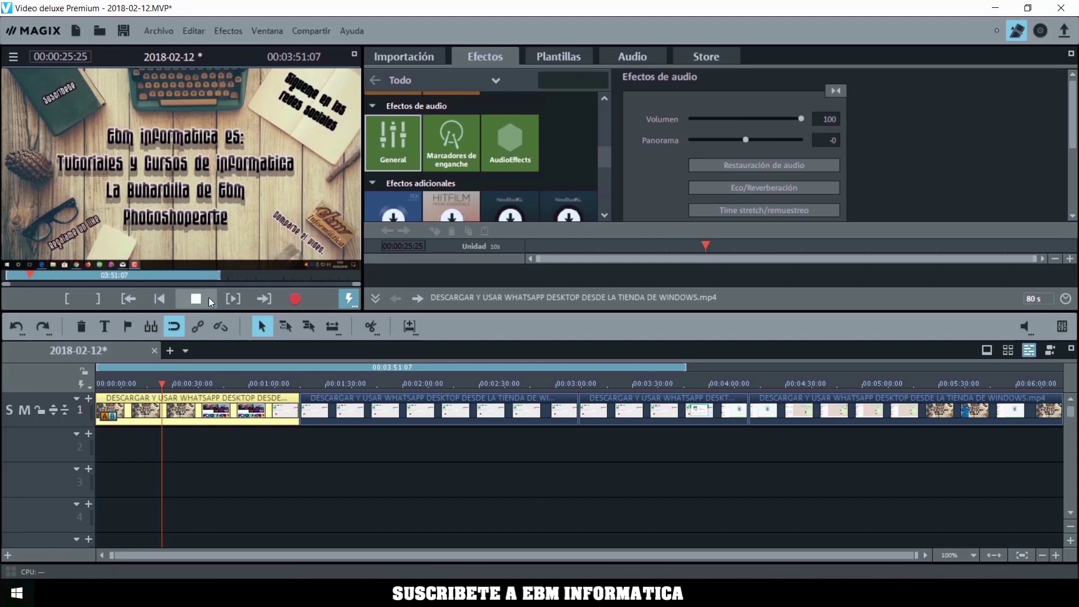
pyautogui.click(209, 302)
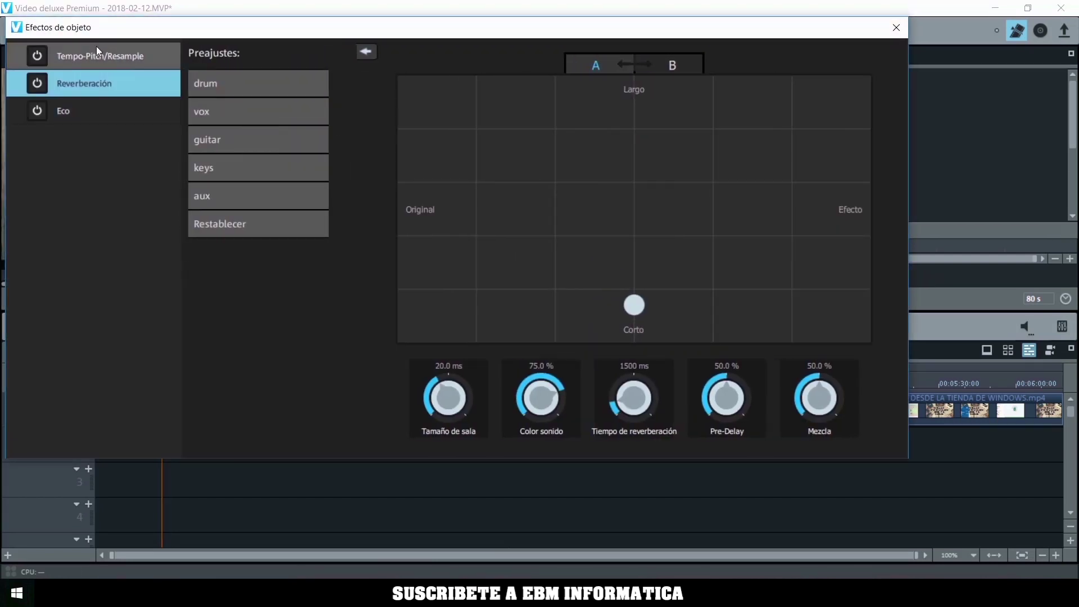
# Try the first clip's tempo at 55 BPM and 262 BPM, preview the faster version from 00:00:06:18, and undo it
pyautogui.click(96, 46)
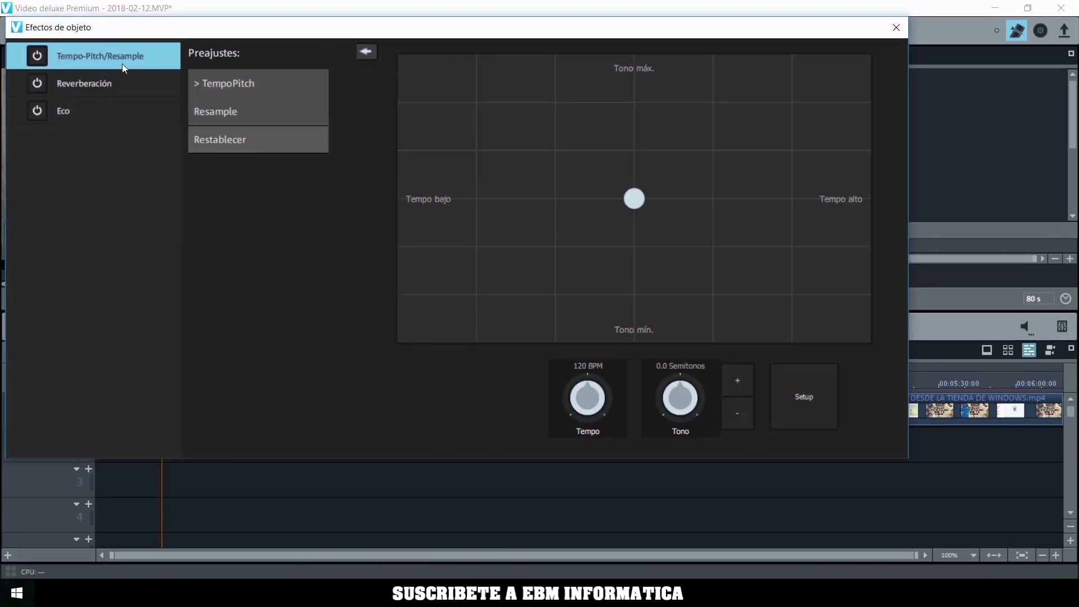
pyautogui.moveTo(631, 201); pyautogui.dragTo(499, 203)
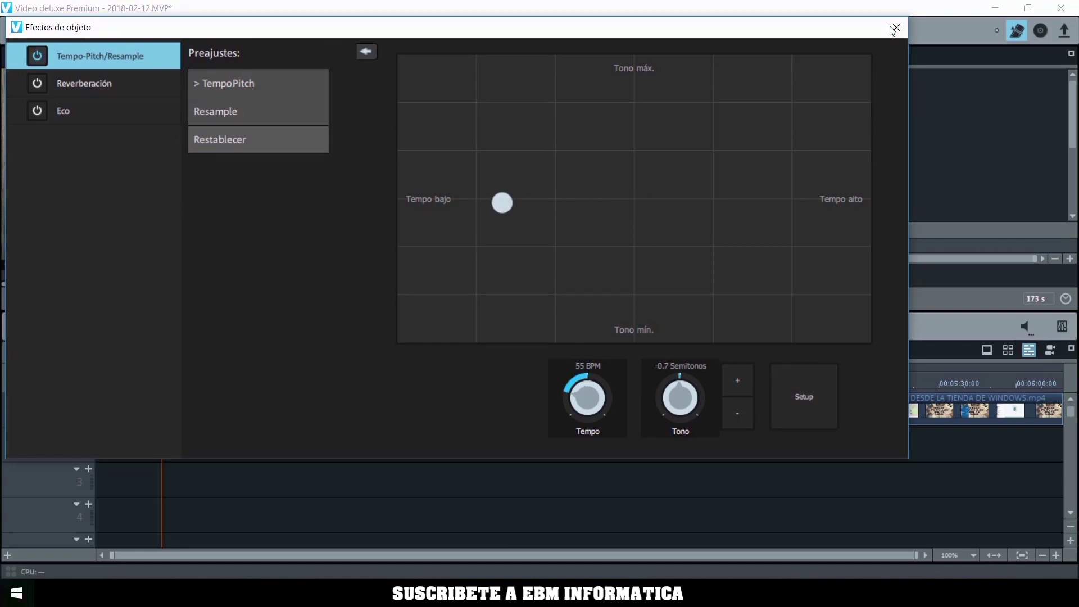
pyautogui.moveTo(505, 205); pyautogui.dragTo(737, 205)
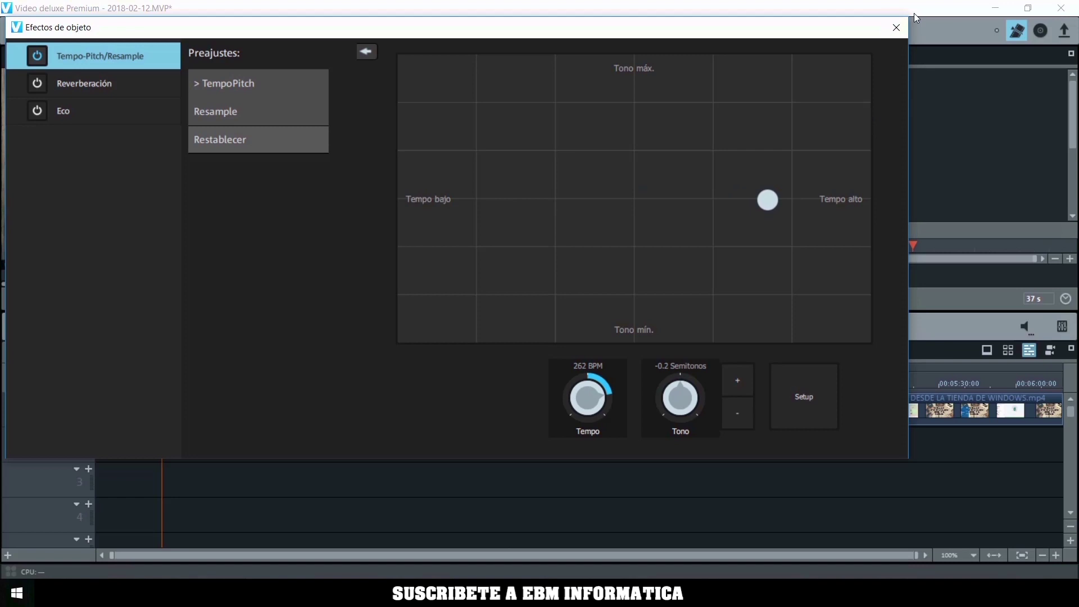
pyautogui.click(897, 27)
pyautogui.click(113, 388)
pyautogui.click(197, 298)
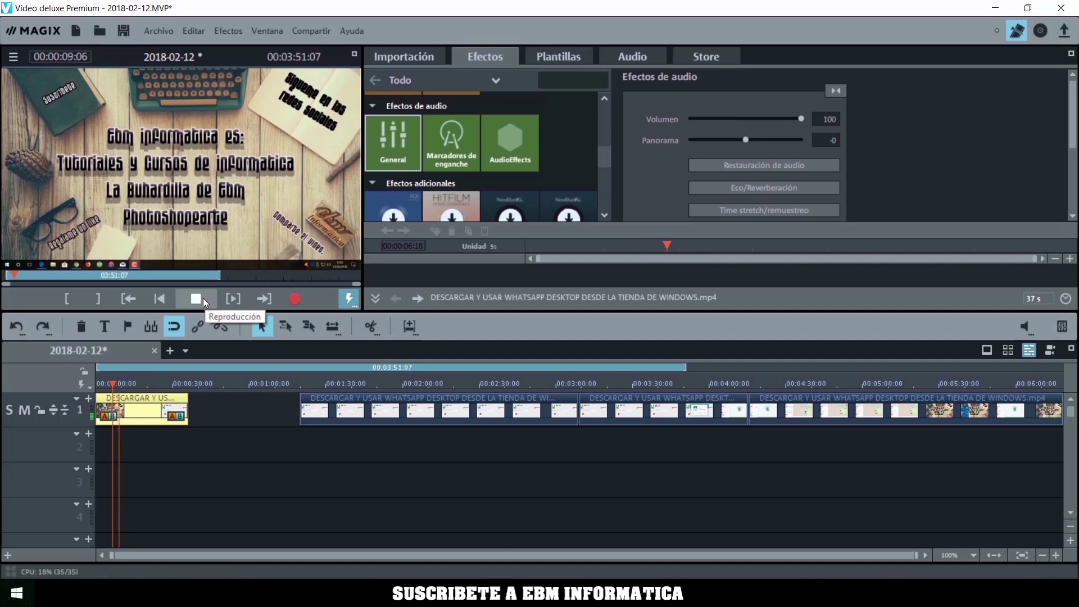
pyautogui.click(203, 298)
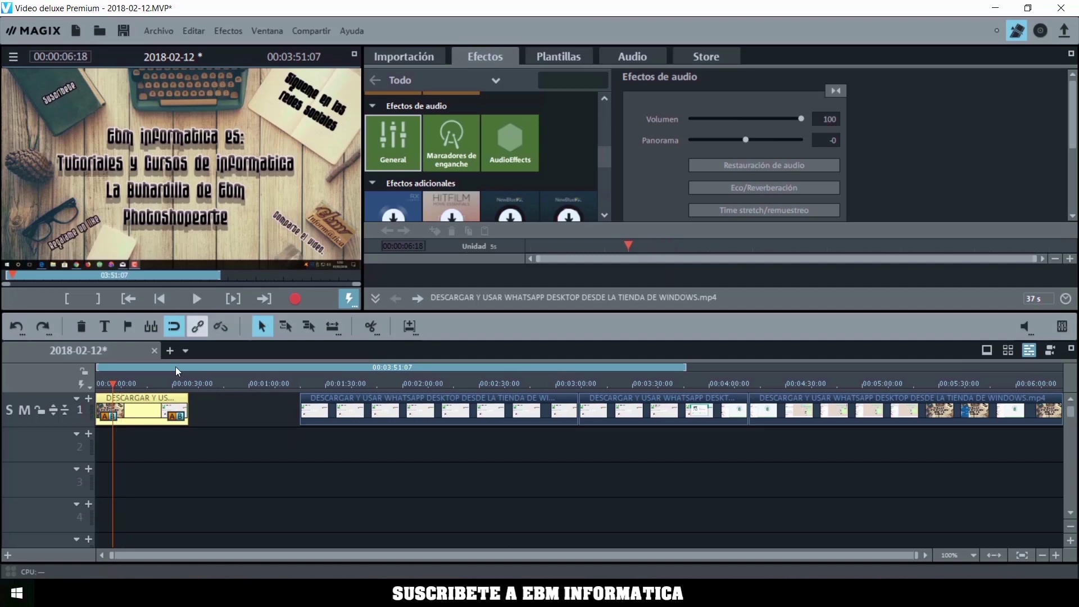
pyautogui.click(16, 326)
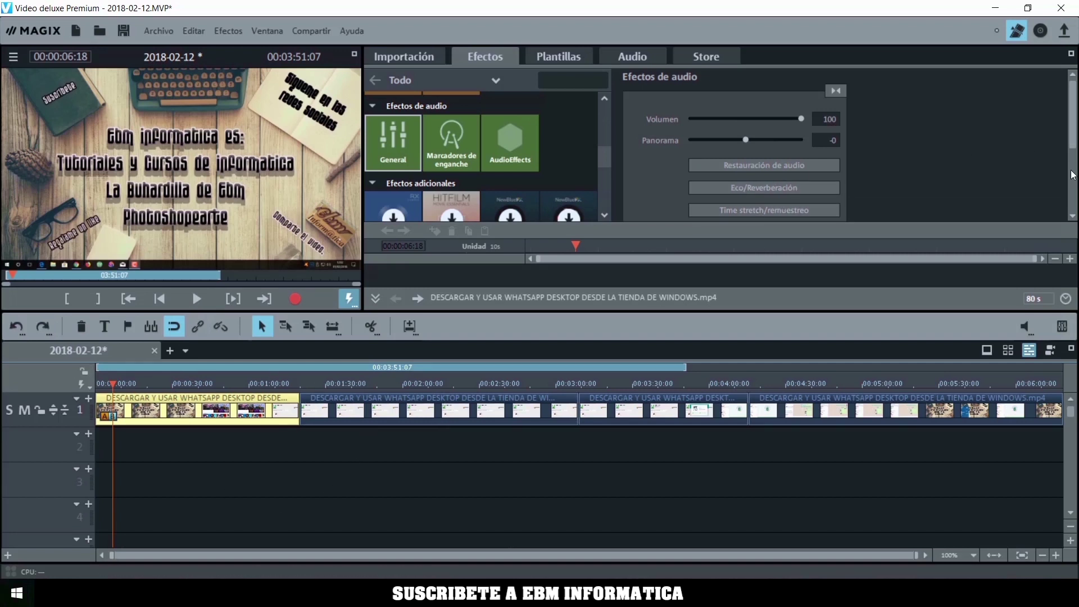
# Check the first clip's Tempo-Pitch/Resample settings in the echo/reverb effects and close them
pyautogui.scroll(-3, 1075, 137)
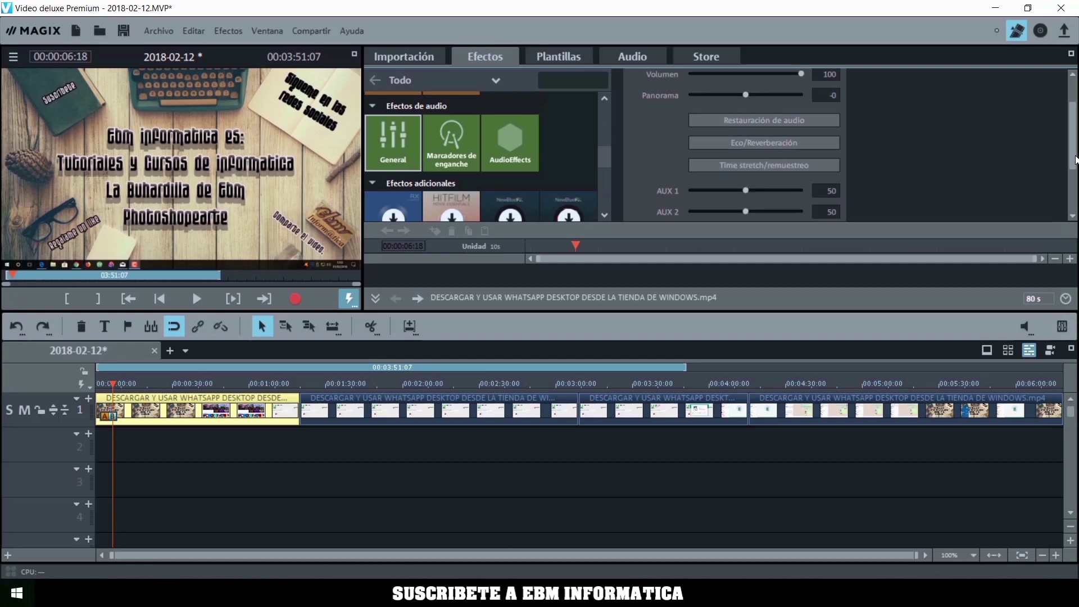
pyautogui.click(762, 146)
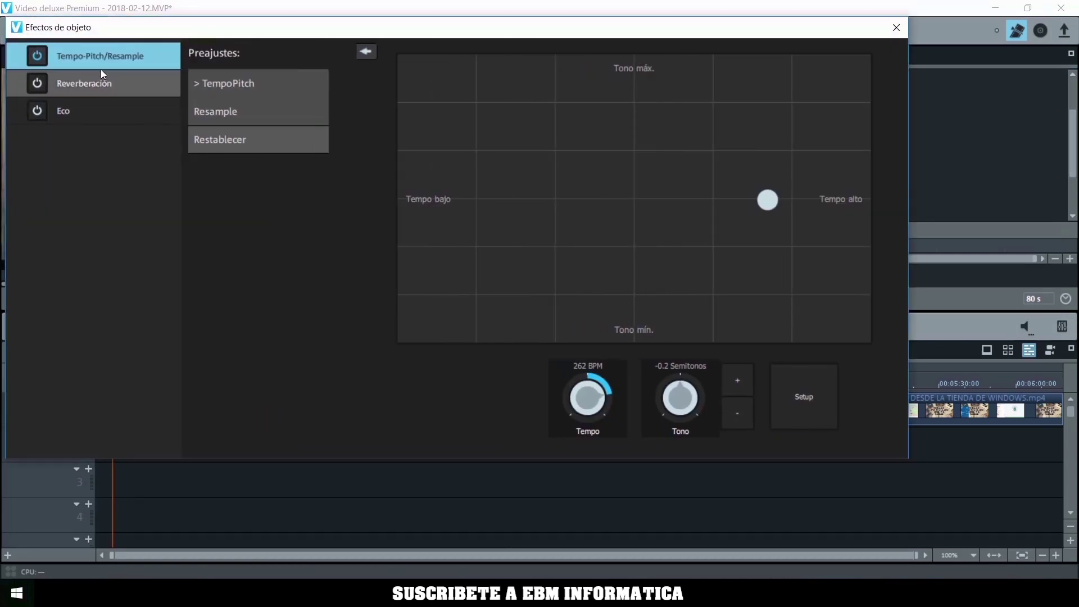
pyautogui.click(894, 27)
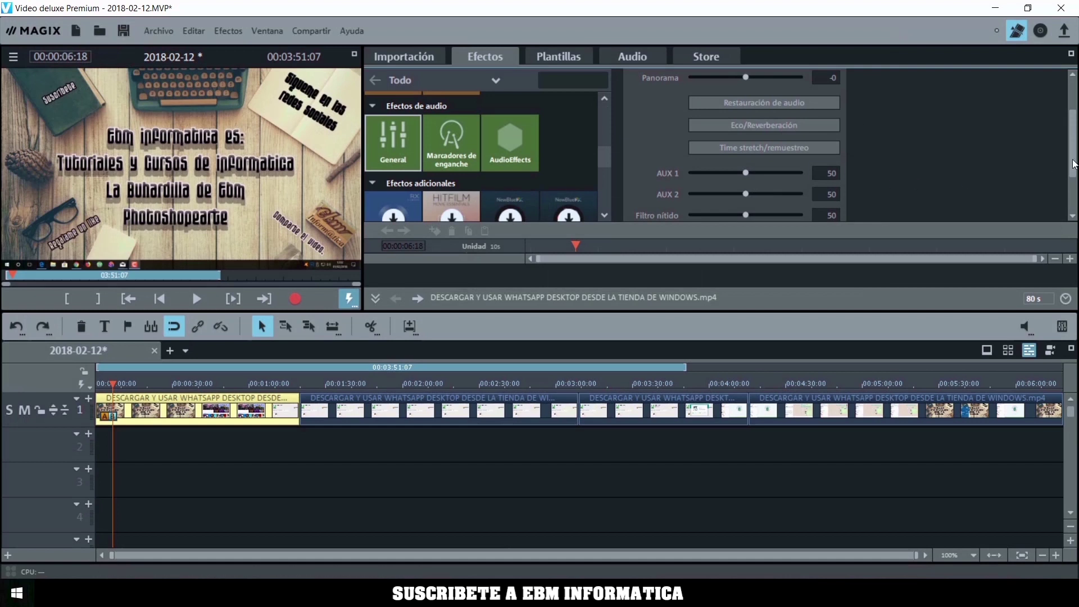
# Try a Distorsión value of 47 on the first clip, preview it, and undo the change
pyautogui.scroll(-2, 1075, 178)
pyautogui.moveTo(687, 199); pyautogui.dragTo(737, 198)
pyautogui.click(196, 299)
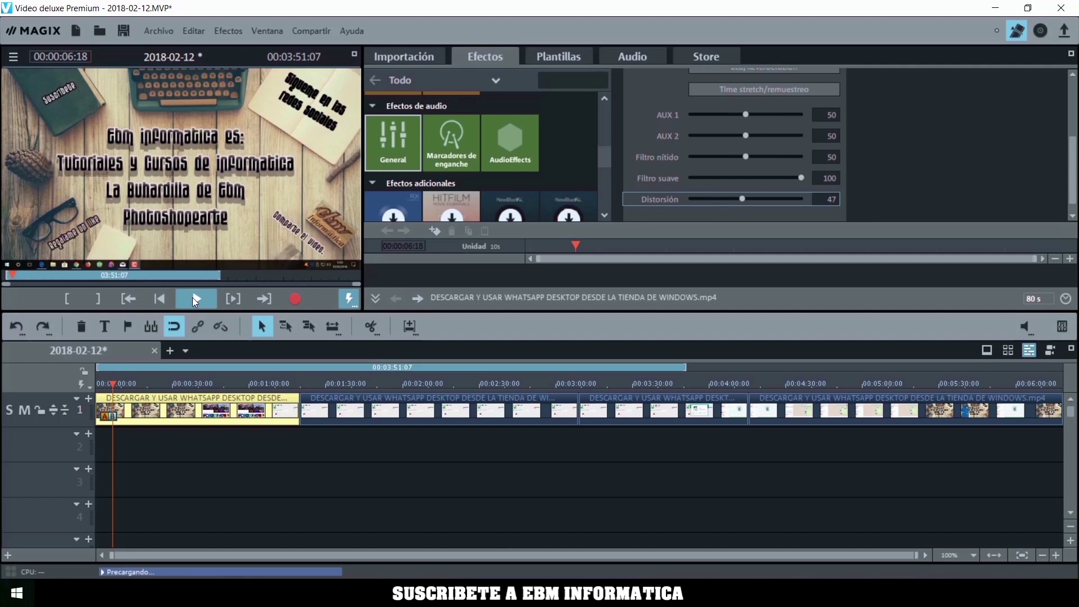
pyautogui.click(196, 300)
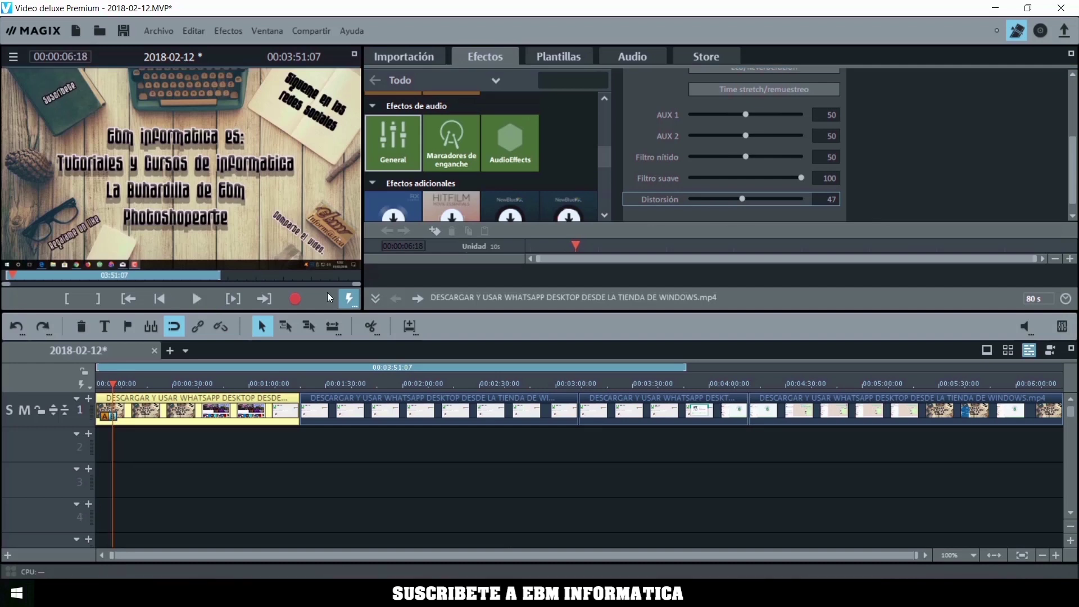
pyautogui.click(16, 327)
# Preview the first clip from 00:00:06:18 without distortion
pyautogui.click(196, 299)
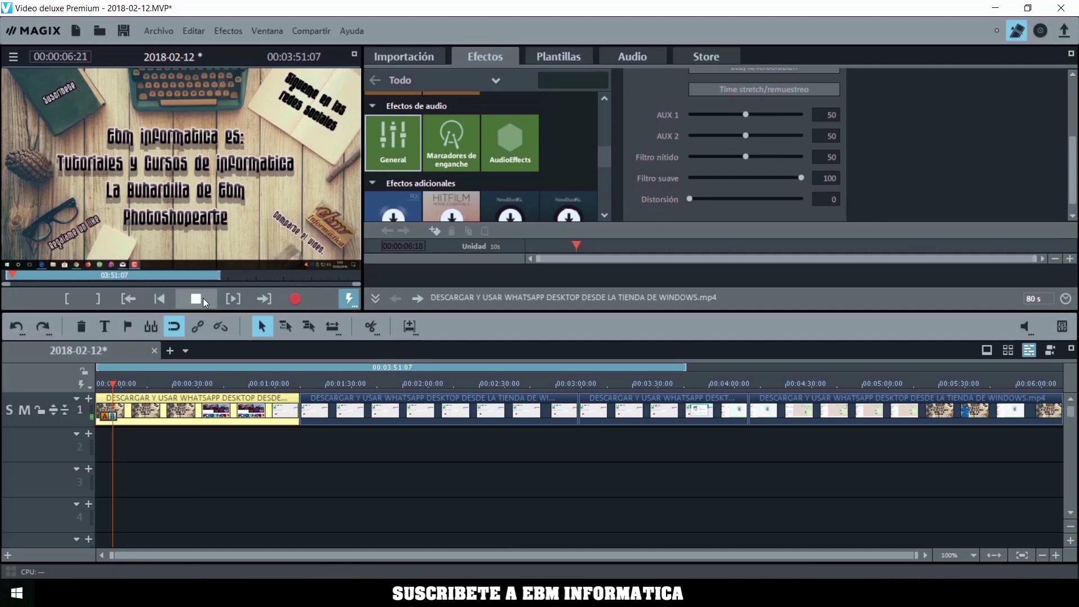
pyautogui.click(196, 300)
pyautogui.click(195, 300)
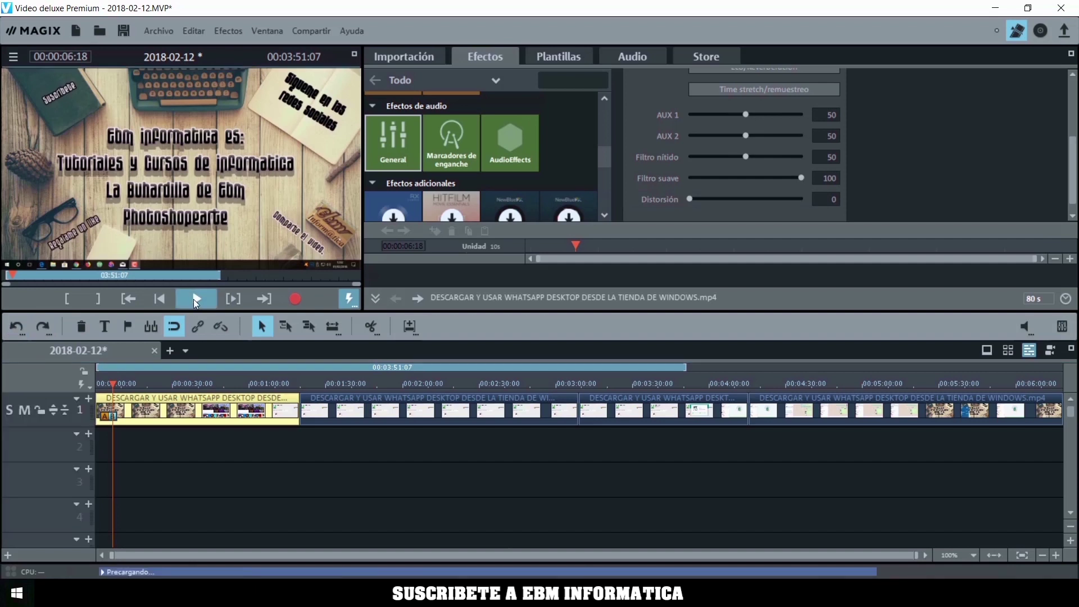
pyautogui.click(195, 301)
pyautogui.click(196, 299)
pyautogui.click(196, 299)
# Set the first clip's Distorsión to 47 again and listen to the effect
pyautogui.moveTo(703, 199); pyautogui.dragTo(742, 199)
pyautogui.click(197, 300)
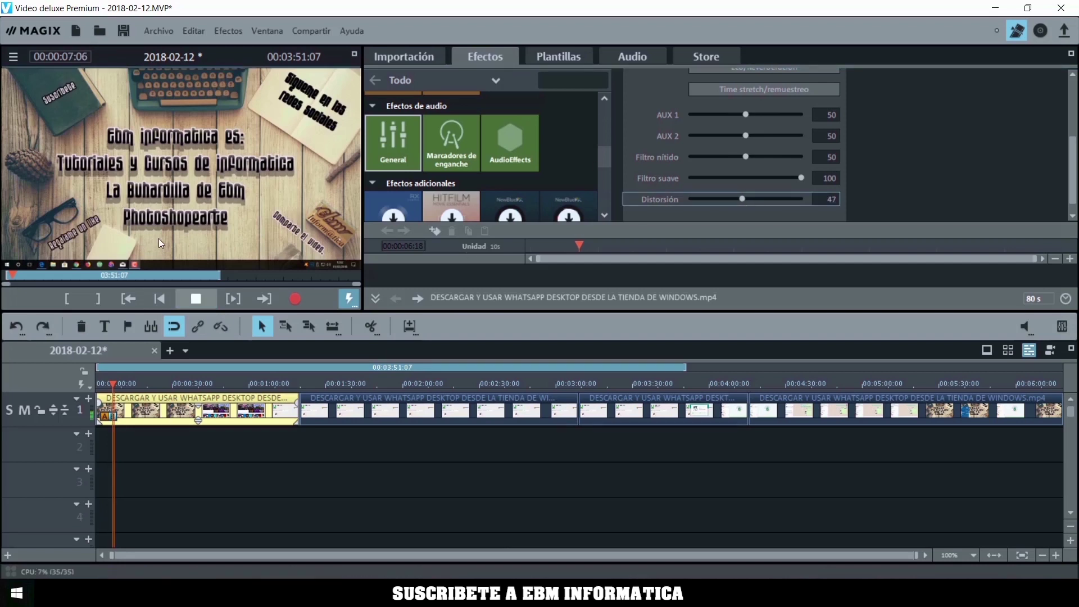
pyautogui.click(196, 298)
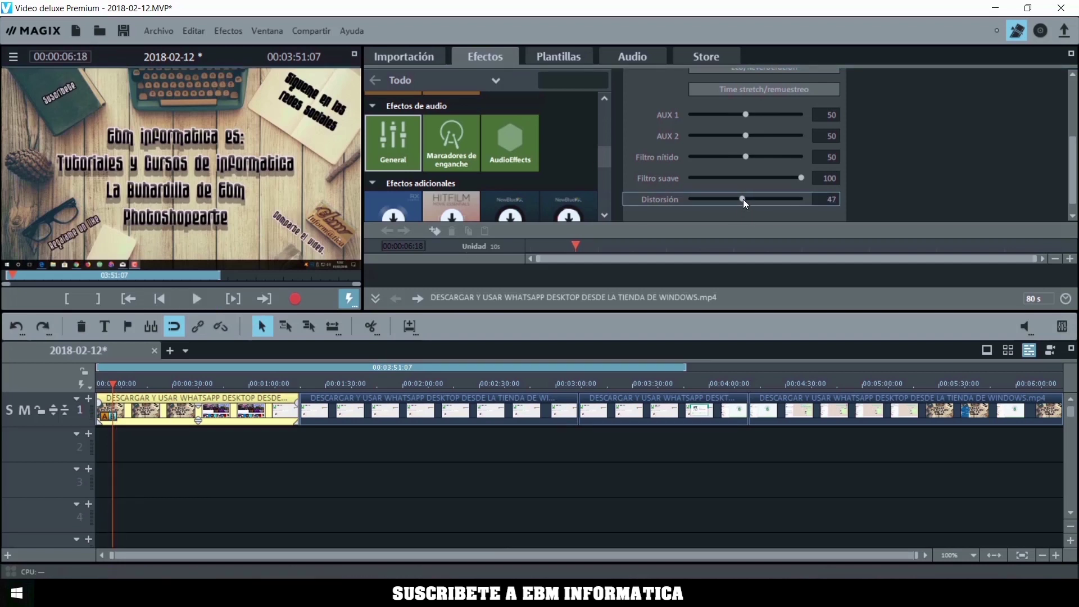
# Raise the first clip's Distorsión to 90, preview the sound, and try adjusting Filtro suave
pyautogui.moveTo(742, 200); pyautogui.dragTo(784, 200)
pyautogui.click(197, 298)
pyautogui.click(196, 300)
pyautogui.moveTo(804, 180); pyautogui.dragTo(759, 180)
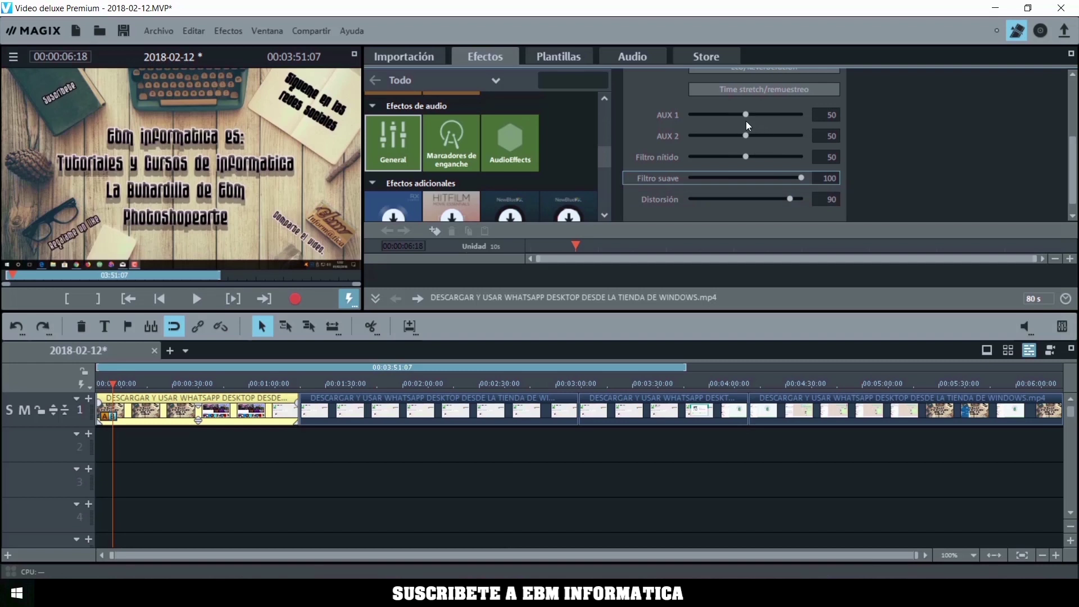
# Select the second clip and preview its sound from 00:02:08:11 and from a point nearer the clip's end
pyautogui.scroll(4, 746, 120)
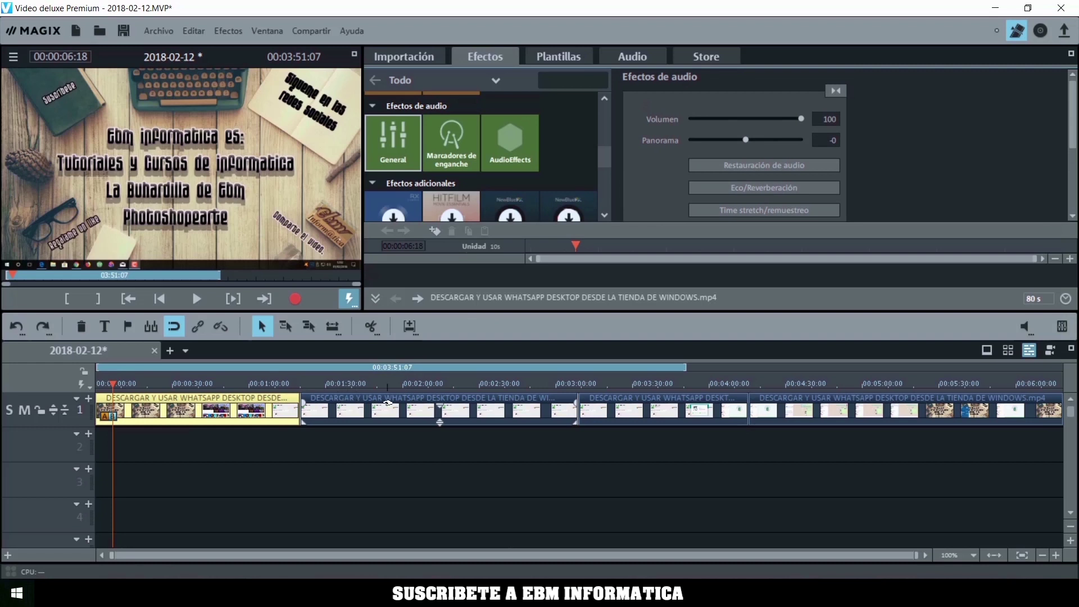
pyautogui.click(388, 402)
pyautogui.click(424, 383)
pyautogui.press('space')
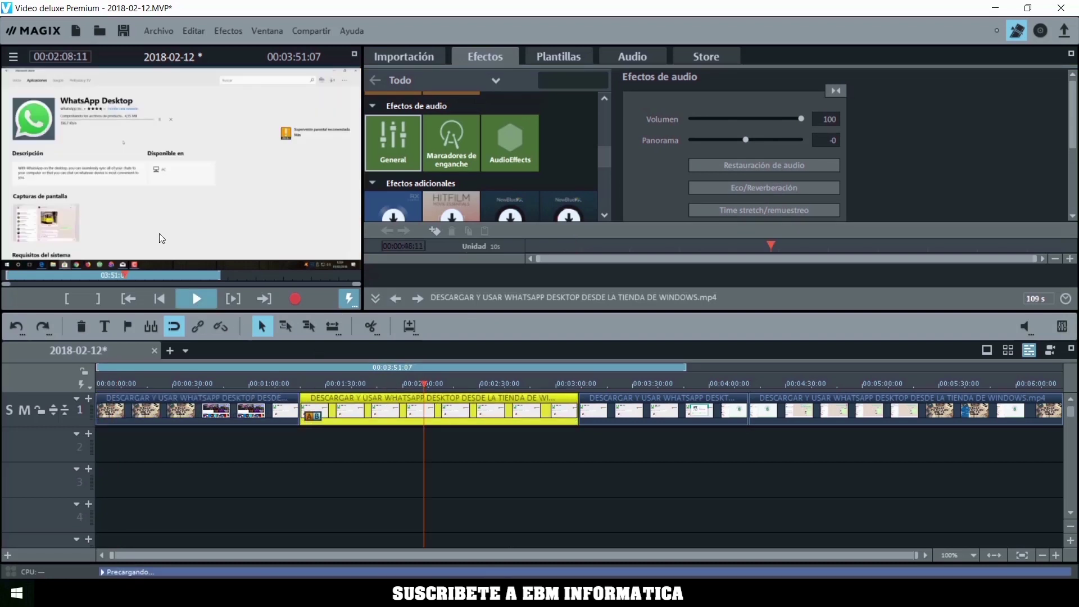
pyautogui.click(479, 382)
pyautogui.click(521, 386)
pyautogui.press('space')
pyautogui.moveTo(439, 420); pyautogui.dragTo(438, 412)
pyautogui.click(205, 305)
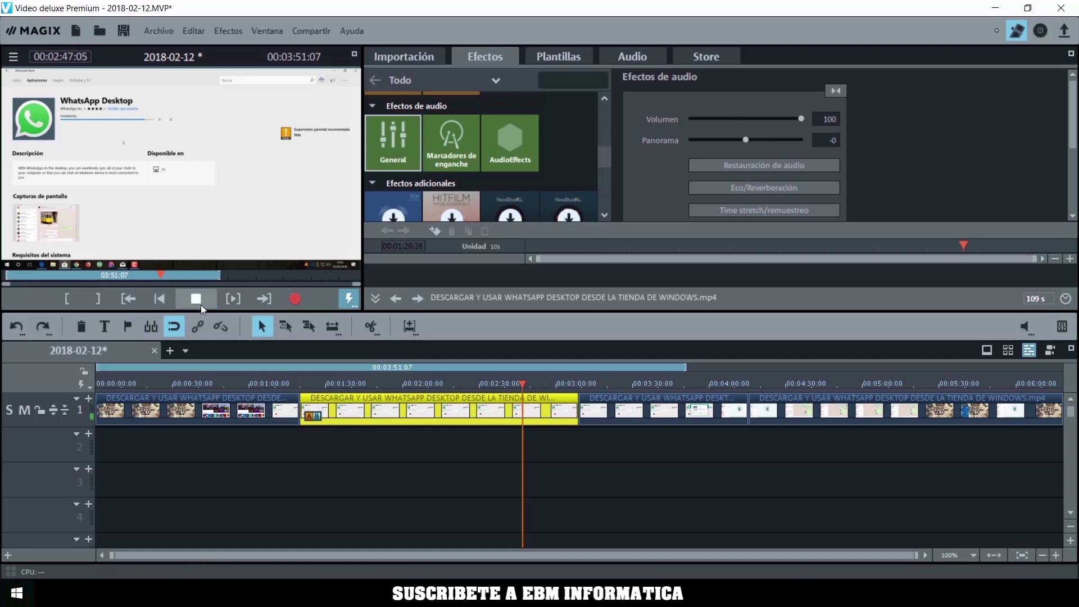
# Stop playback, adjust the second clip's Dehisser in the audio restoration settings, apply the change and preview the sound
pyautogui.click(206, 305)
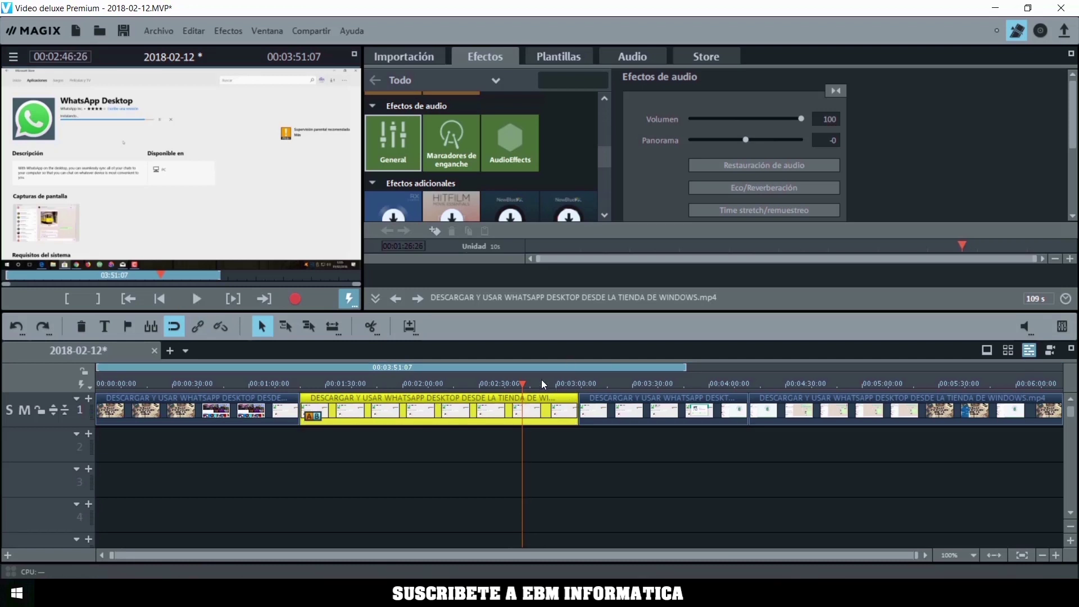
pyautogui.click(771, 165)
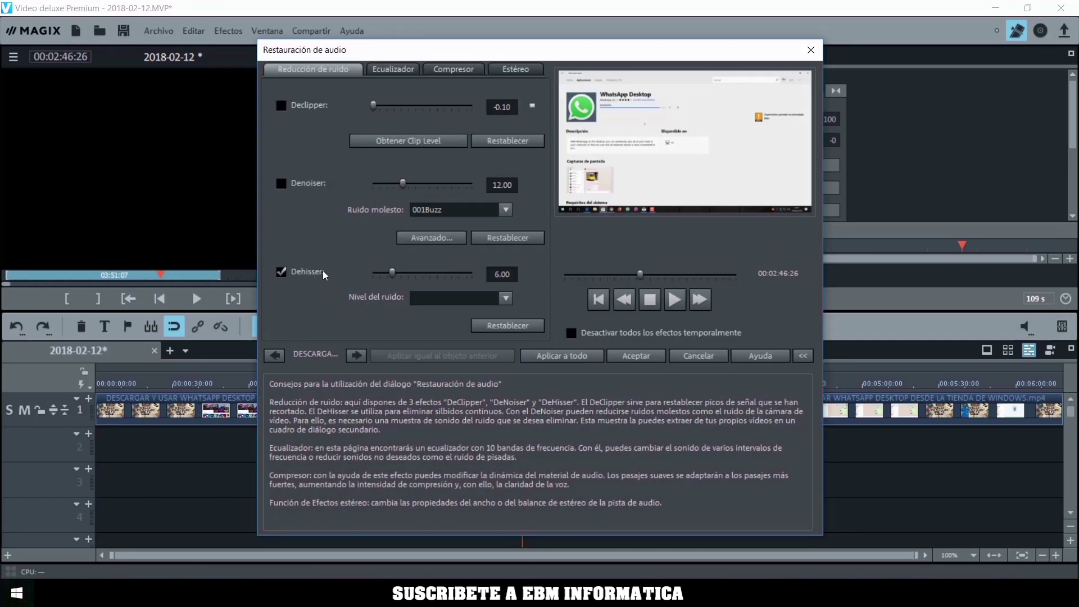
pyautogui.write('15')
pyautogui.click(636, 355)
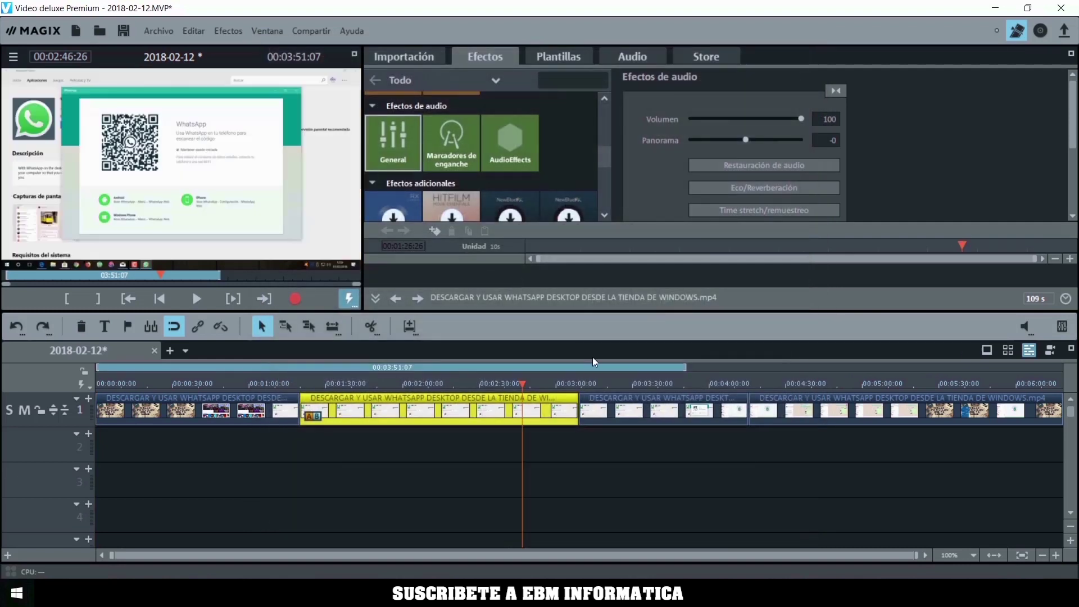
pyautogui.click(196, 300)
pyautogui.click(196, 299)
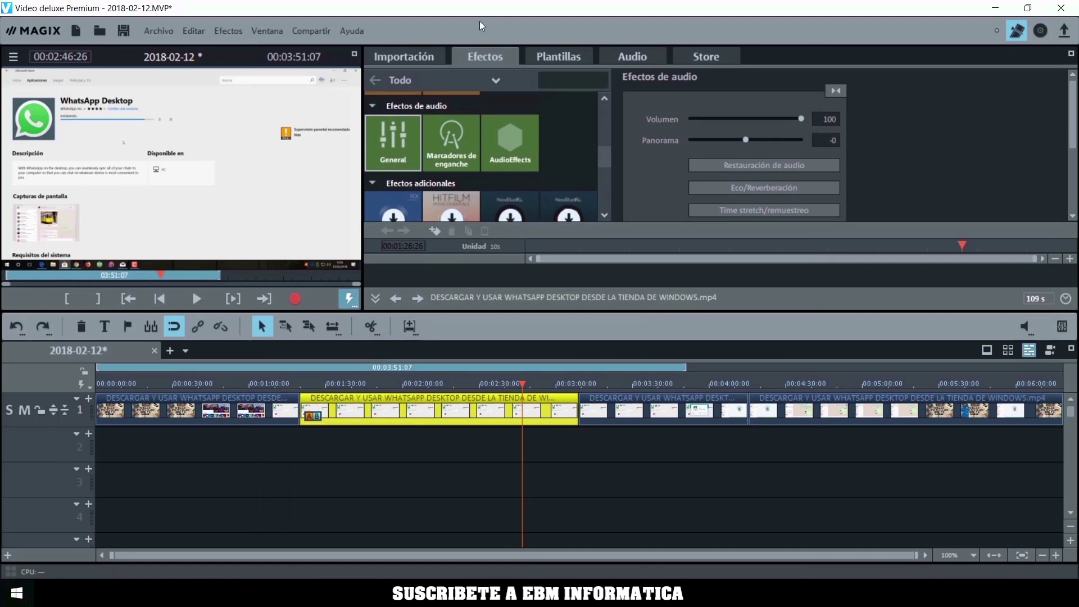
# Browse the AudioEffects presets and audition some of them, including Robot
pyautogui.click(510, 143)
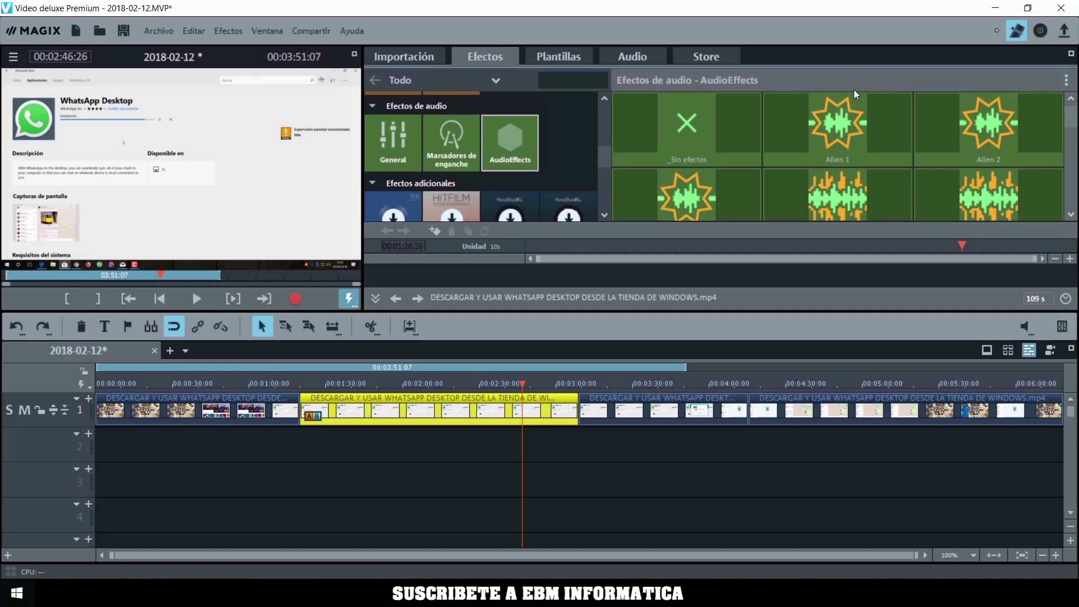
pyautogui.scroll(-3, 955, 157)
pyautogui.scroll(-5, 861, 140)
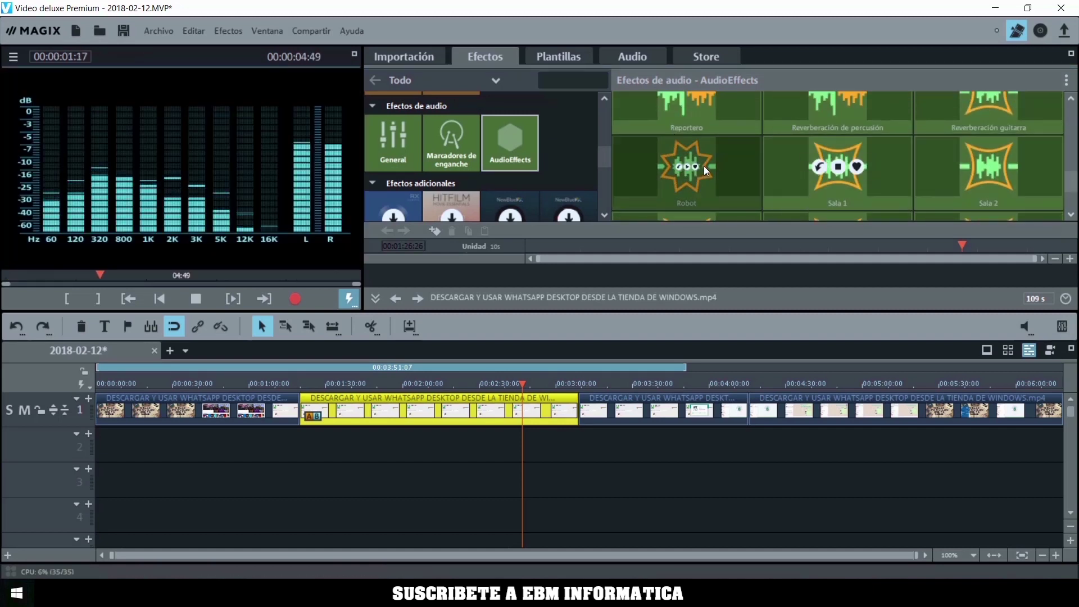
pyautogui.click(686, 166)
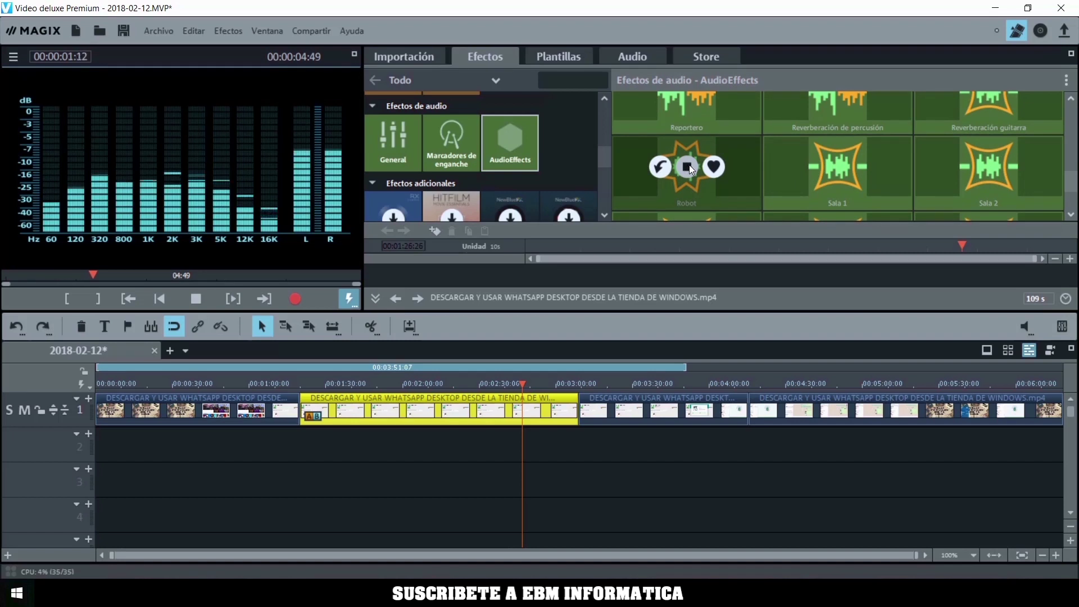
pyautogui.scroll(-3, 730, 168)
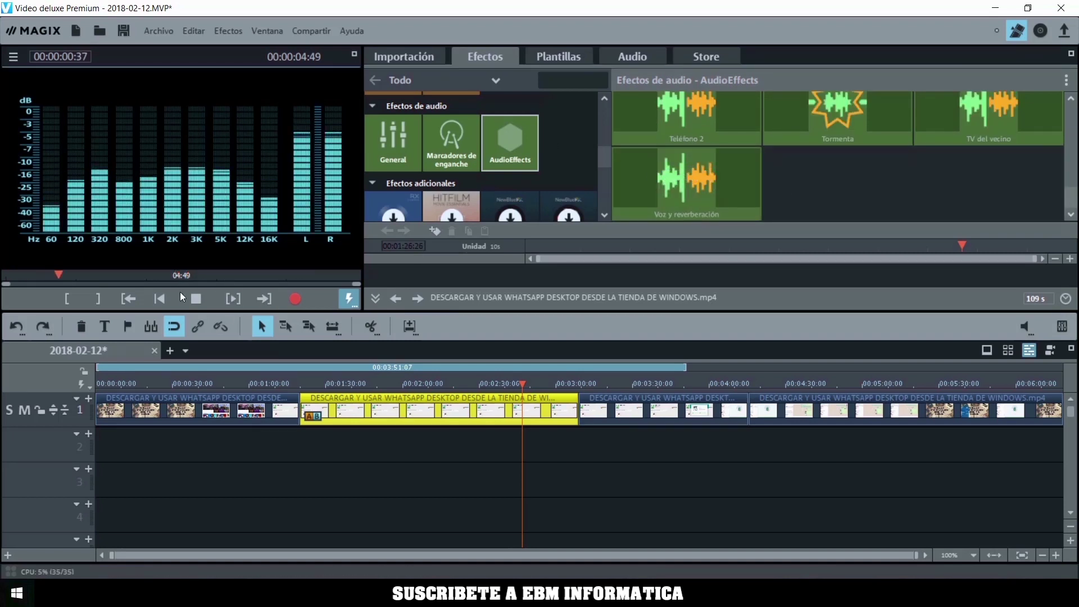
pyautogui.moveTo(687, 177)
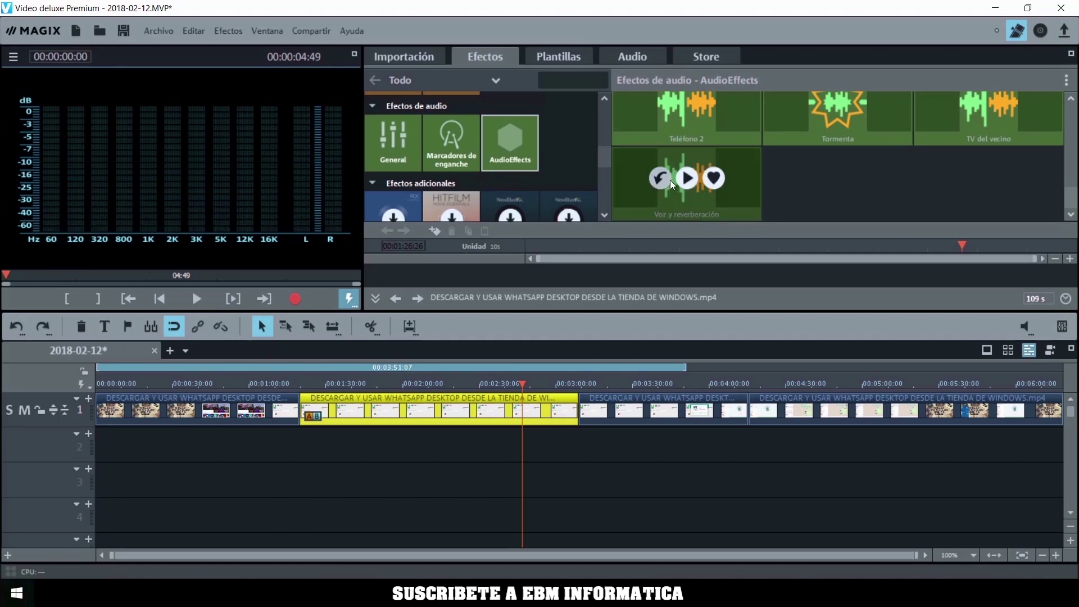
# Preview the second clip's sound from 00:01:25:23 and play the same passage again
pyautogui.click(315, 385)
pyautogui.click(185, 300)
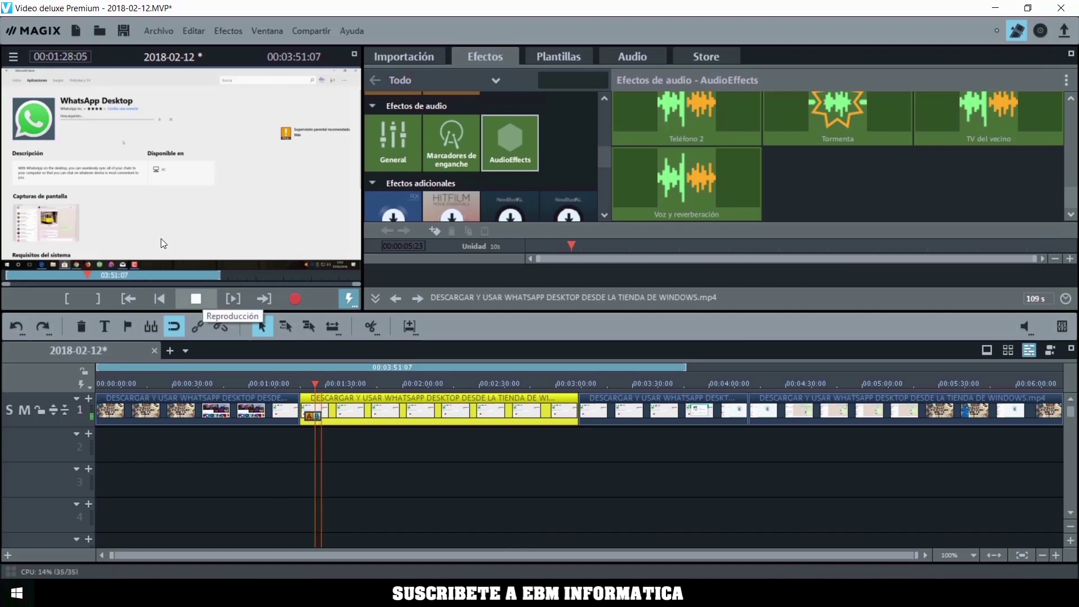
pyautogui.click(201, 300)
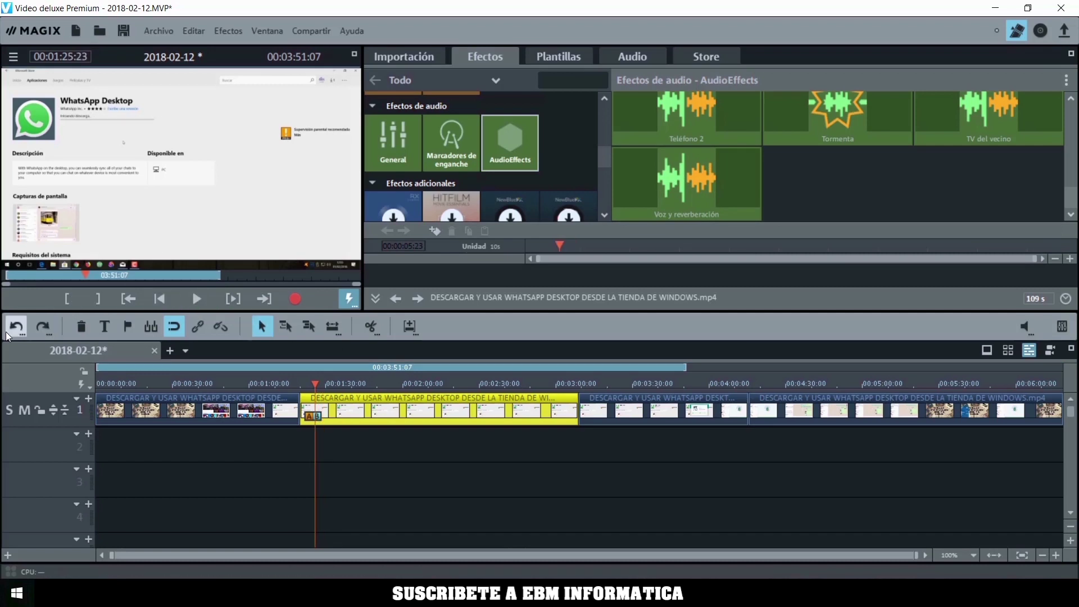
pyautogui.click(197, 299)
pyautogui.click(207, 300)
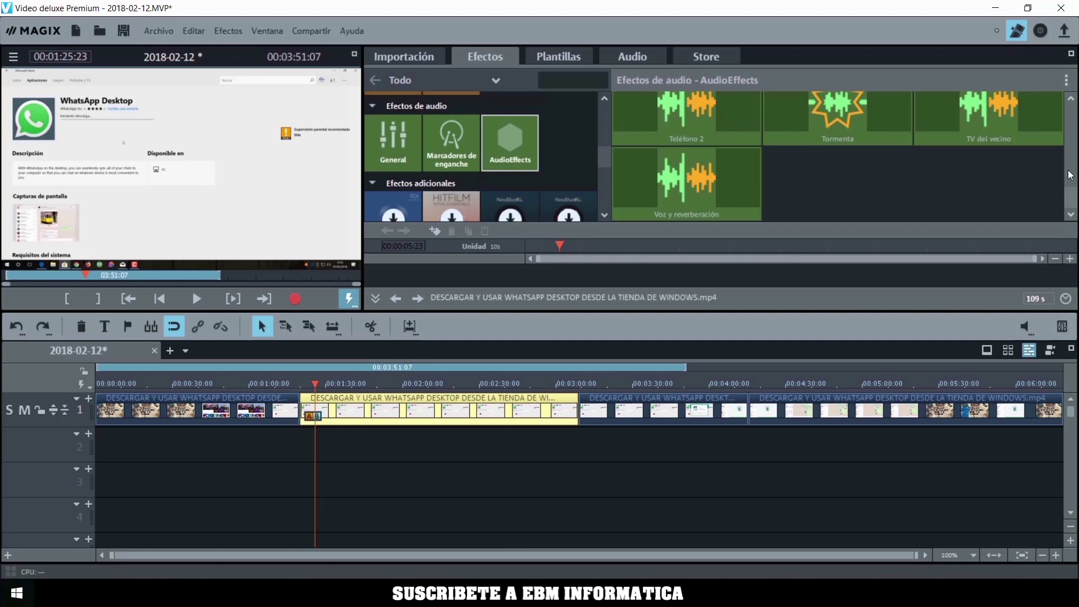
pyautogui.click(229, 31)
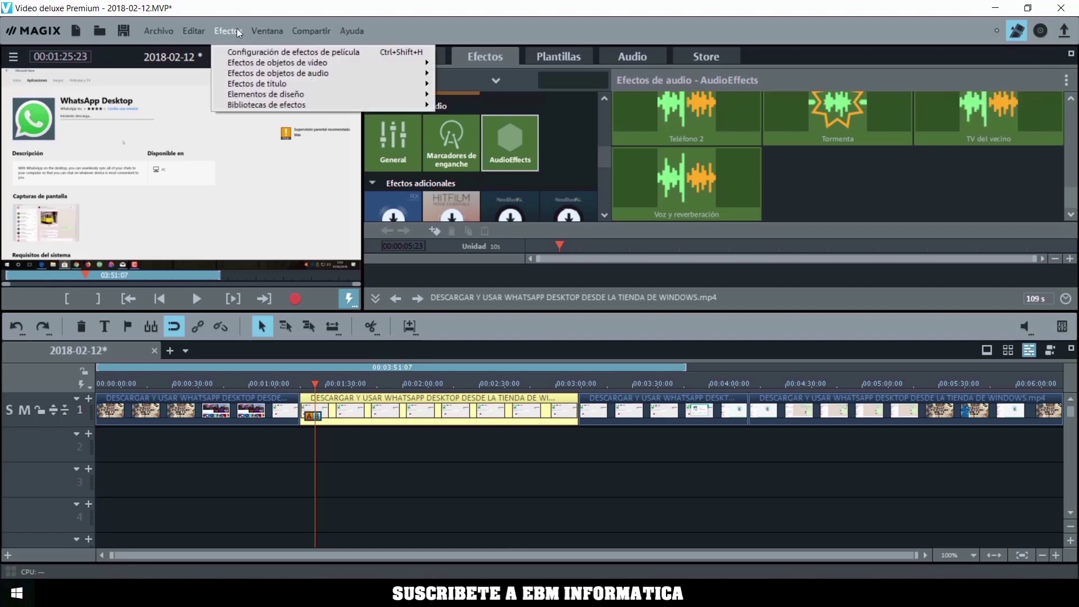
pyautogui.click(370, 72)
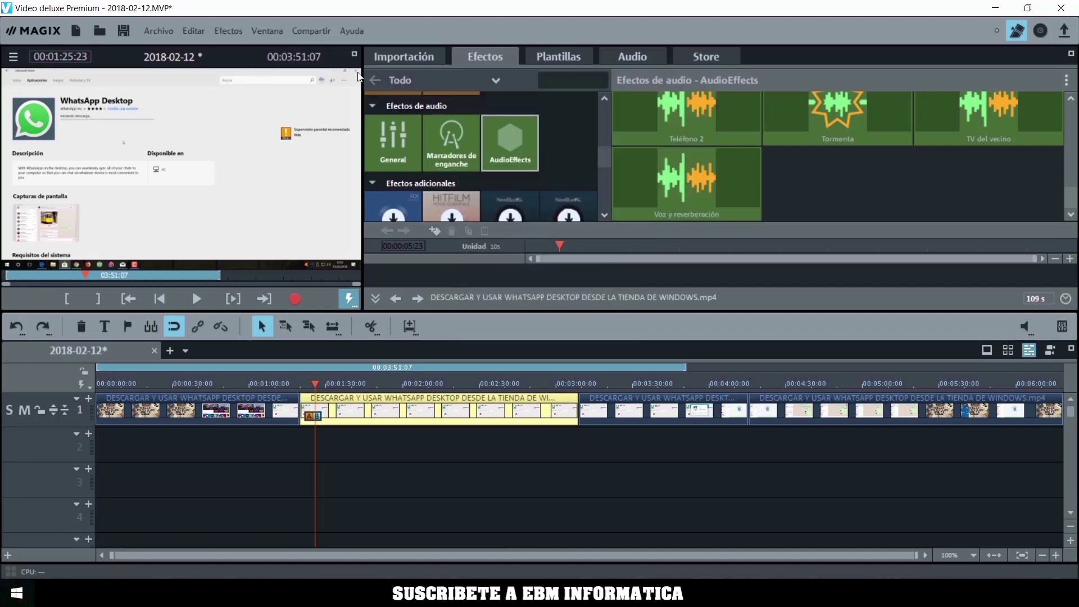
pyautogui.click(231, 31)
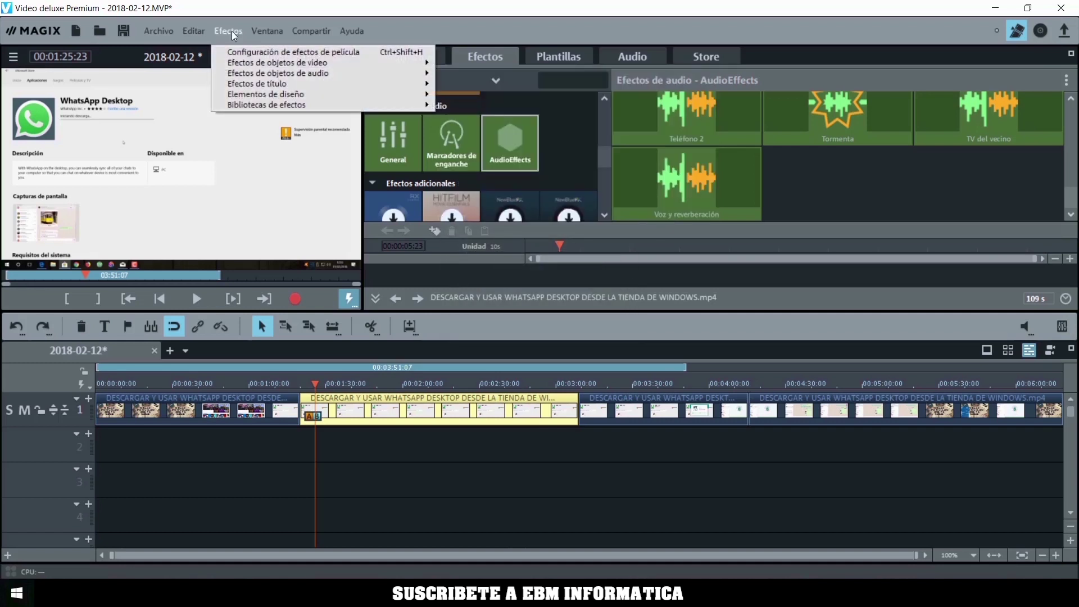
pyautogui.moveTo(343, 72)
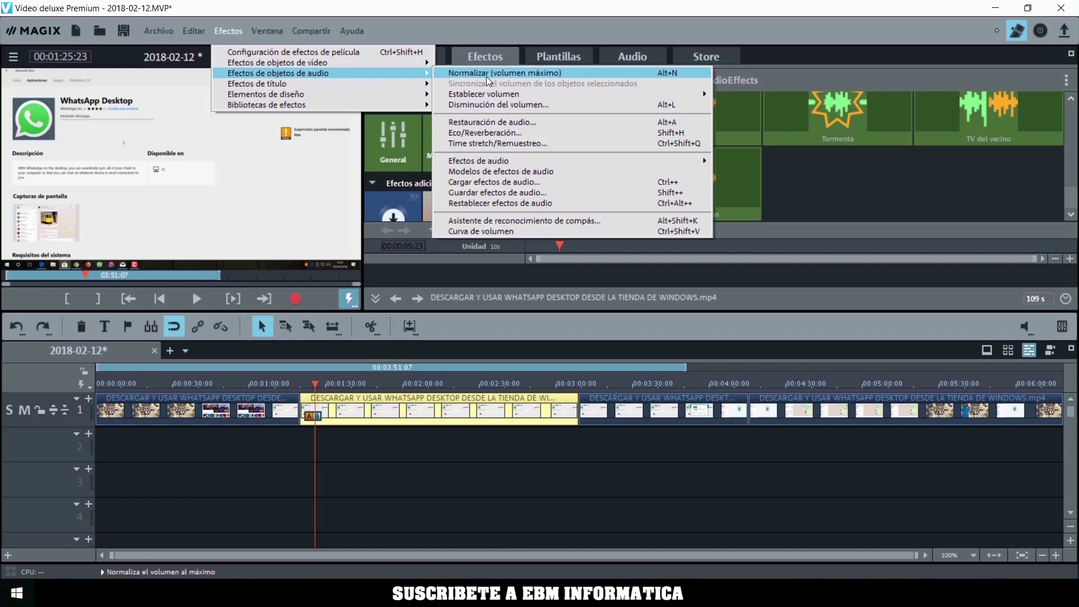
pyautogui.click(733, 449)
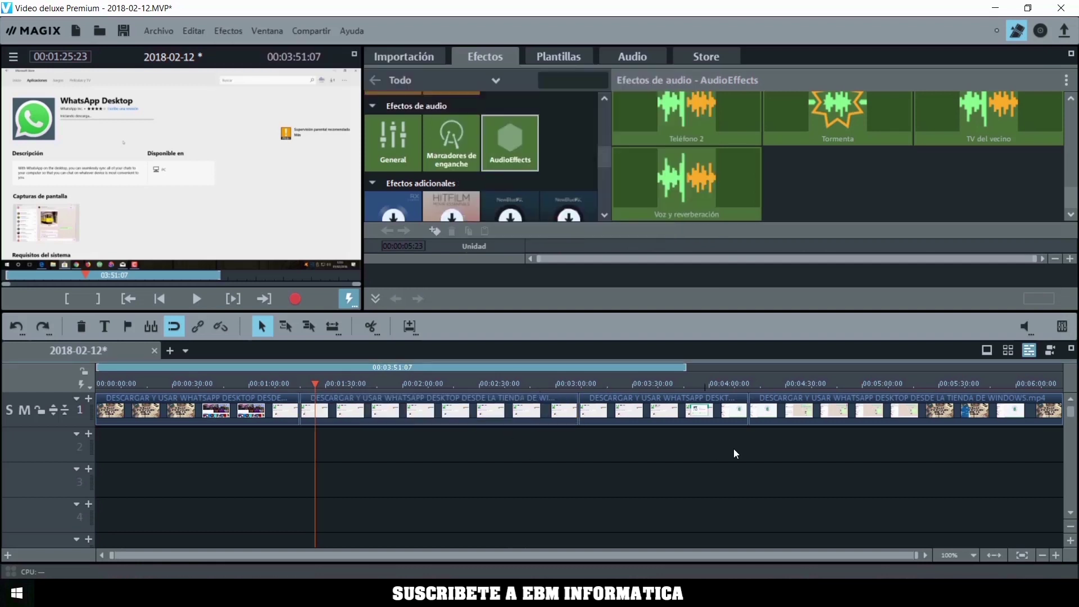
# Select the first three clips together and normalize their audio to maximum volume
pyautogui.moveTo(734, 449); pyautogui.dragTo(223, 357)
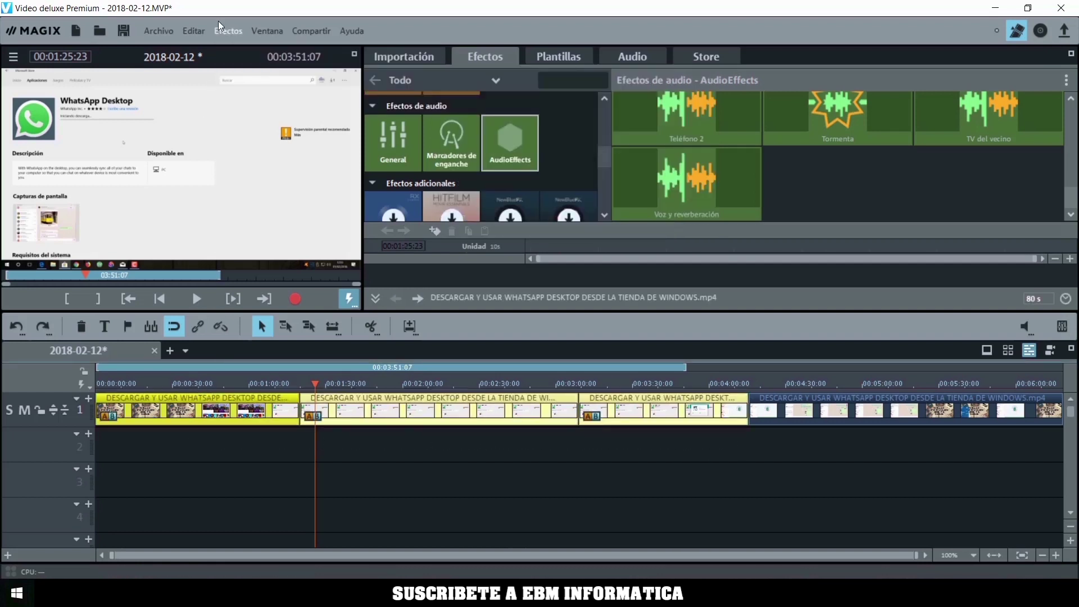
pyautogui.click(228, 30)
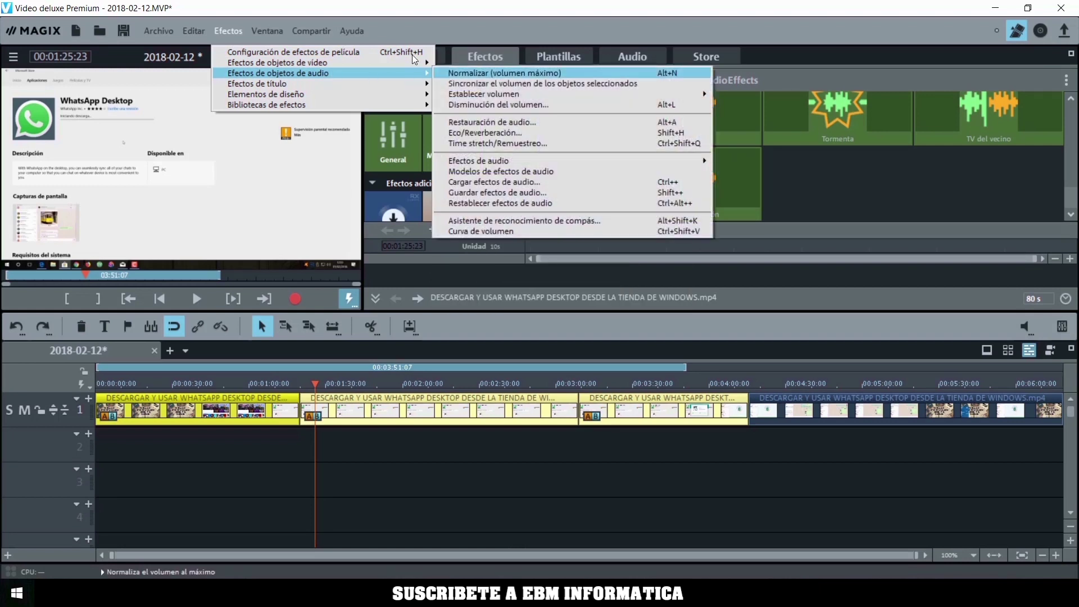
pyautogui.click(506, 73)
# Preview the sound of each of the three clips, from 00:00:59:28, 00:02:18:25 and 00:03:33:09
pyautogui.click(247, 385)
pyautogui.press('space')
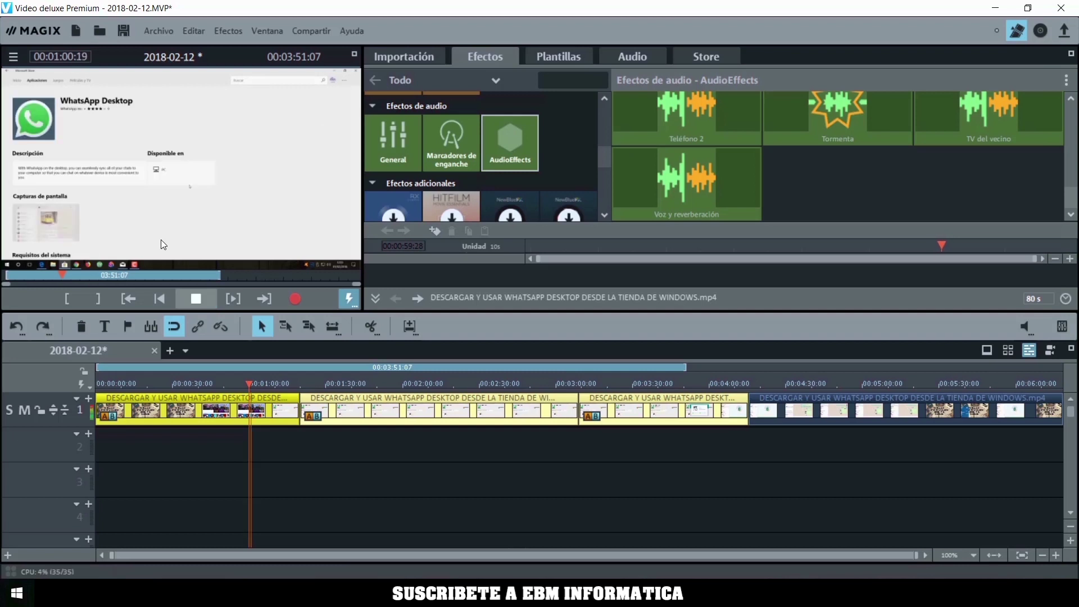
pyautogui.press('space')
pyautogui.click(450, 383)
pyautogui.click(196, 298)
pyautogui.click(195, 299)
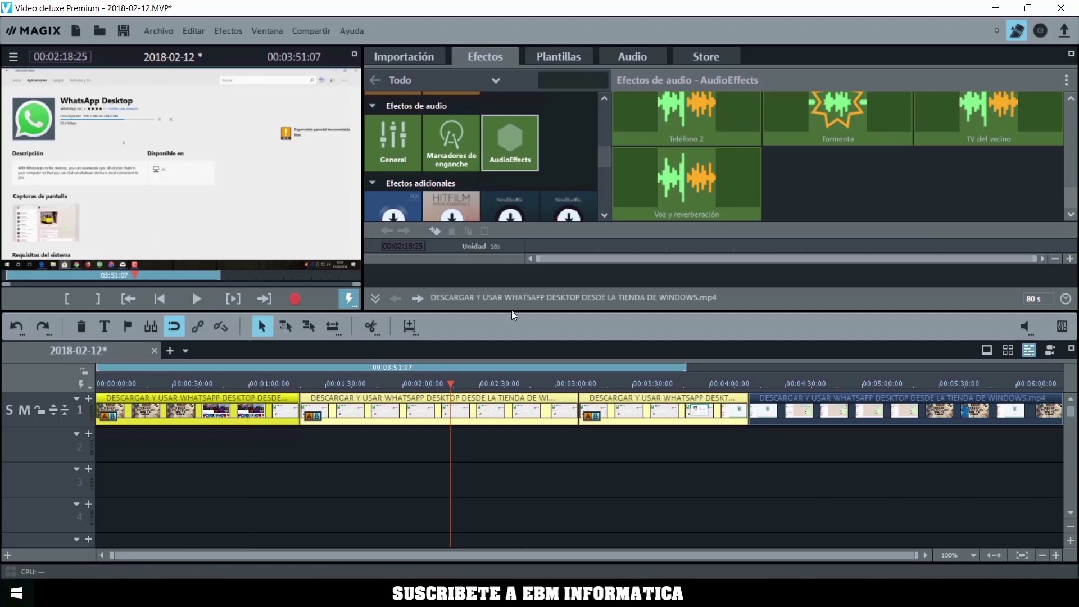
pyautogui.click(204, 275)
pyautogui.press('space')
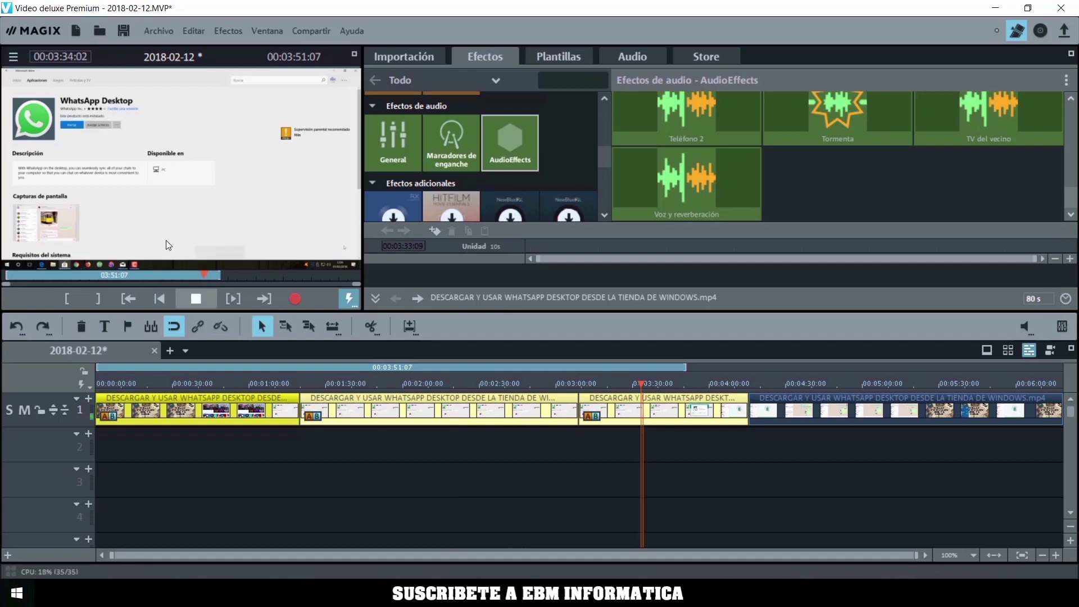
pyautogui.press('space')
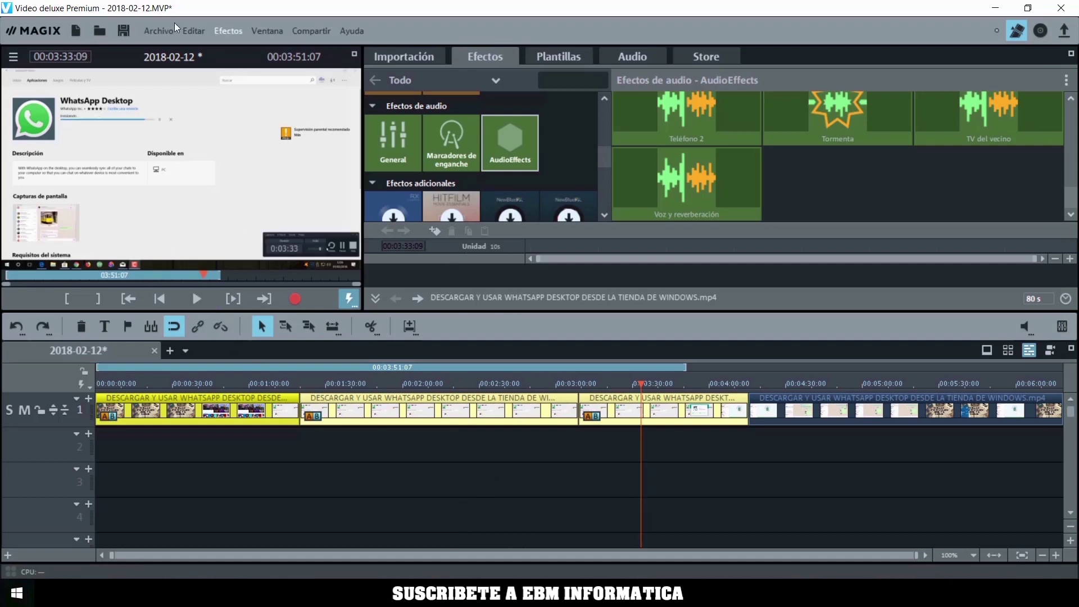
# Synchronize the volume of the three selected clips and preview the sound from 00:00:55:08
pyautogui.click(267, 31)
pyautogui.moveTo(304, 73)
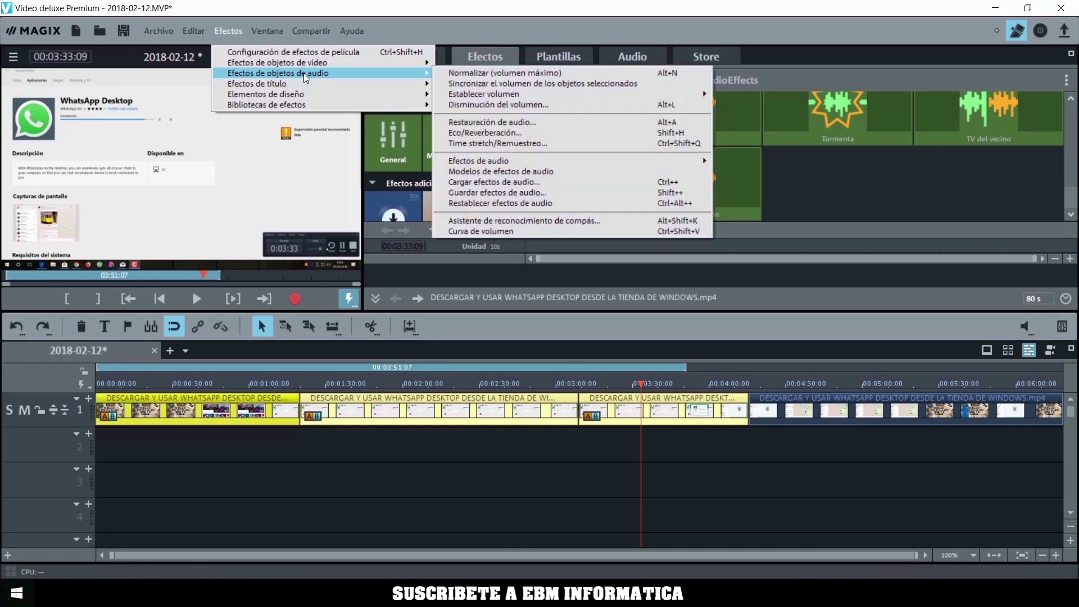
pyautogui.click(515, 83)
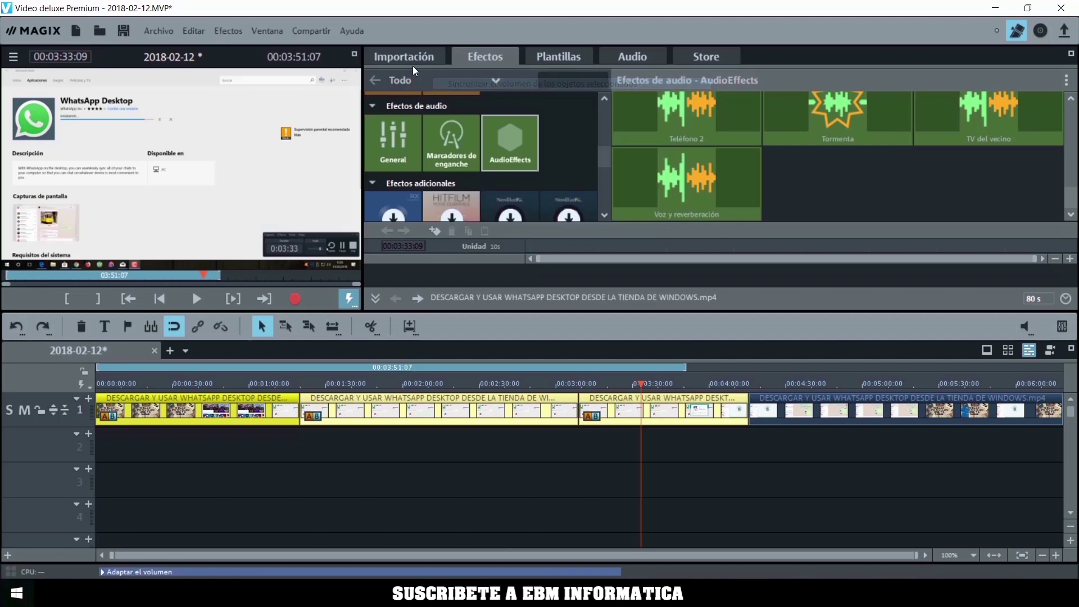
pyautogui.click(234, 388)
pyautogui.click(196, 300)
pyautogui.click(195, 301)
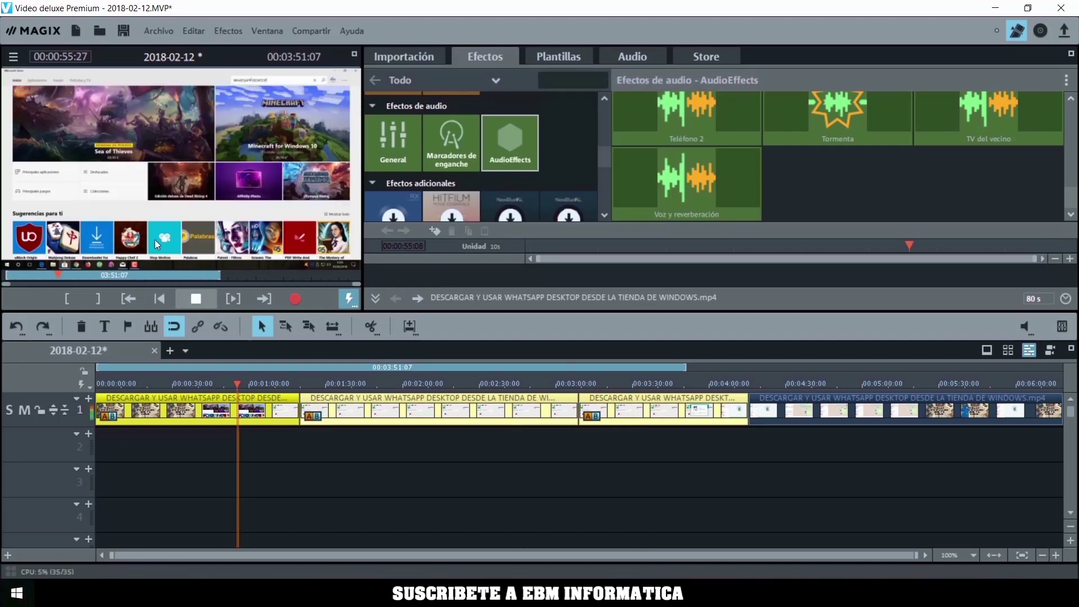
# Undo the volume changes as far back as possible, previewing the first clip from 00:00:55:08 between attempts
pyautogui.click(18, 327)
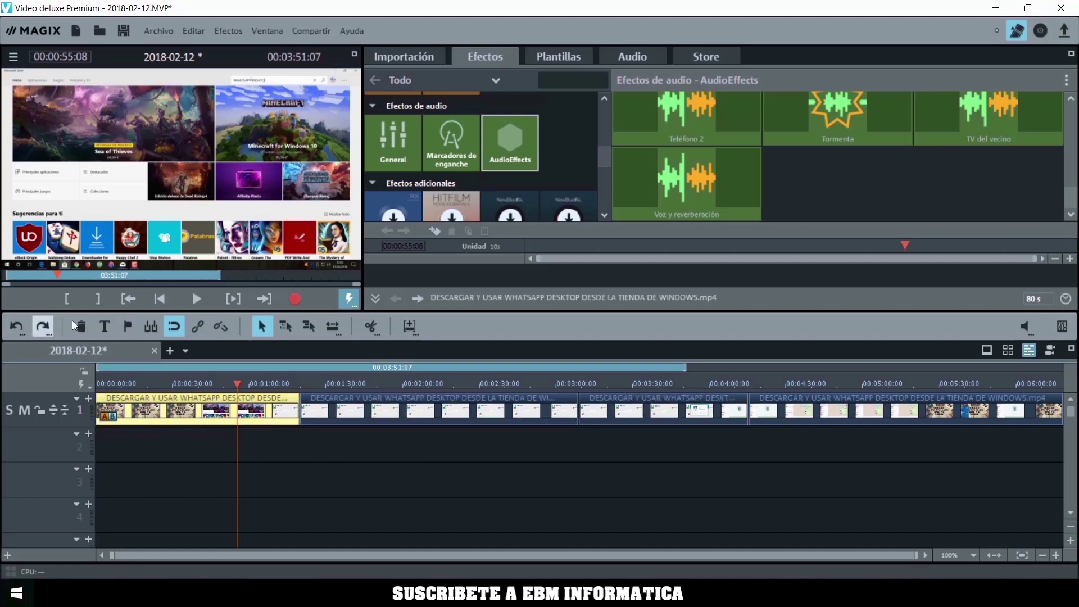
pyautogui.click(195, 299)
pyautogui.click(195, 300)
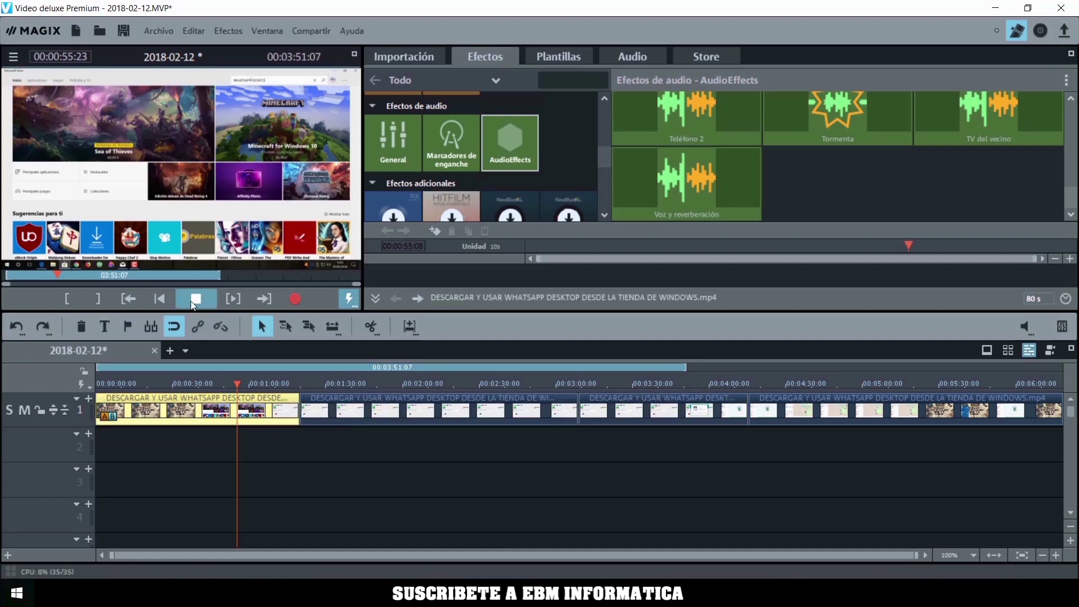
pyautogui.click(16, 327)
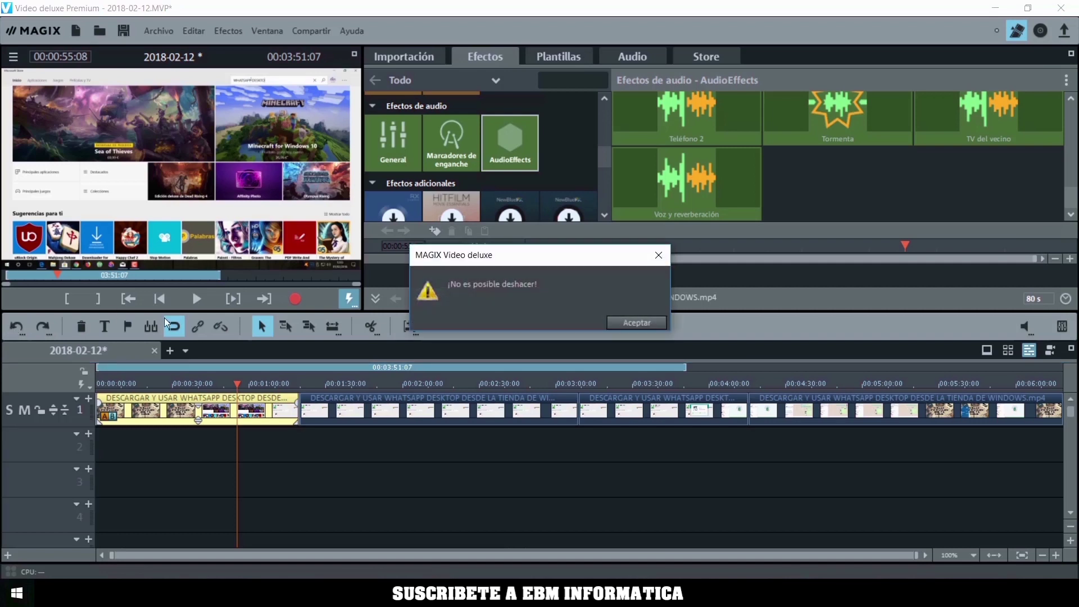
pyautogui.click(623, 323)
pyautogui.click(196, 299)
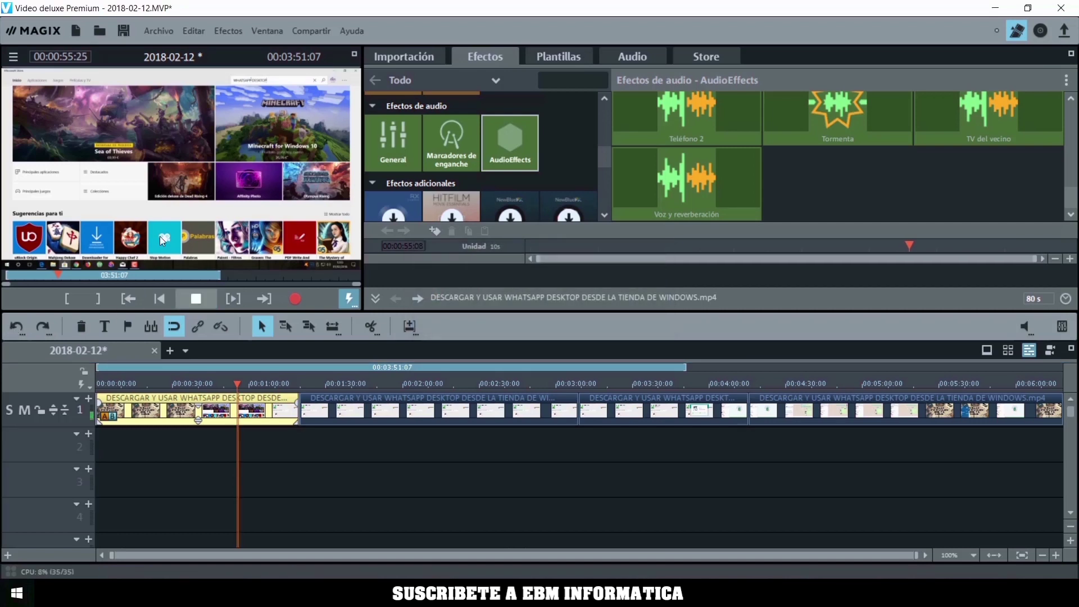
pyautogui.press('space')
# Review the audio object effect commands for the first clip and open the audio effect templates (Modelos de efectos de audio)
pyautogui.click(228, 31)
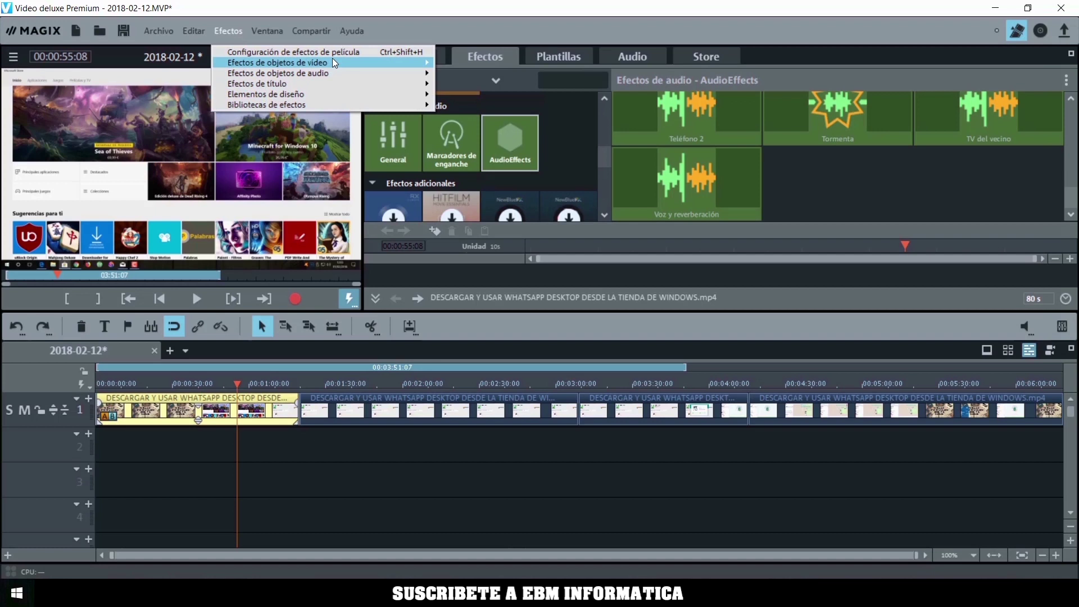
pyautogui.moveTo(332, 73)
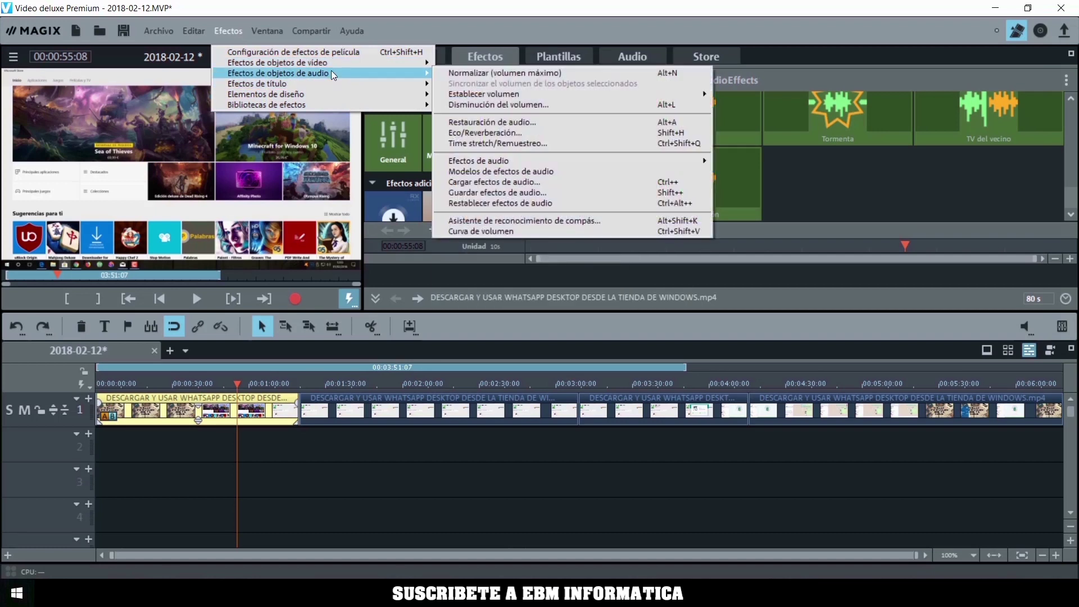
pyautogui.moveTo(481, 92)
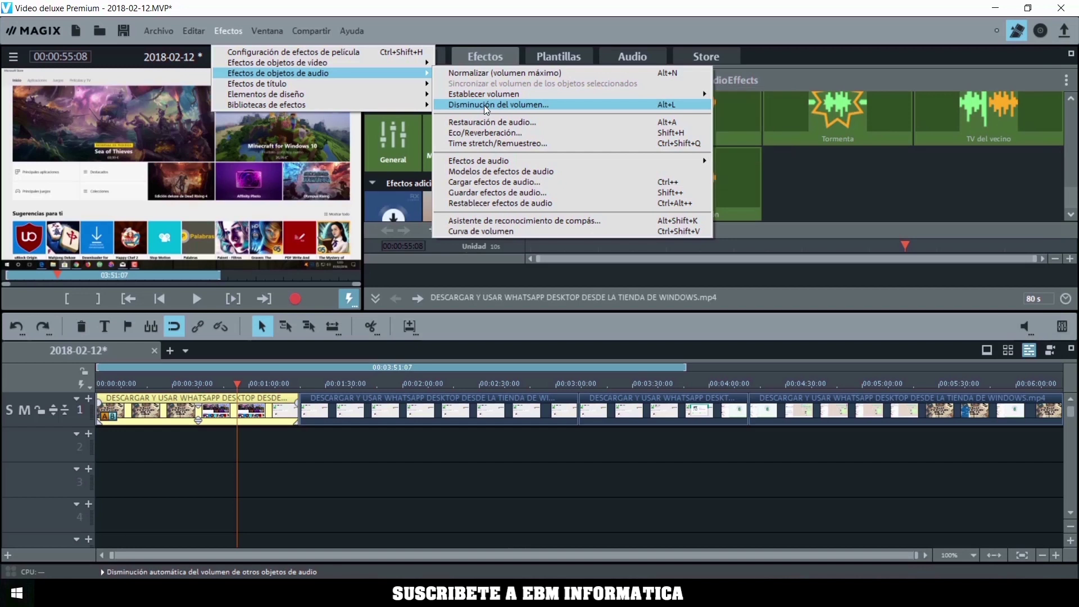
pyautogui.moveTo(502, 163)
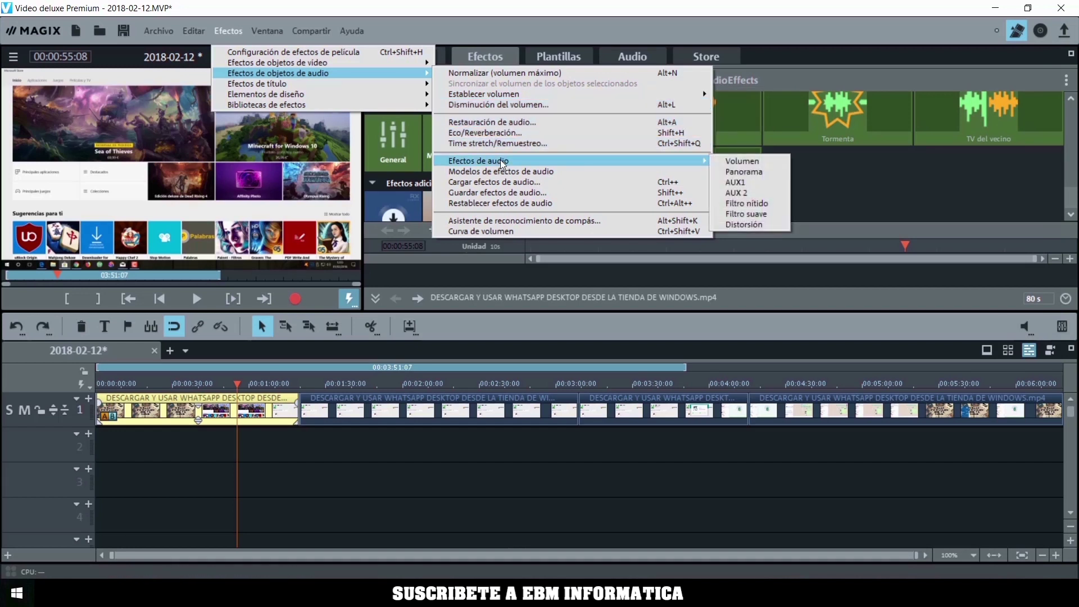
pyautogui.click(554, 172)
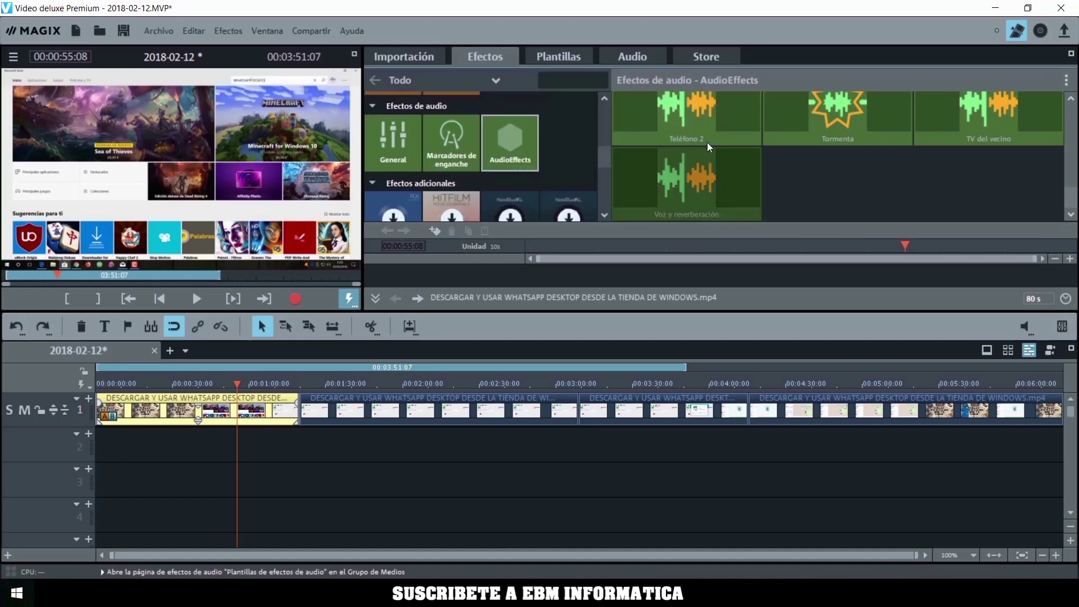
# Open the beat recognition assistant (Asistente de reconocimiento de compás) for the first clip to view its initial step, and close it
pyautogui.moveTo(709, 139)
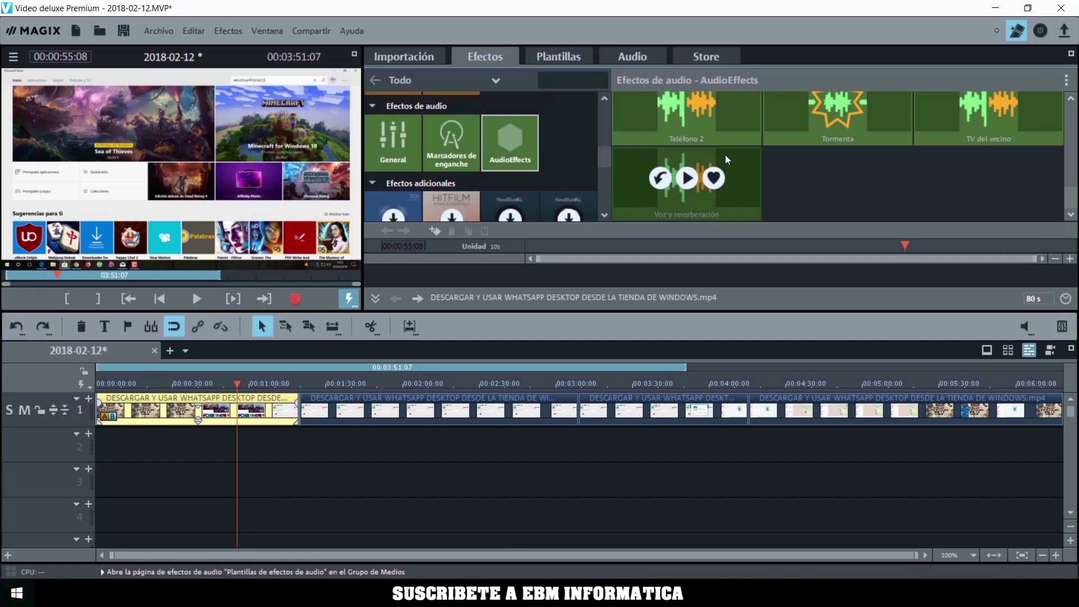
pyautogui.click(233, 31)
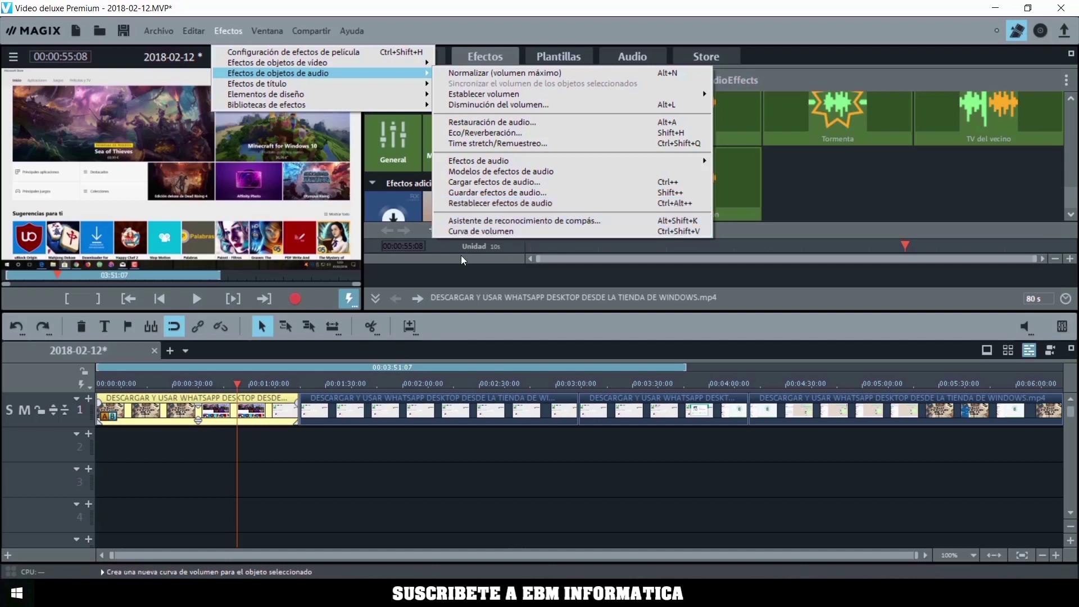
pyautogui.click(544, 221)
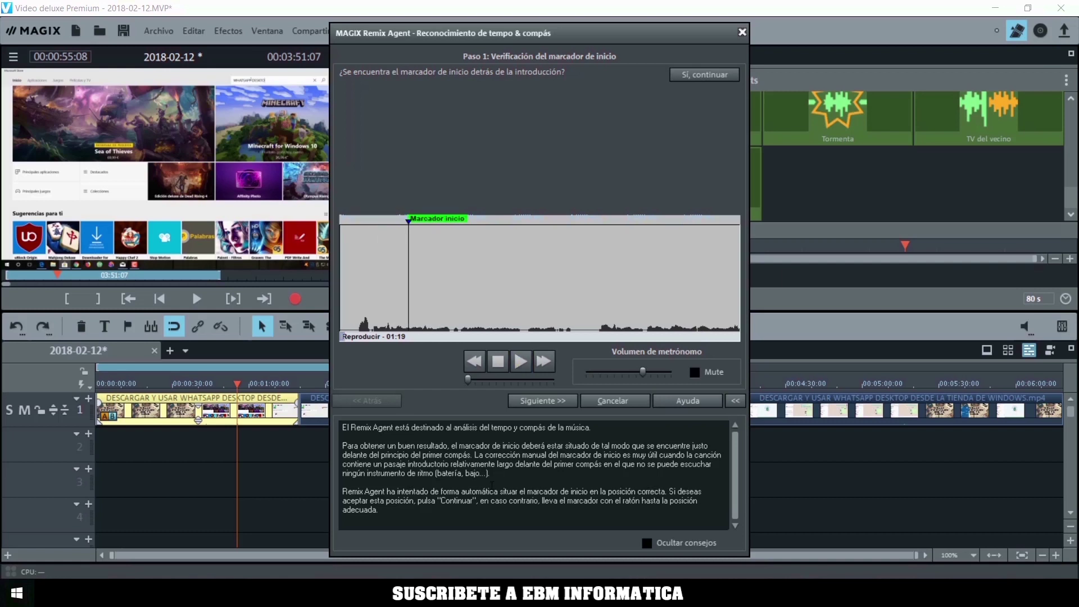
pyautogui.click(742, 33)
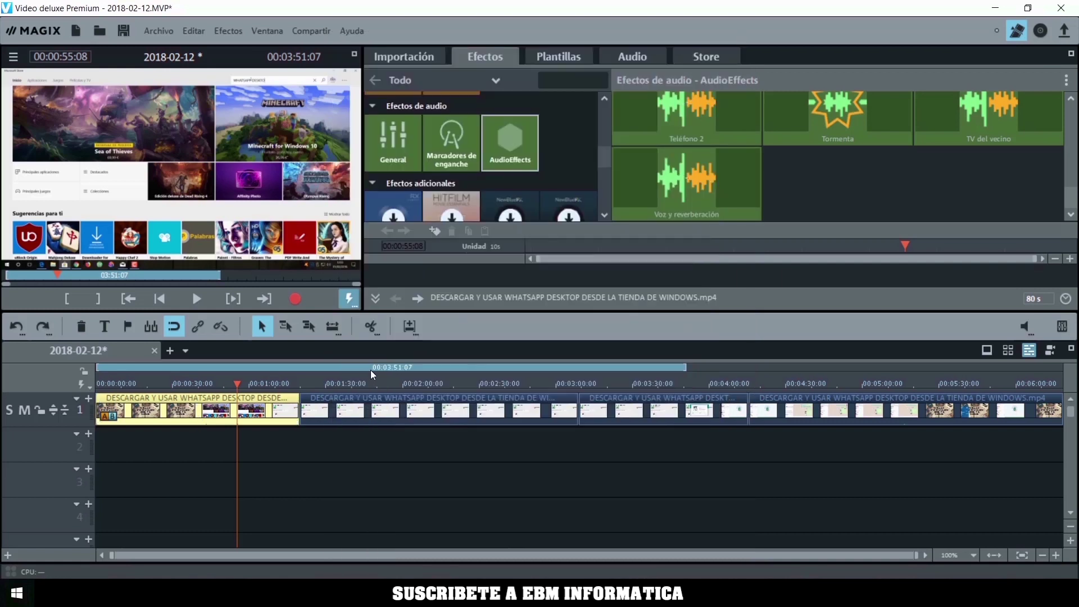
# Select the second clip, open the mixer and preview the sound from 00:01:34:25 while watching the level meters
pyautogui.click(337, 382)
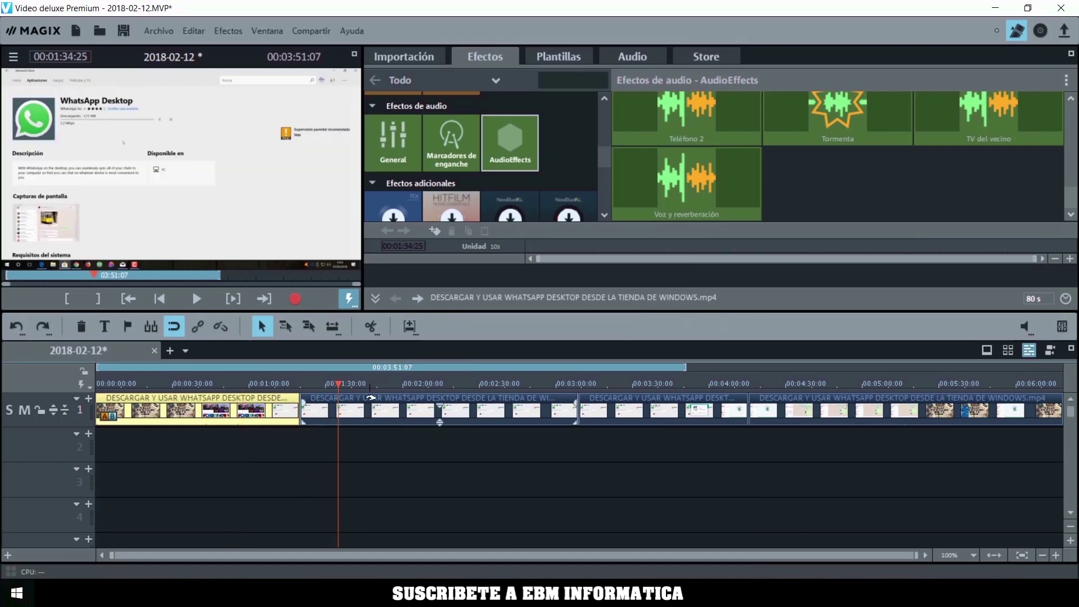
pyautogui.click(371, 397)
pyautogui.click(236, 28)
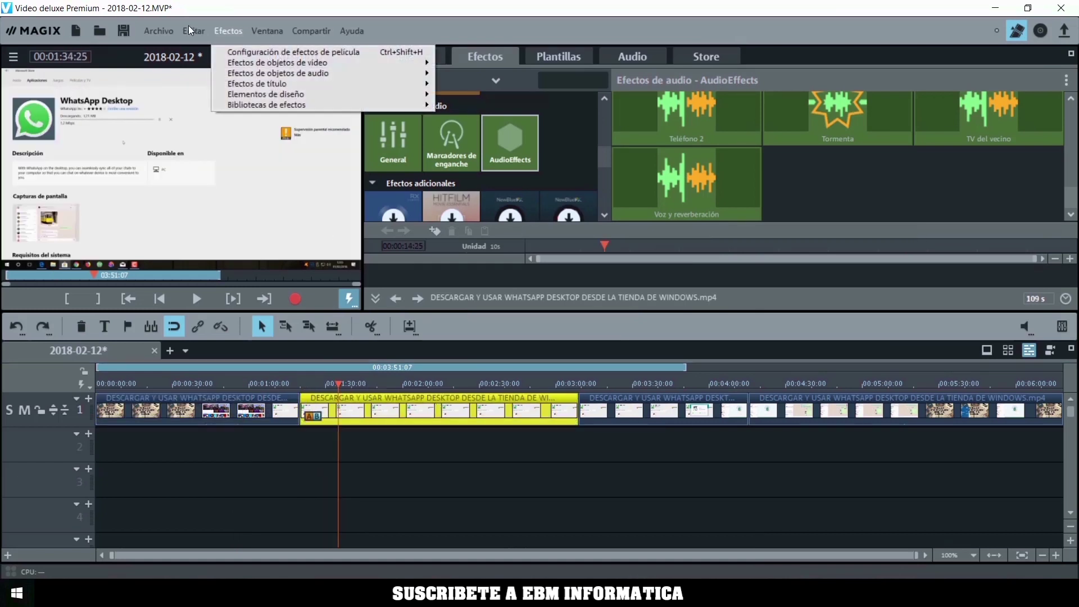
pyautogui.click(262, 25)
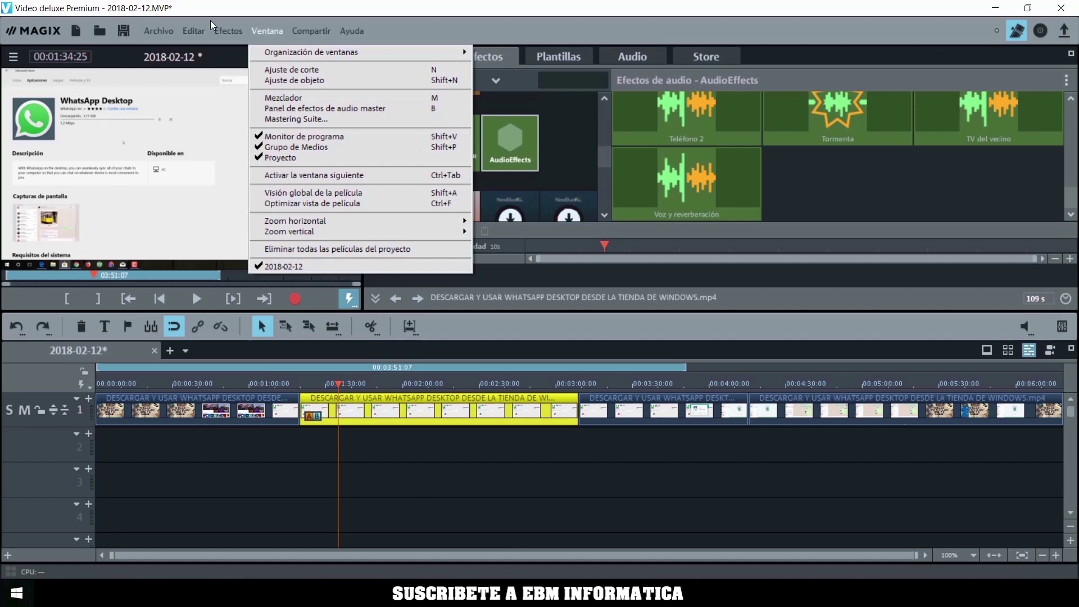
pyautogui.click(312, 97)
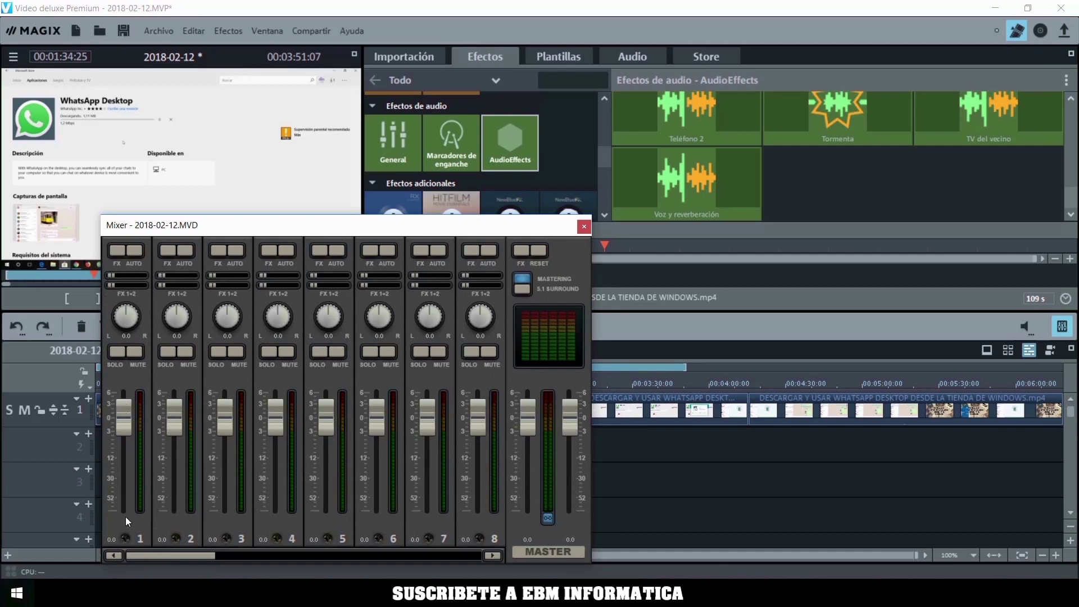
pyautogui.moveTo(325, 228); pyautogui.dragTo(484, 170)
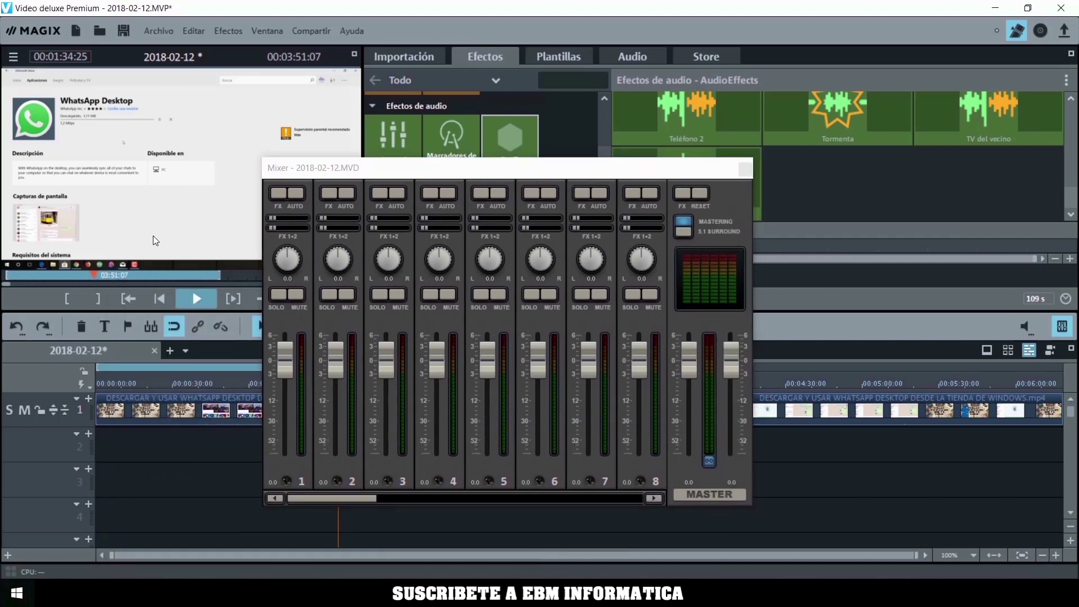
pyautogui.click(196, 298)
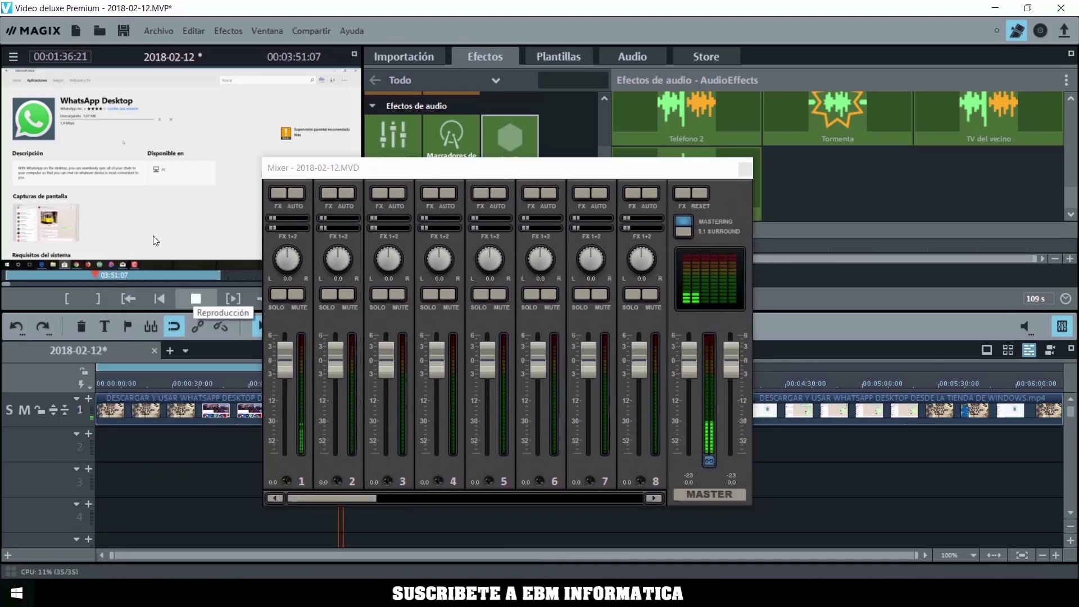
pyautogui.click(196, 298)
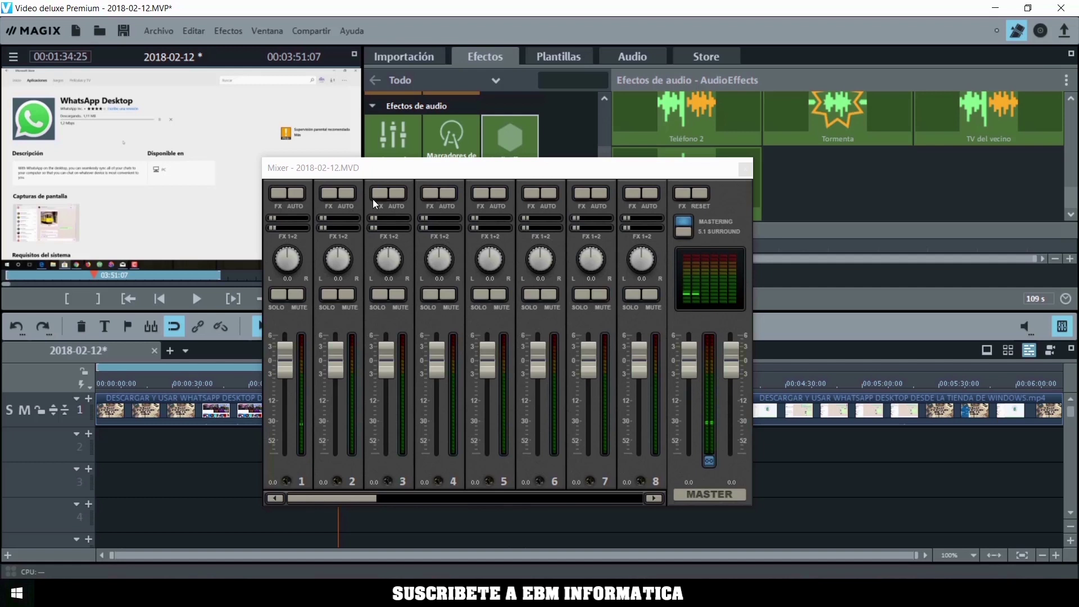
# Examine track 1's effects and try its solo and mute controls in the mixer, closing the mixer at the end
pyautogui.click(282, 194)
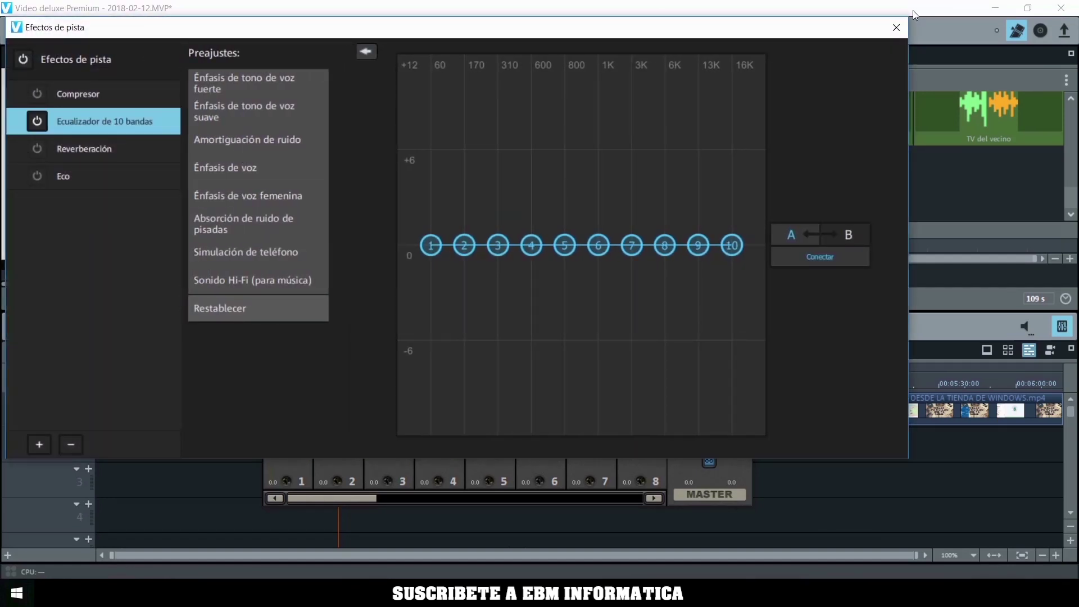
pyautogui.click(896, 22)
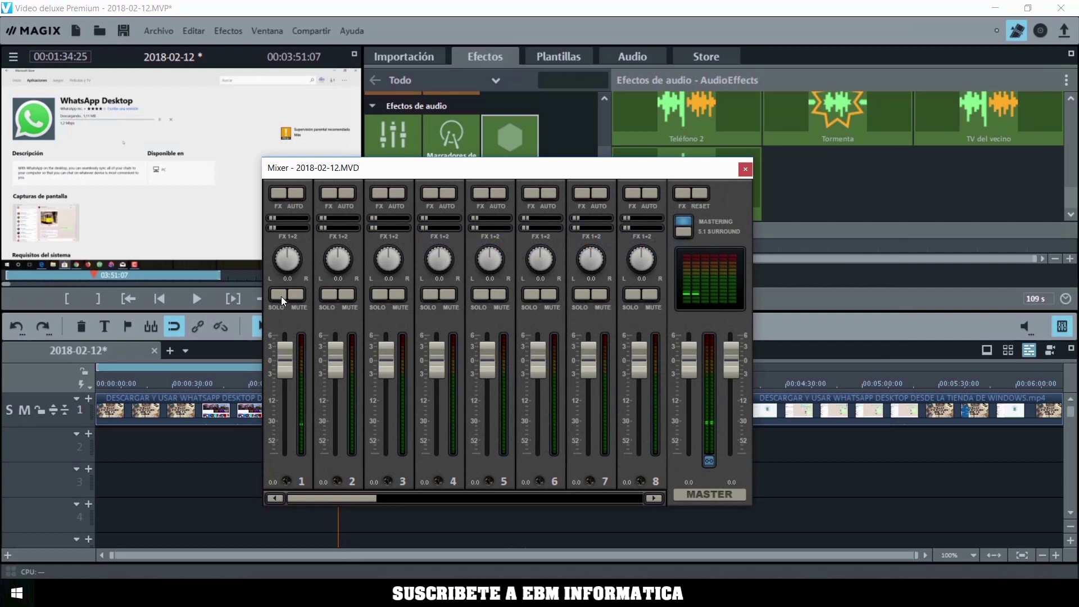
pyautogui.click(278, 294)
pyautogui.click(278, 295)
pyautogui.click(296, 295)
pyautogui.click(295, 295)
pyautogui.moveTo(405, 171); pyautogui.dragTo(392, 173)
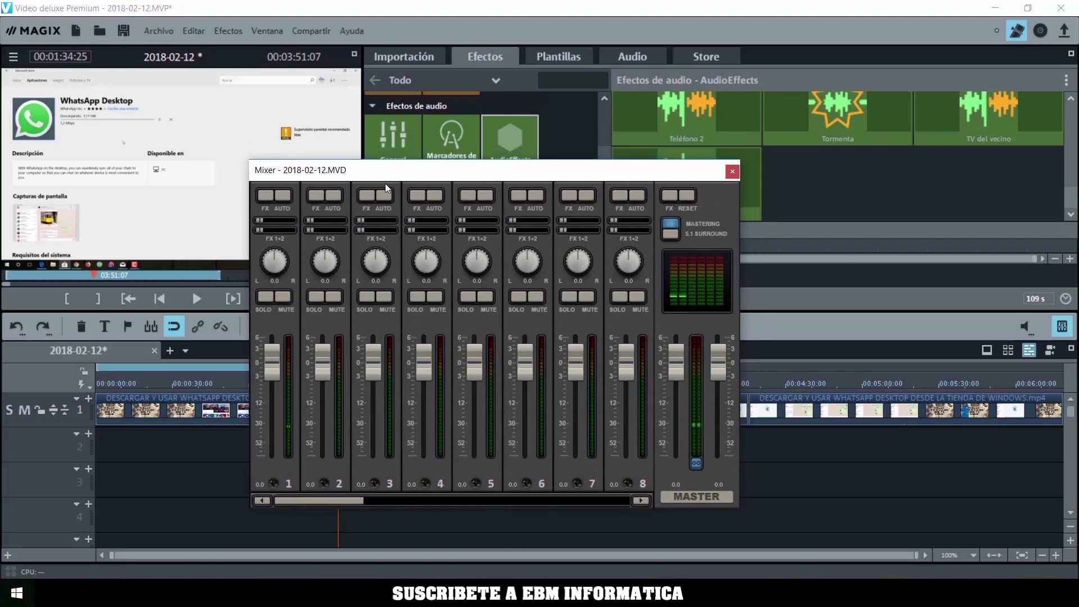
pyautogui.click(733, 172)
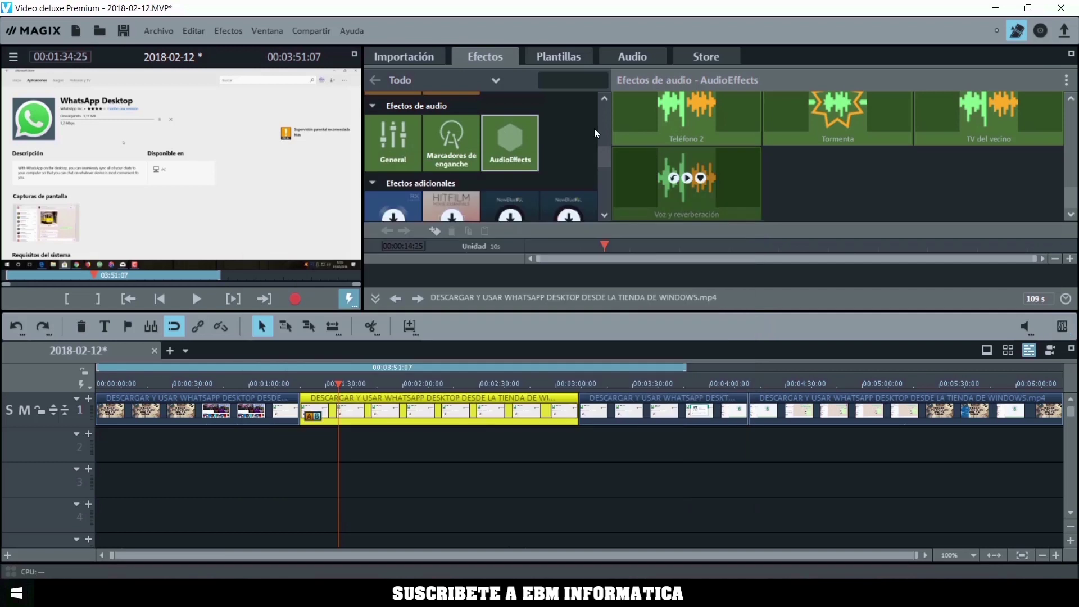
# Open the master audio effects panel and view its compressor, reverb and 10-band equalizer settings
pyautogui.click(219, 26)
pyautogui.moveTo(306, 72)
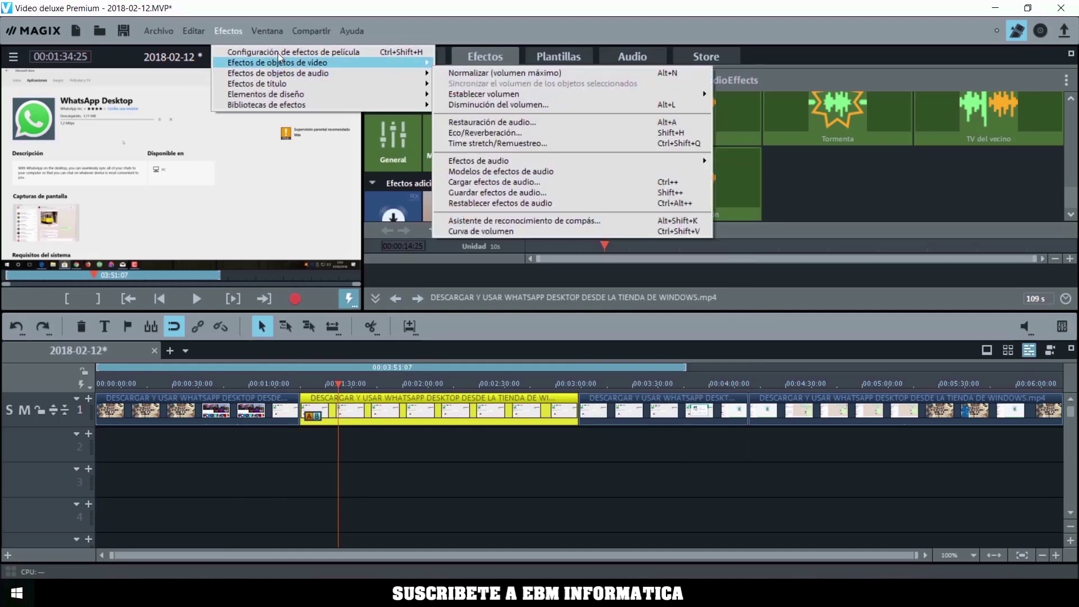
pyautogui.moveTo(258, 31)
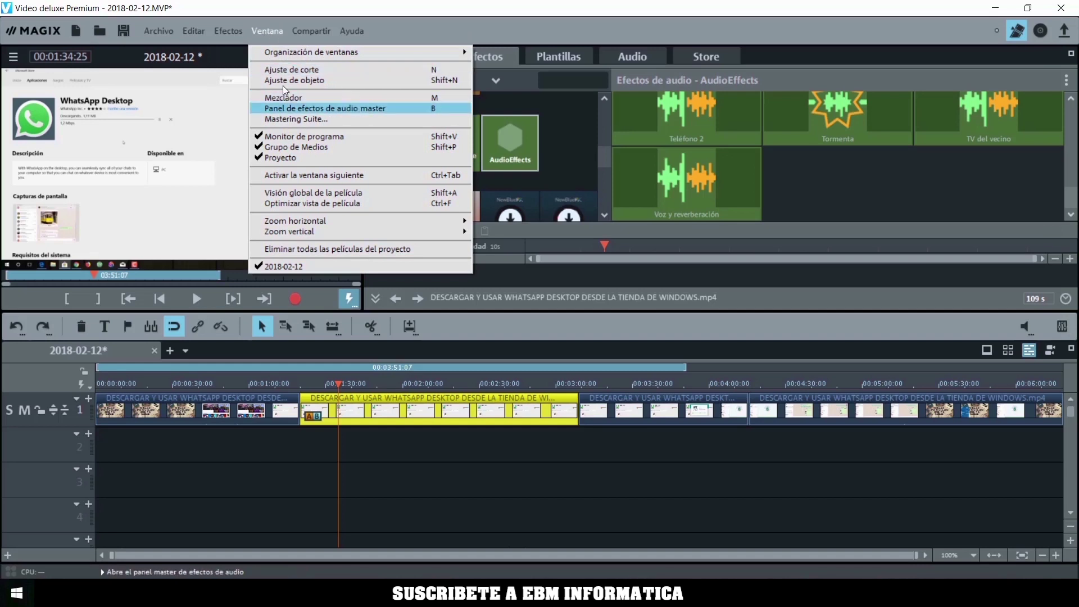
pyautogui.click(337, 108)
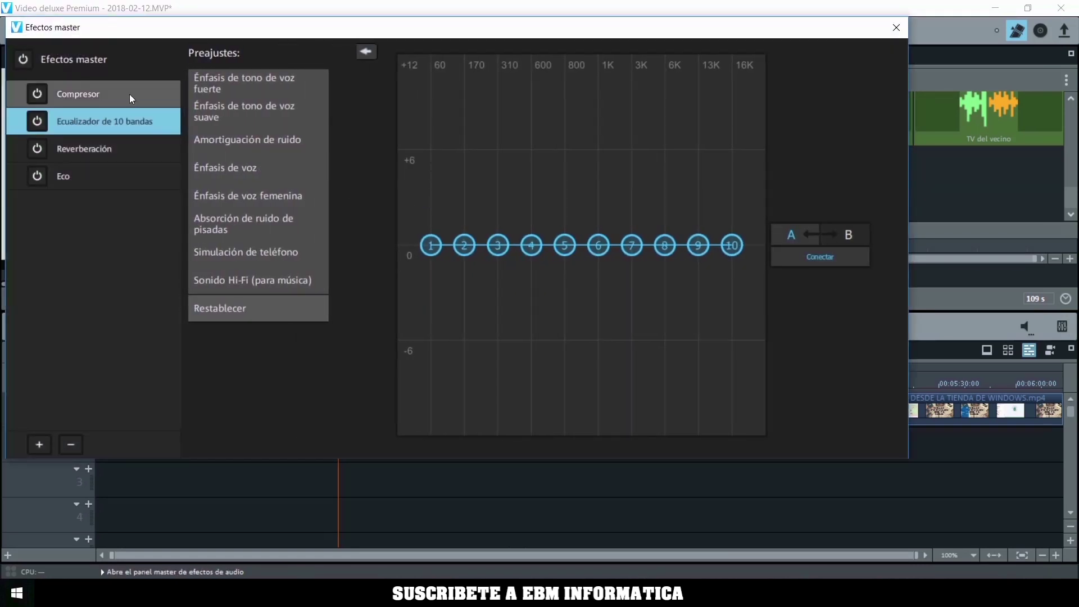
pyautogui.click(97, 95)
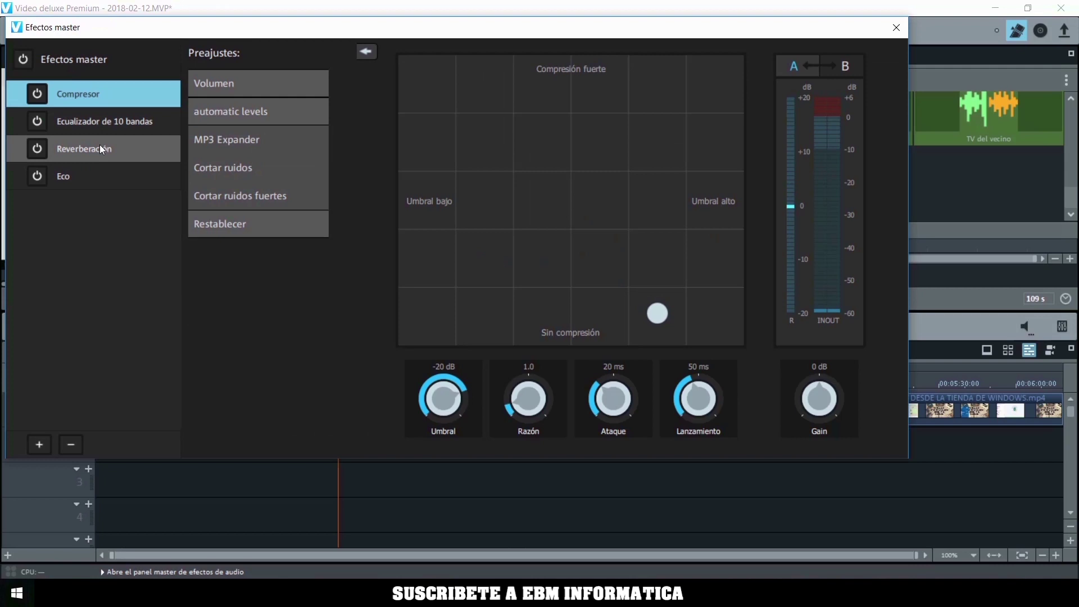
pyautogui.click(101, 142)
pyautogui.click(94, 123)
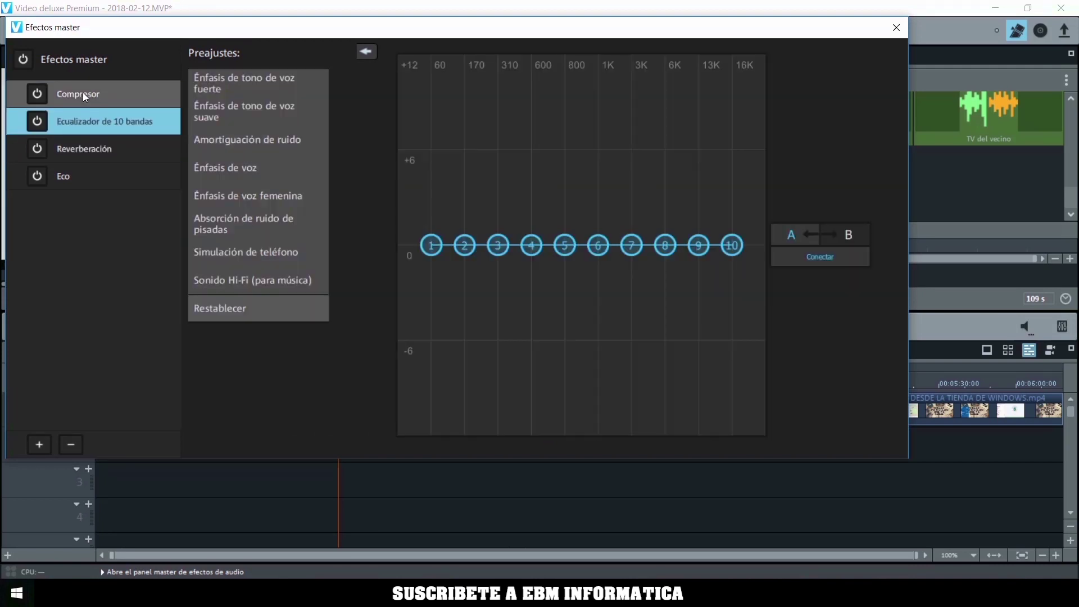
# Try several presets on the master 10-band equalizer, finish with Amortiguación de ruido, and preview the sound from 00:02:46:01
pyautogui.click(270, 196)
pyautogui.click(211, 251)
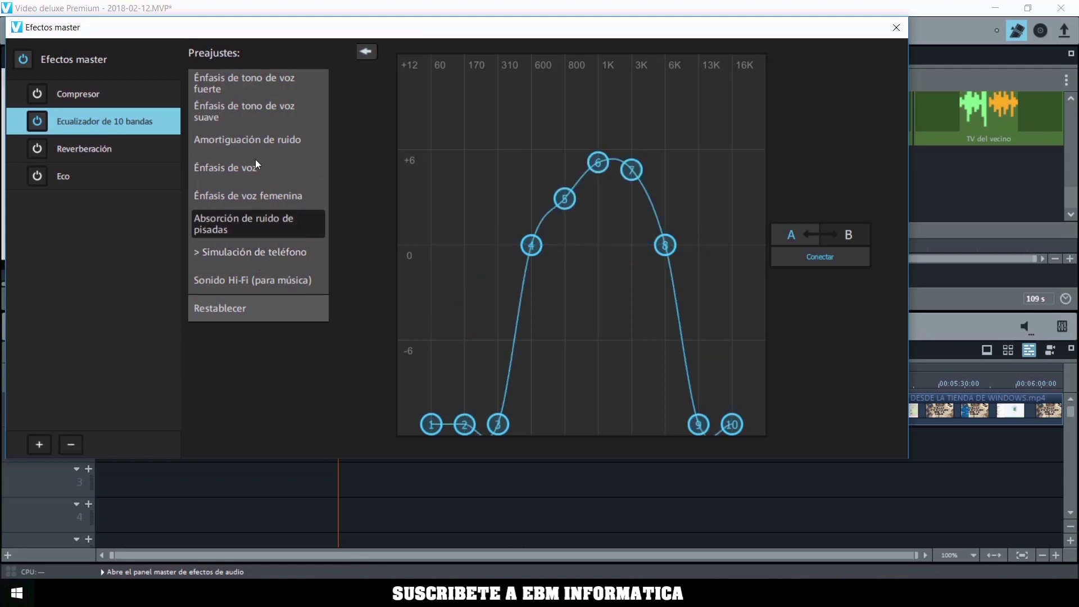
pyautogui.click(227, 139)
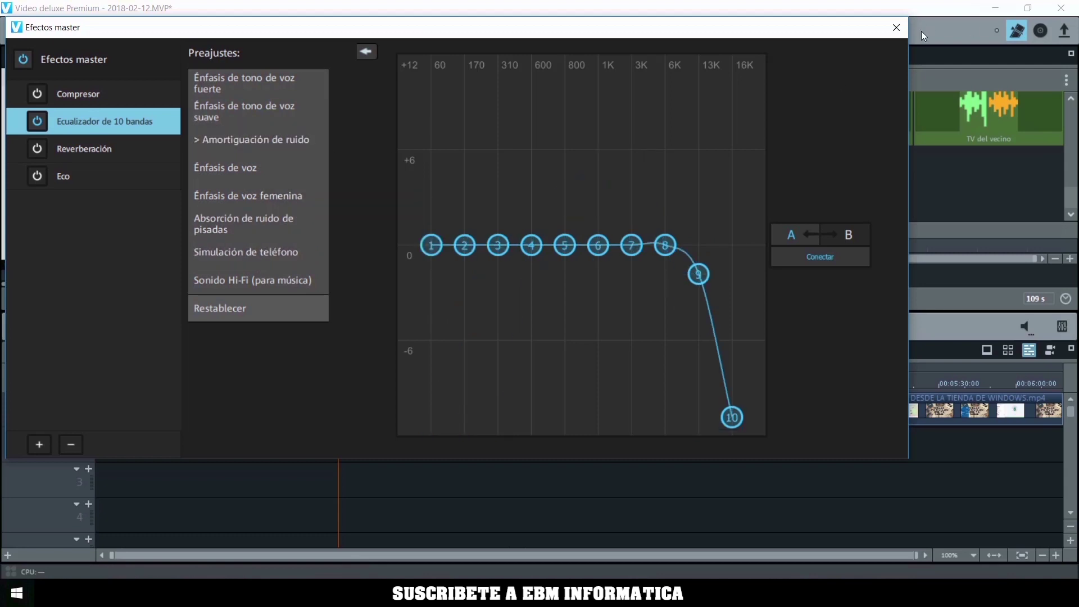
pyautogui.click(896, 27)
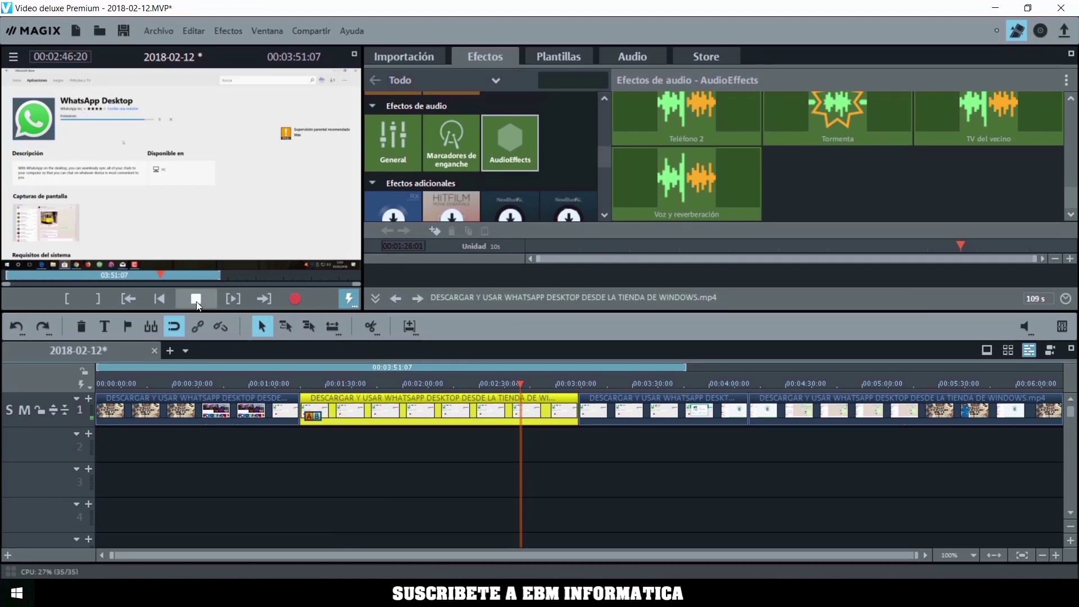
pyautogui.click(196, 298)
# Apply the Clásico automatic mastering style in the Mastering Suite and preview the sound from 00:02:46:01
pyautogui.click(228, 31)
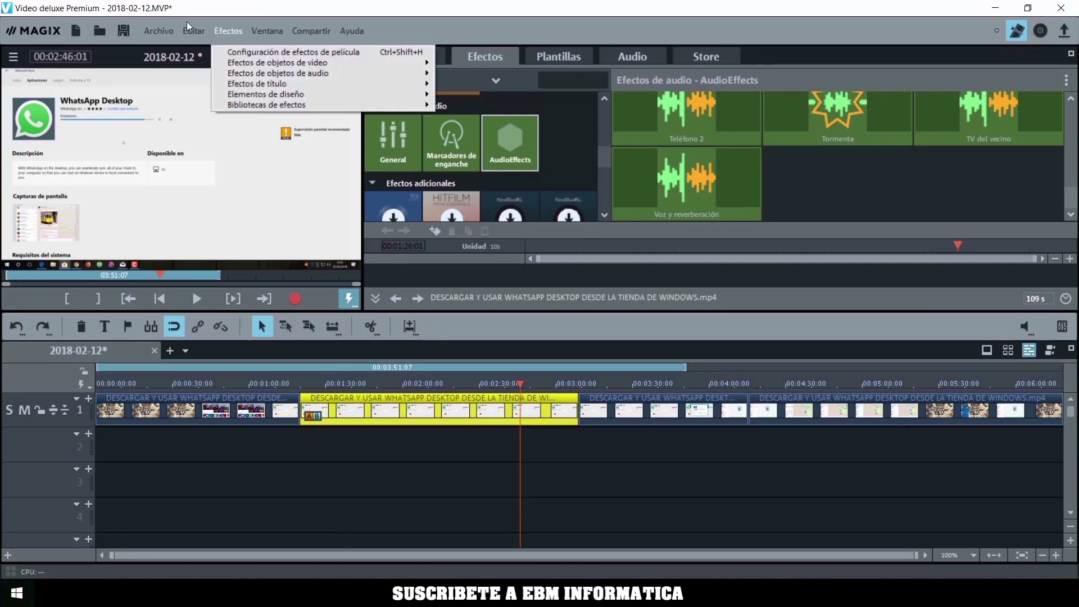
pyautogui.moveTo(279, 31)
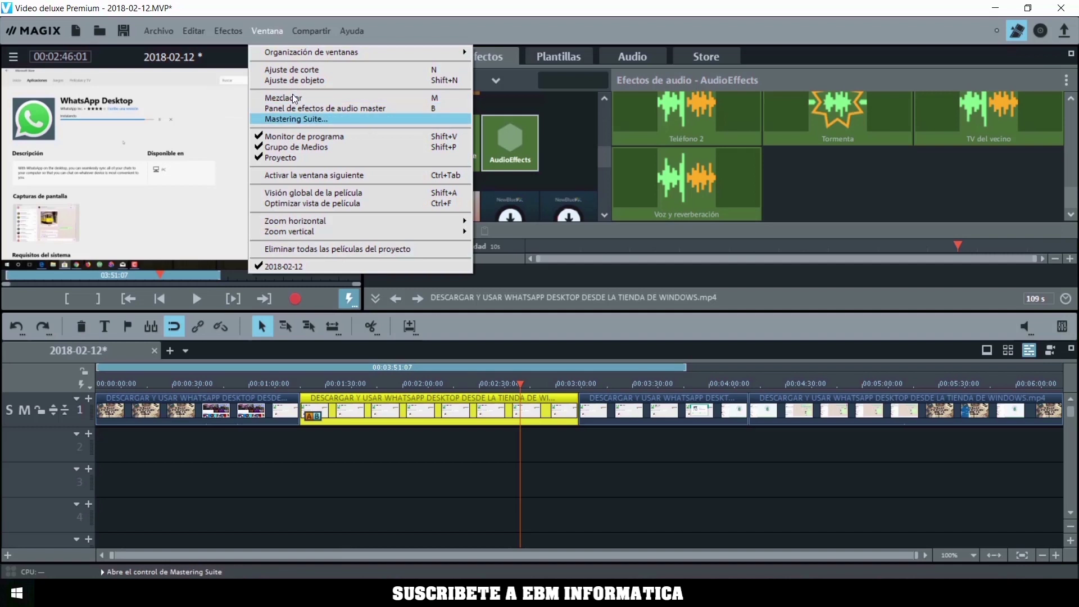
pyautogui.click(292, 119)
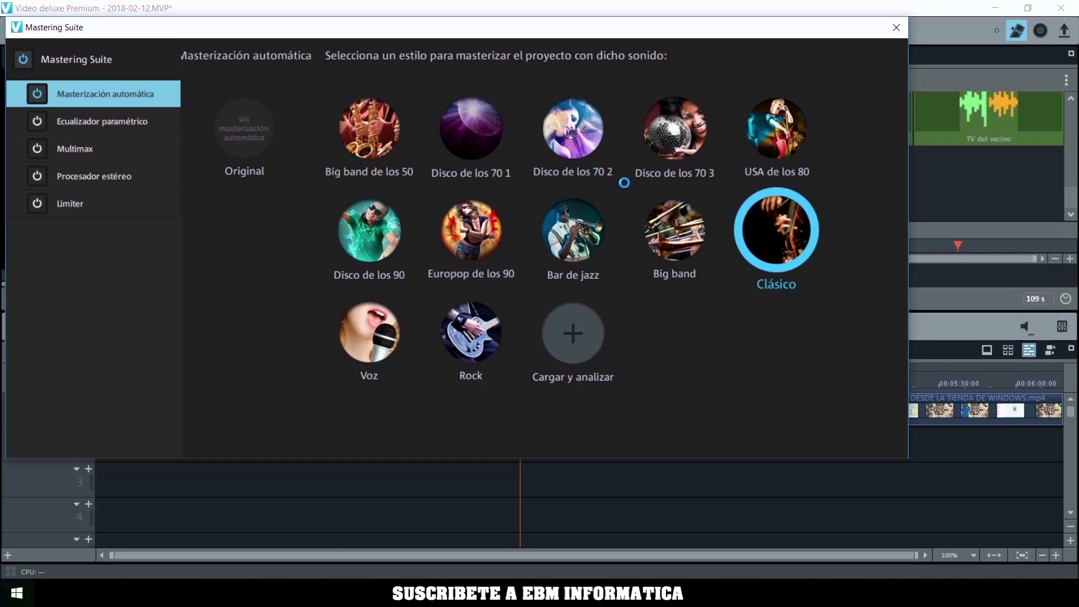
pyautogui.click(894, 29)
pyautogui.click(193, 299)
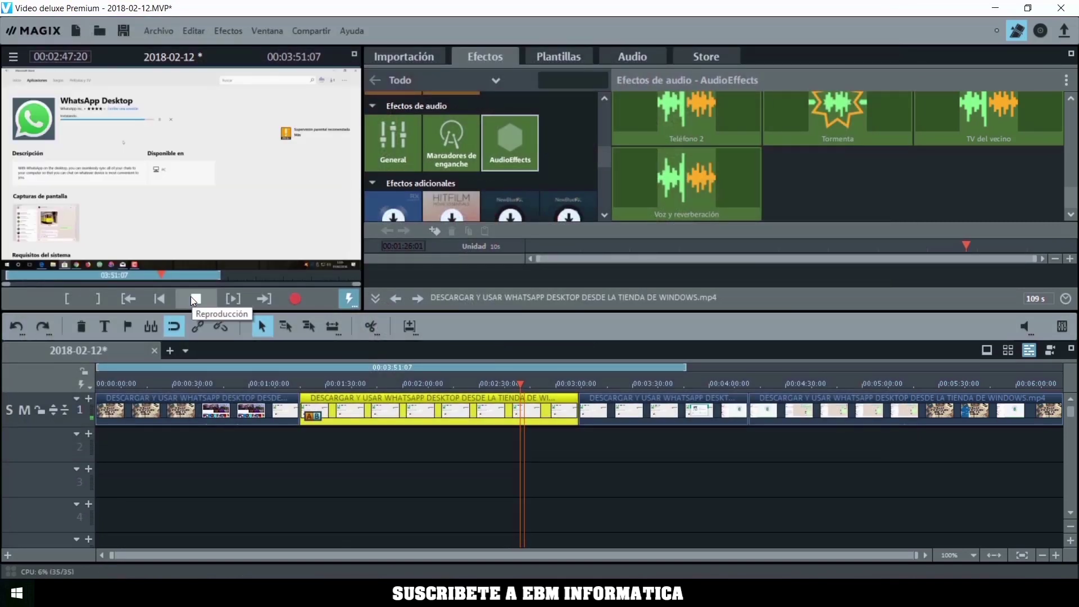
pyautogui.click(193, 298)
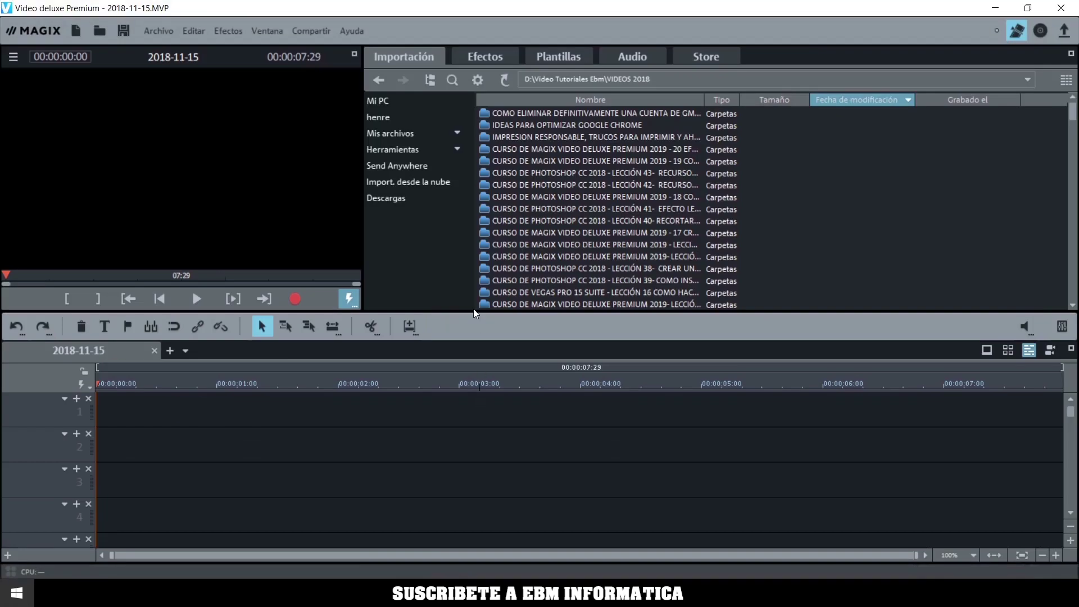
# Start a batch conversion with several movies (Varias películas) as the source and add THE ROOM WALKTROUGH.MVP
pyautogui.click(163, 34)
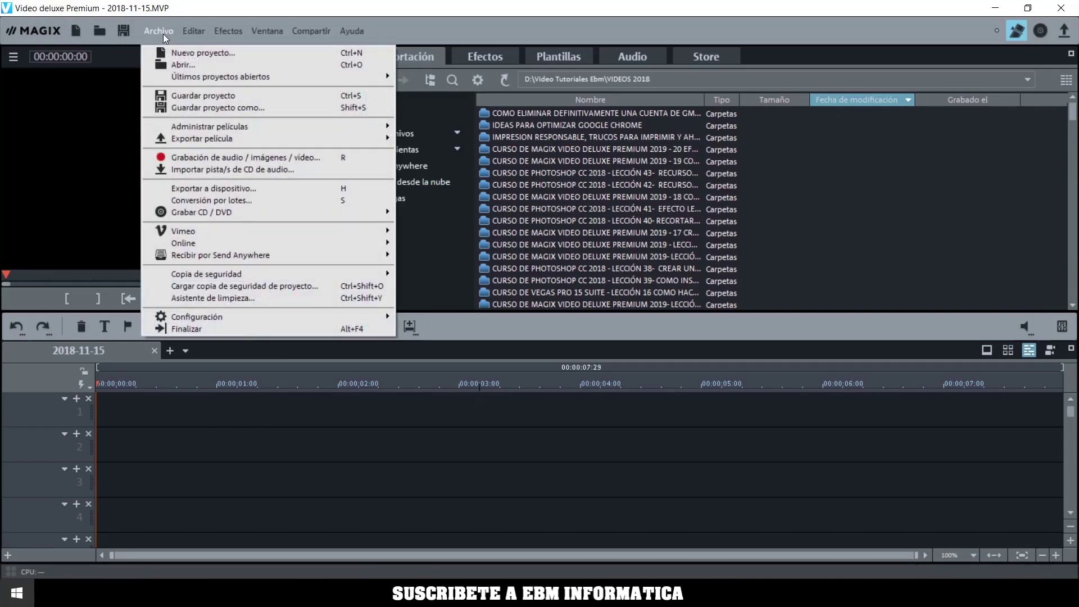
pyautogui.click(274, 200)
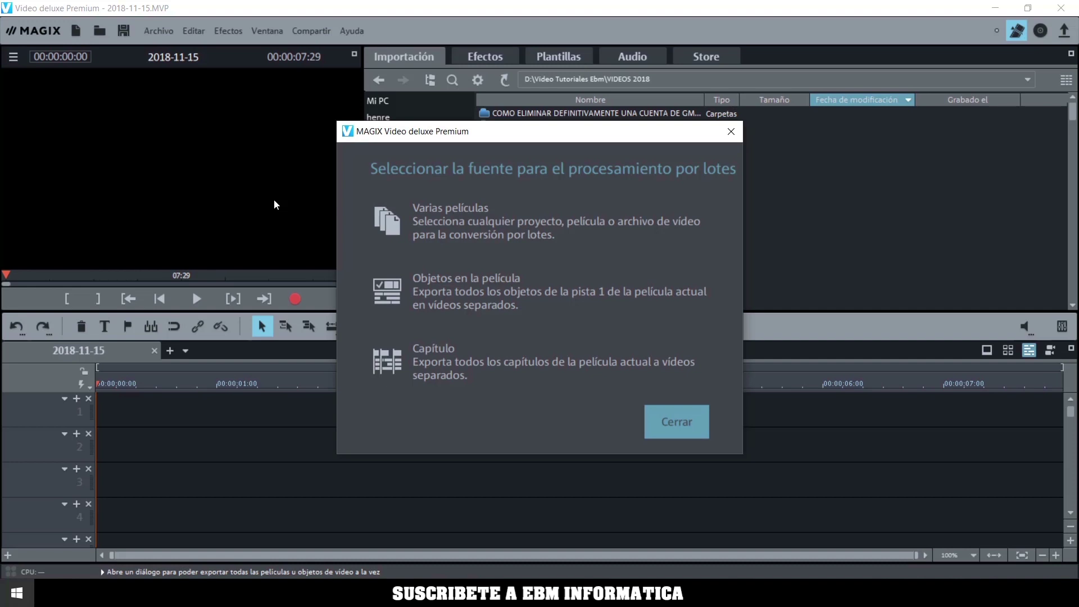
pyautogui.click(499, 224)
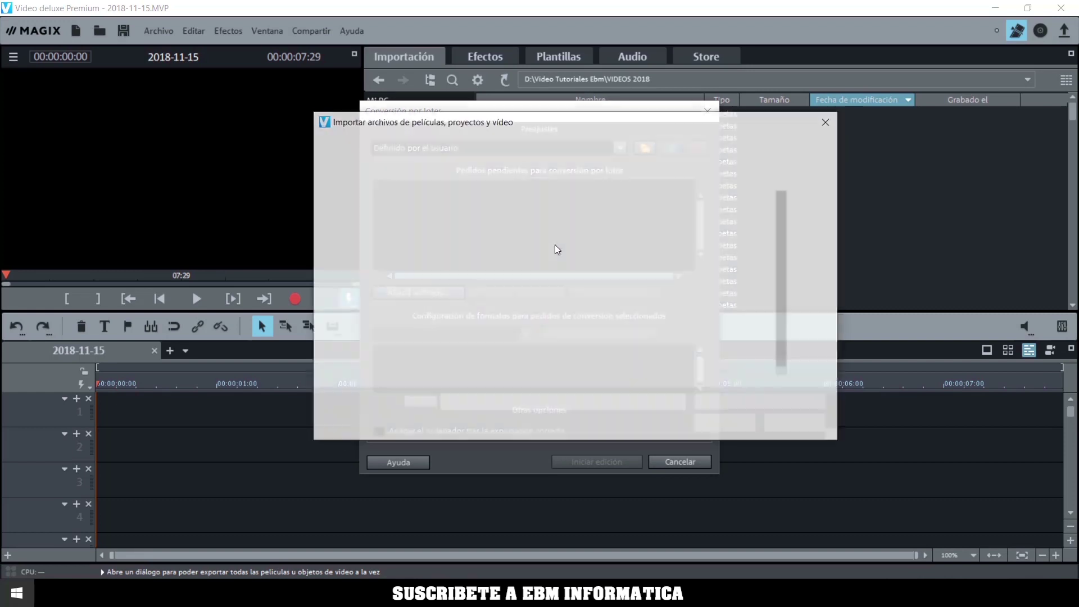
pyautogui.moveTo(414, 264); pyautogui.dragTo(414, 241)
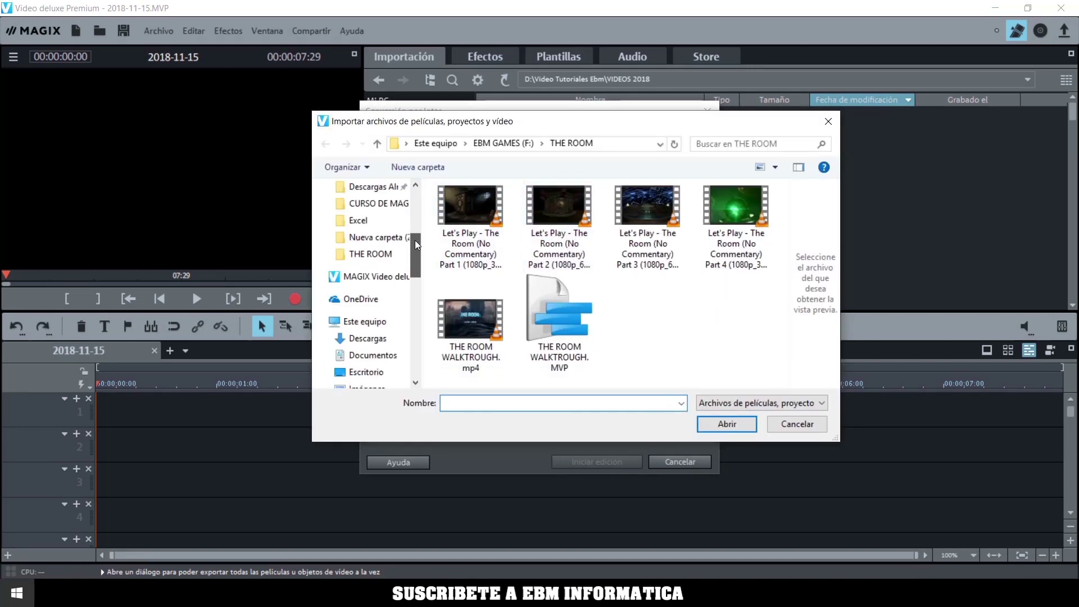
pyautogui.doubleClick(548, 309)
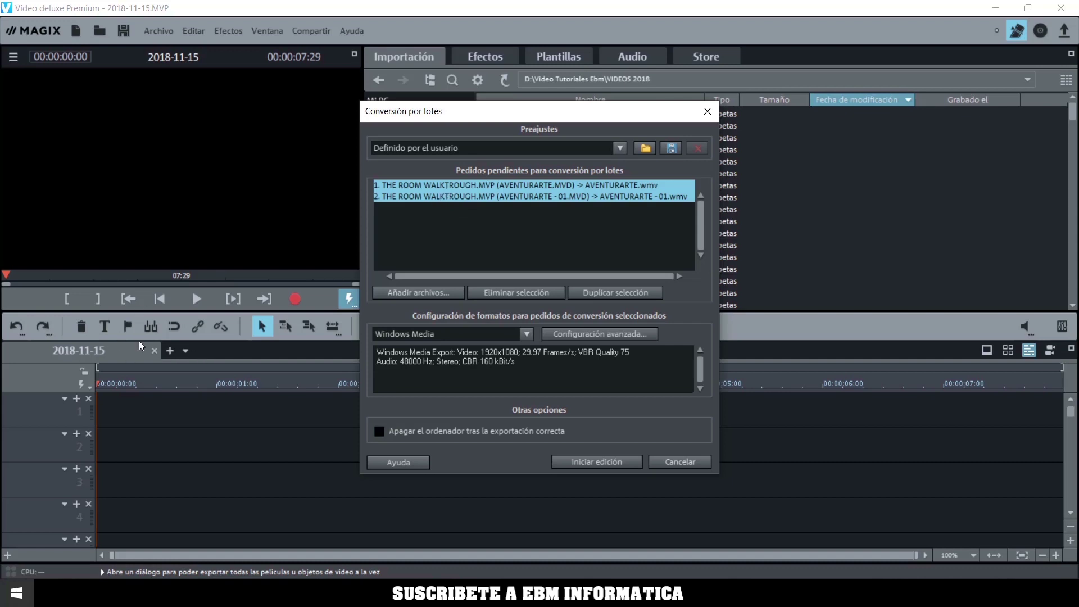
# Remove the second order, AVENTURARTE - 01, from the batch conversion list
pyautogui.click(460, 196)
pyautogui.click(523, 294)
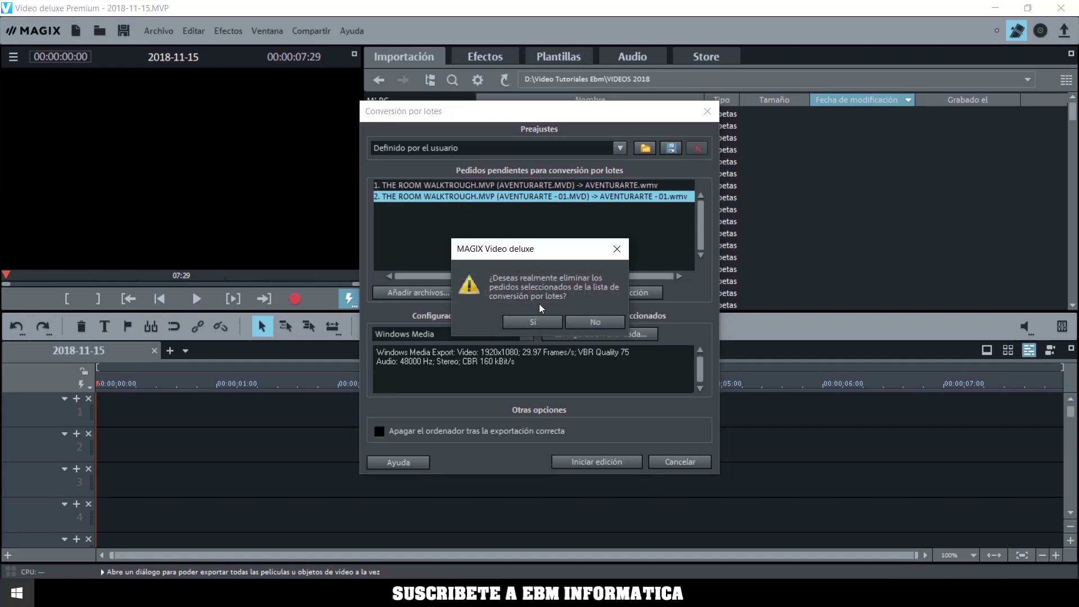
pyautogui.click(548, 321)
# Add the THE LAST EXPRESS.MVP project from the THE LAST EXPRESS folder on drive F: to the batch conversion list
pyautogui.click(432, 292)
pyautogui.click(374, 144)
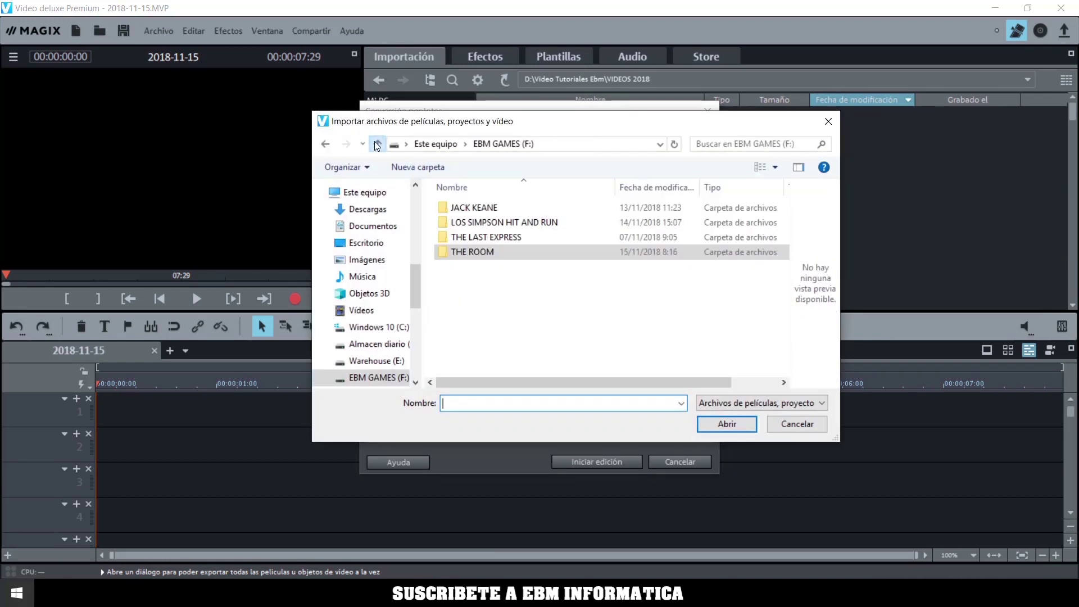
pyautogui.doubleClick(498, 237)
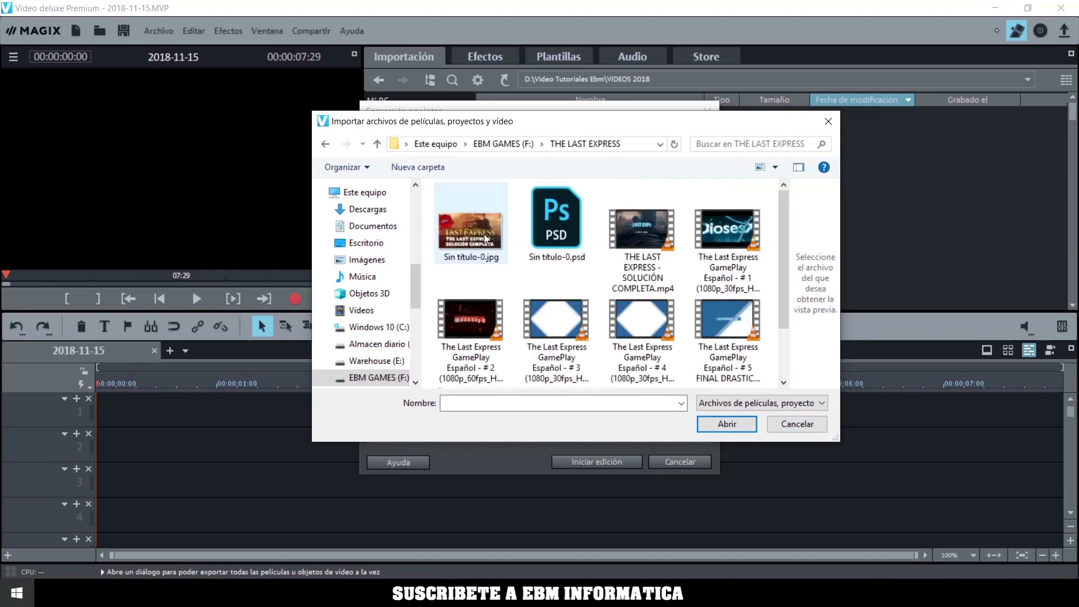
pyautogui.scroll(-2, 641, 258)
pyautogui.doubleClick(468, 324)
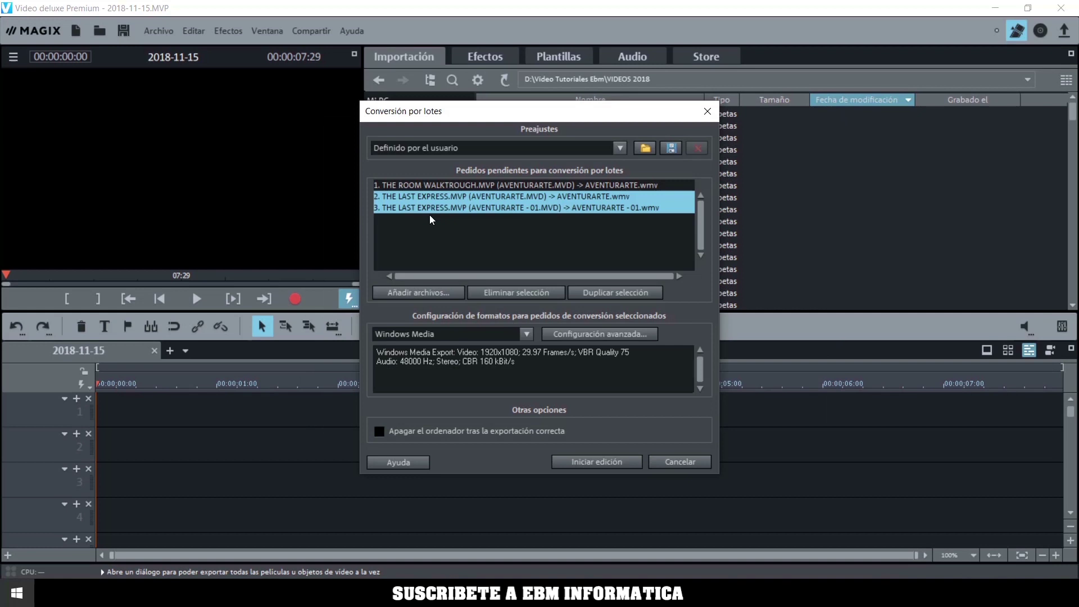
# Remove the AVENTURARTE - 01 order of THE LAST EXPRESS from the batch conversion list
pyautogui.click(462, 207)
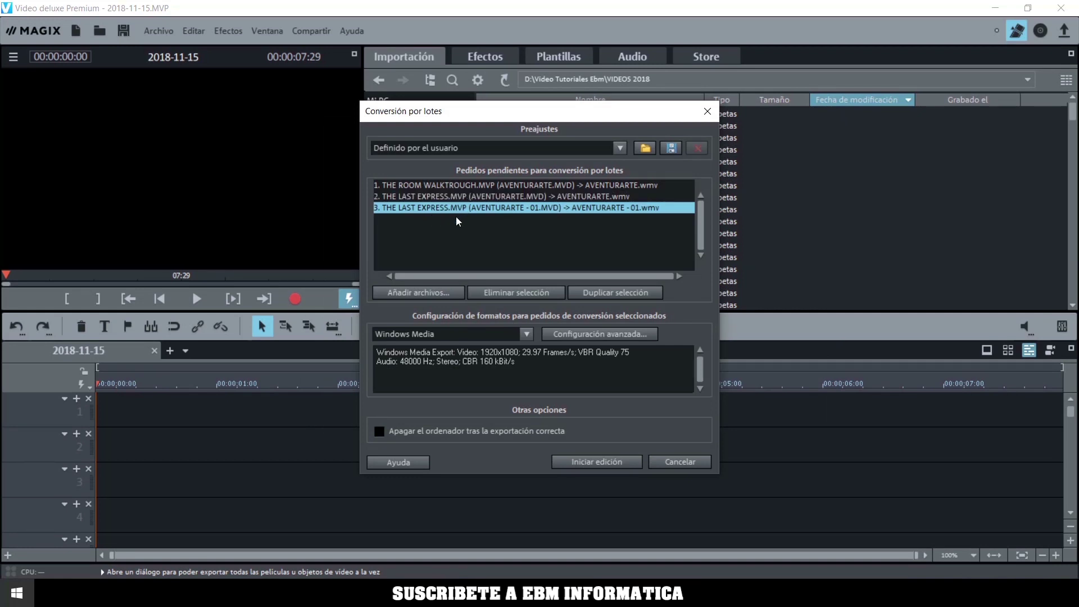
pyautogui.click(506, 291)
pyautogui.click(528, 320)
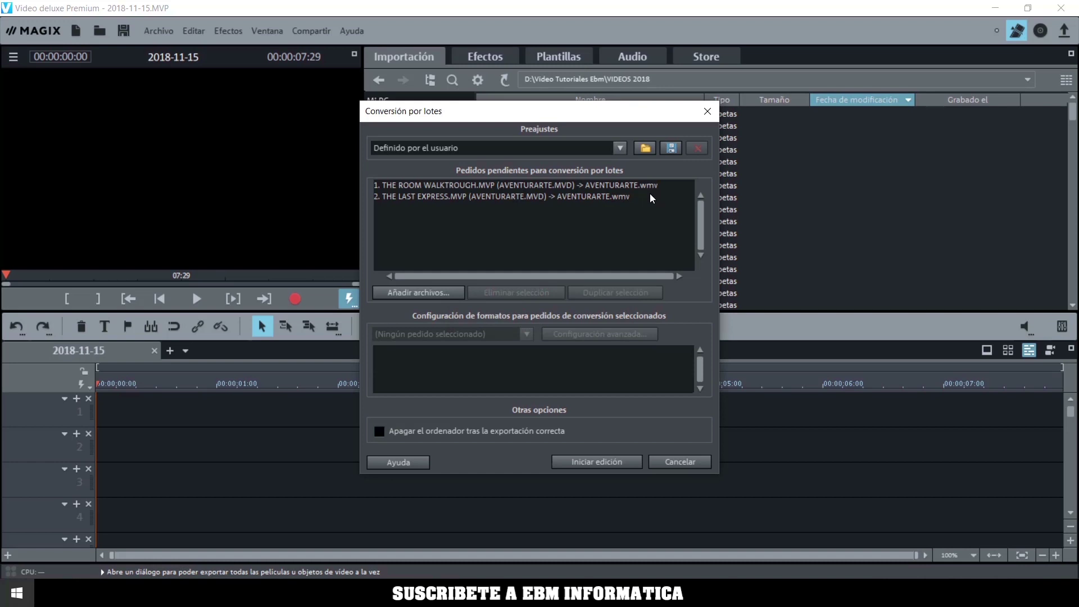
# Set the export format of both pending orders, THE ROOM WALKTROUGH and THE LAST EXPRESS, to MPEG-4
pyautogui.click(424, 187)
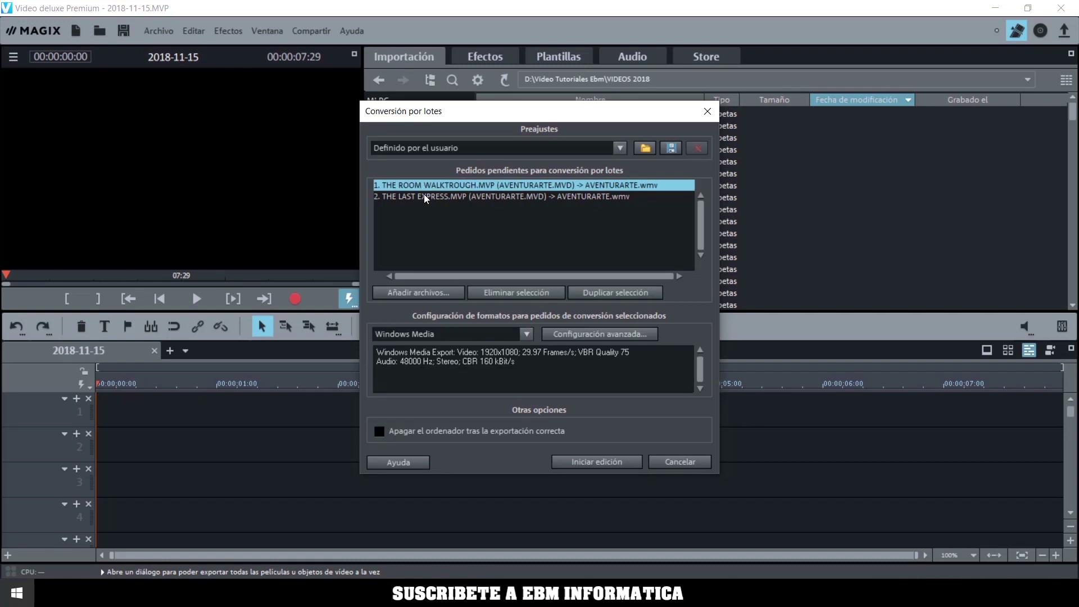
pyautogui.keyDown('shift'); pyautogui.click(423, 197); pyautogui.keyUp('shift')
pyautogui.click(527, 335)
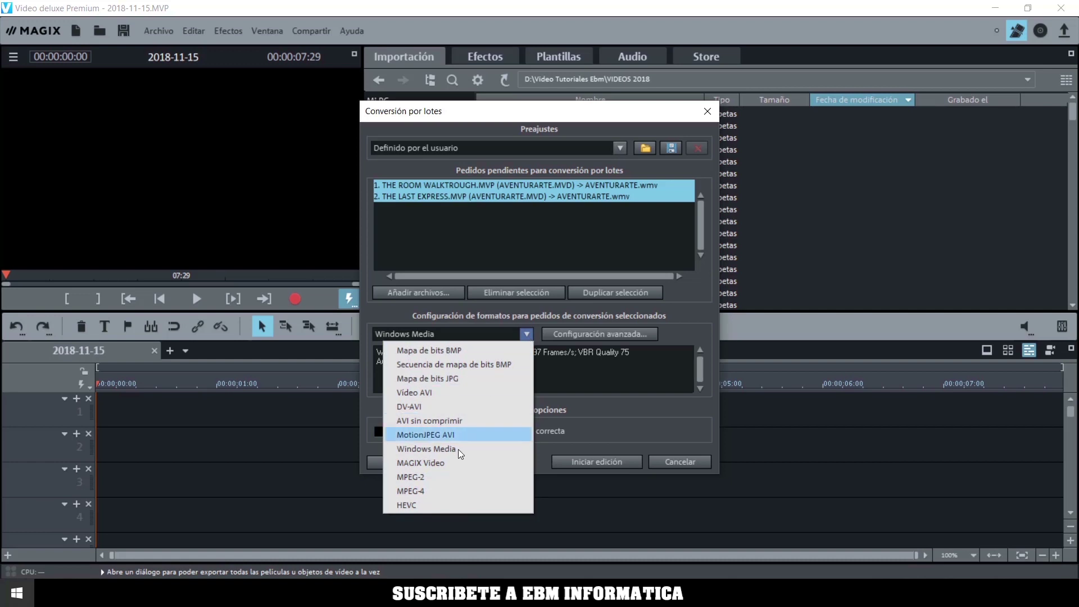
pyautogui.click(450, 491)
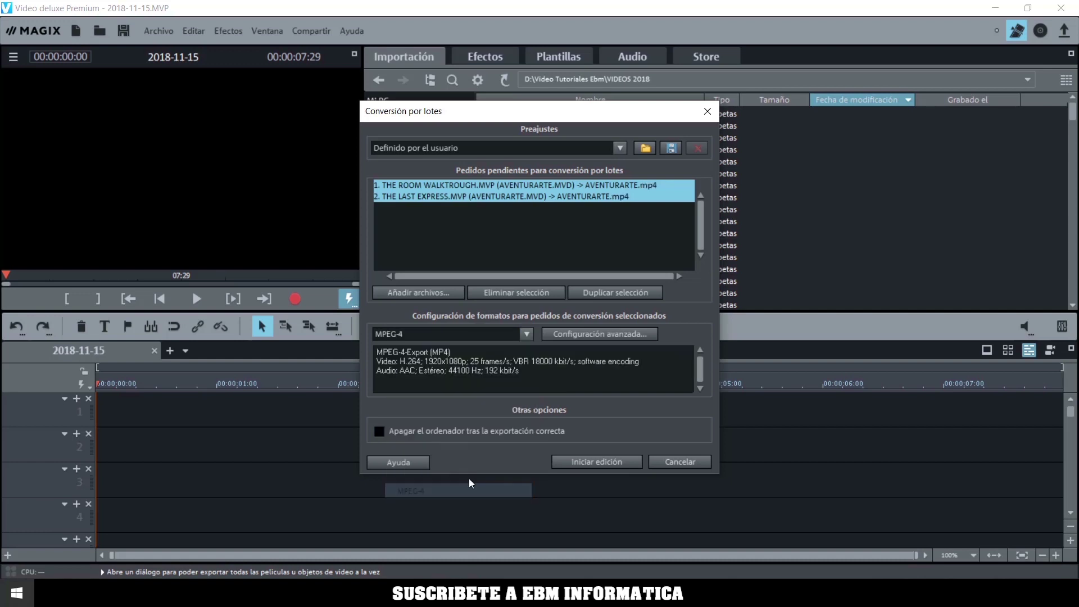
# Review the advanced MPEG-4 export settings of each of the two orders and accept them as they are
pyautogui.click(531, 184)
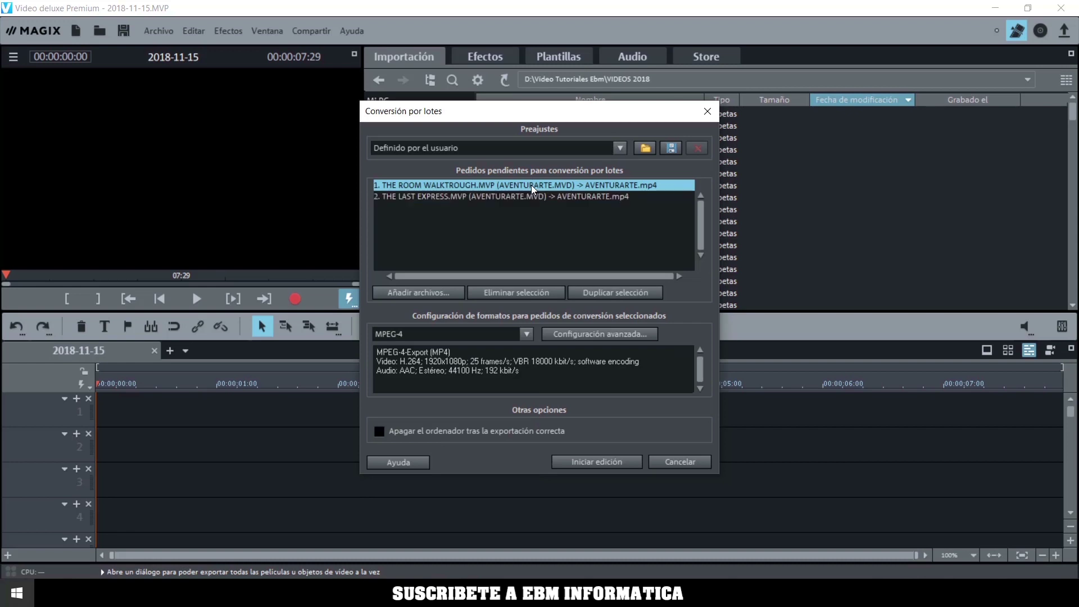
pyautogui.click(604, 336)
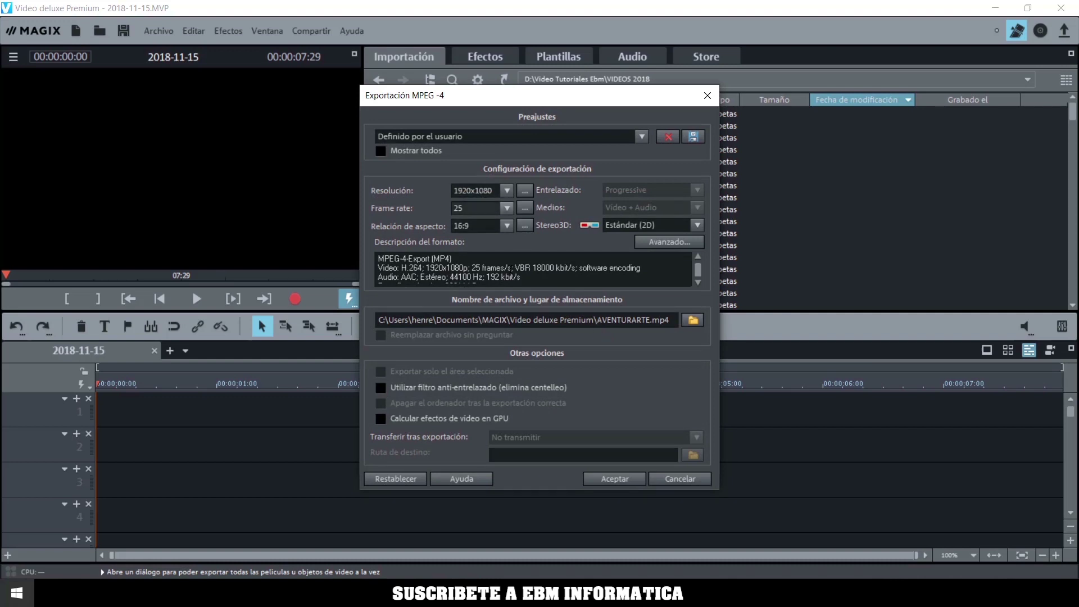
pyautogui.click(623, 480)
pyautogui.click(508, 196)
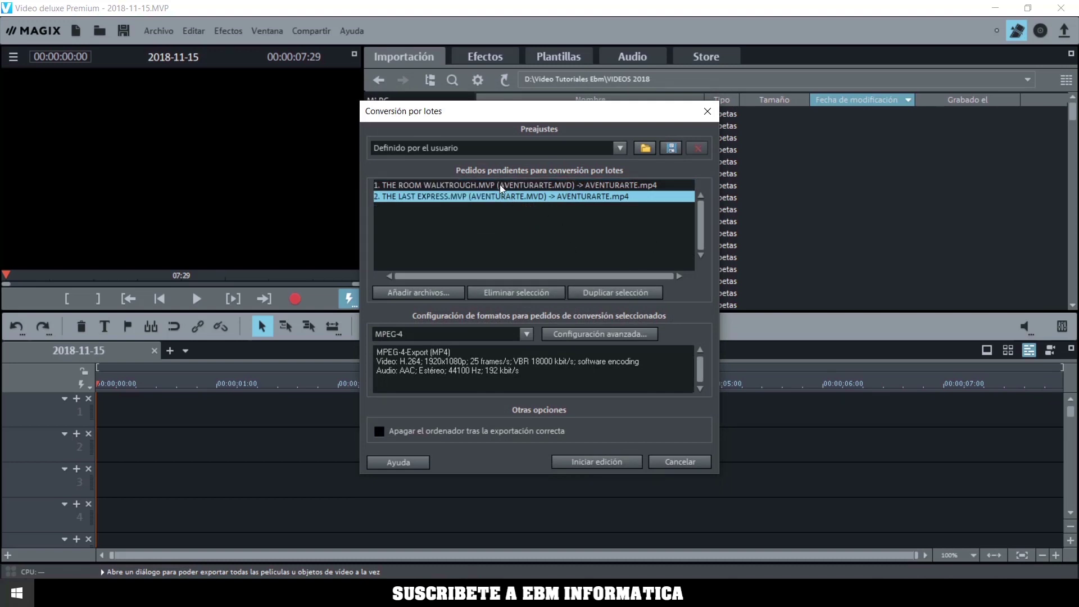
pyautogui.click(602, 337)
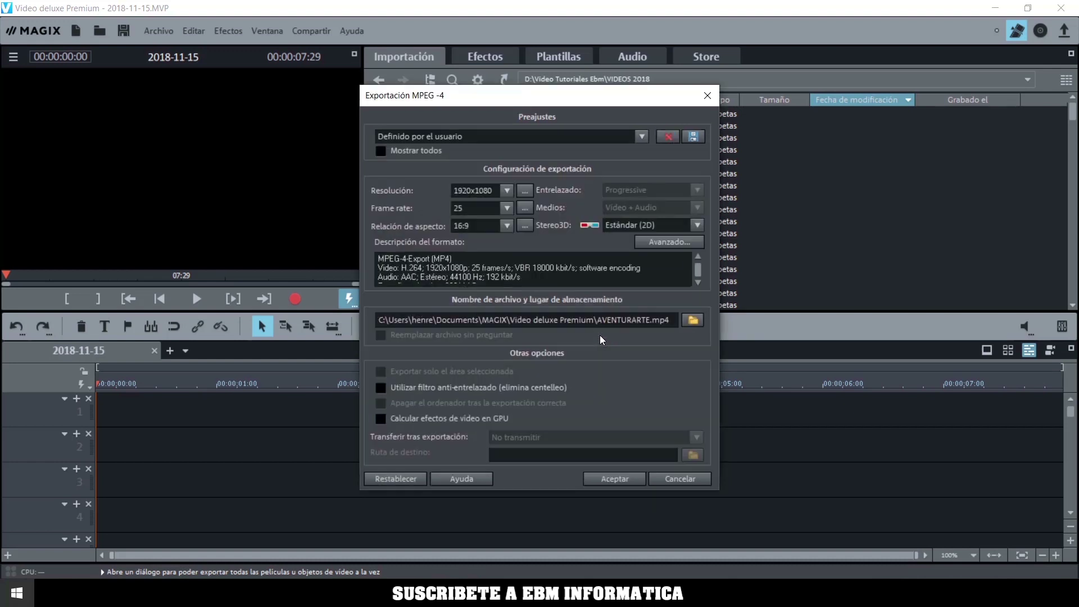
pyautogui.click(614, 478)
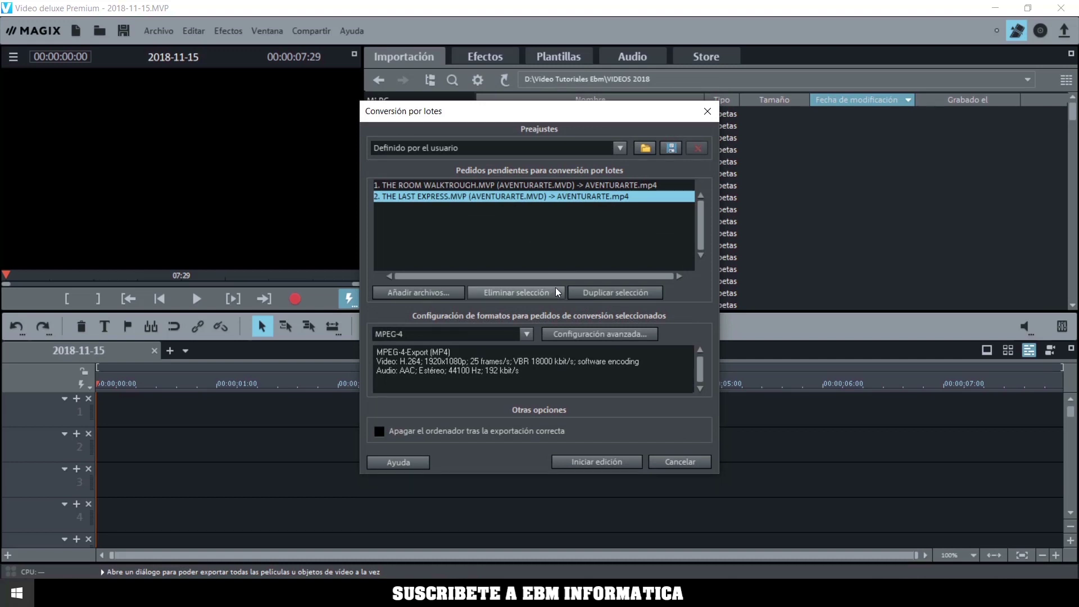
# Check the output file name and storage location of the THE ROOM WALKTROUGH order, leaving its advanced settings without changes
pyautogui.click(538, 184)
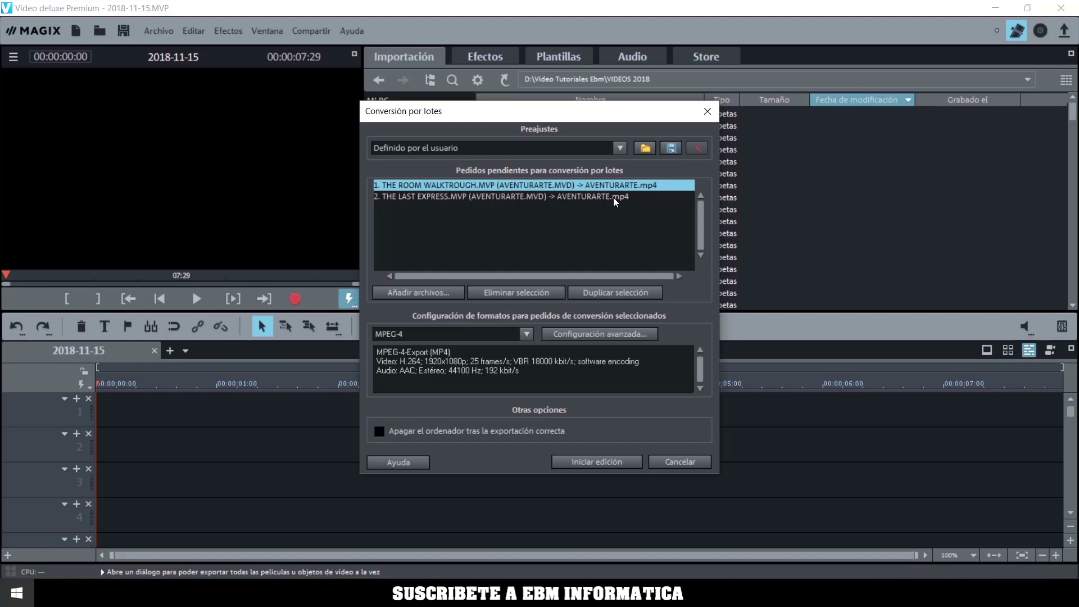
pyautogui.click(599, 195)
pyautogui.click(599, 185)
pyautogui.click(608, 334)
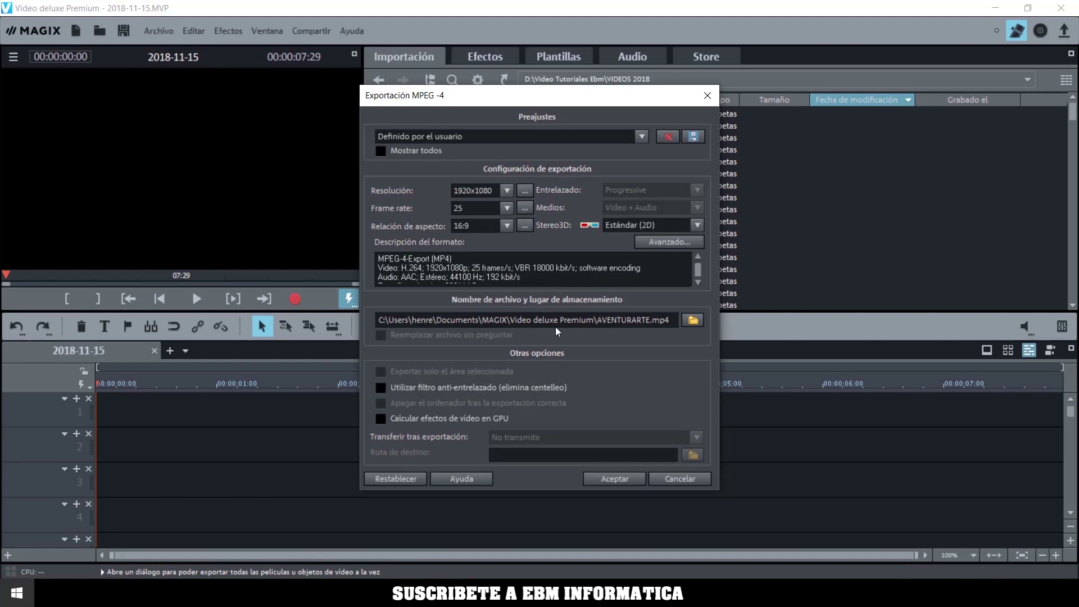
pyautogui.click(675, 480)
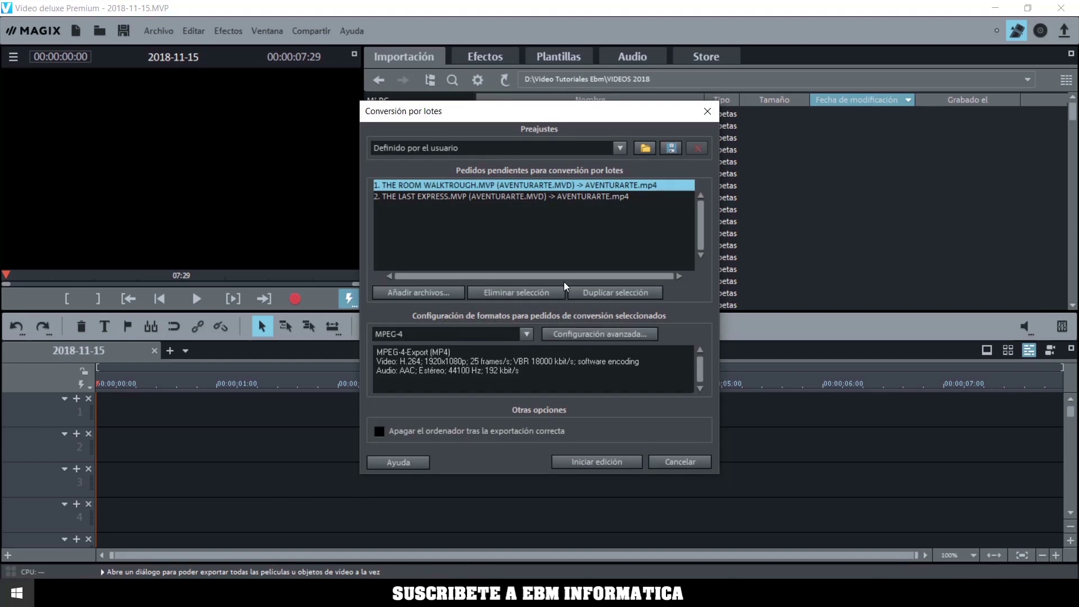
# Start the batch conversion of the two orders, cancel the running export and dismiss the results report
pyautogui.click(593, 461)
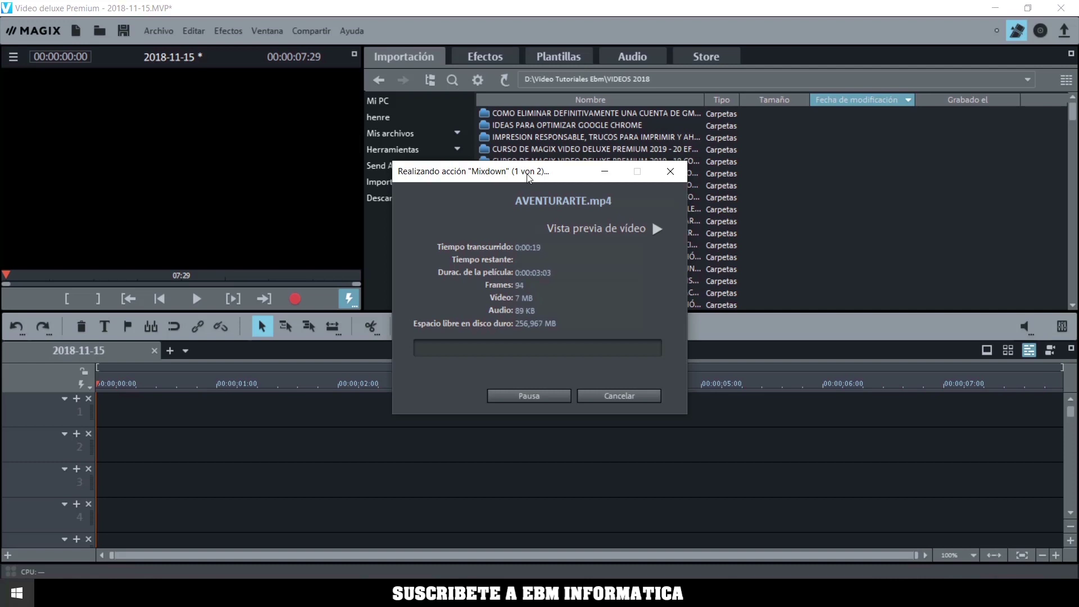
pyautogui.click(614, 394)
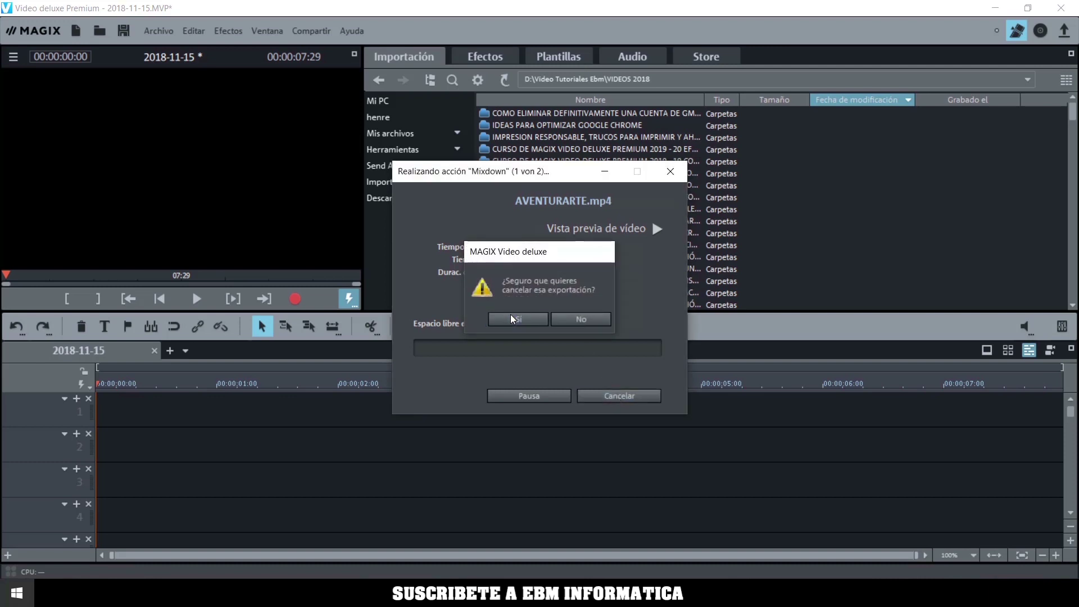
pyautogui.click(511, 317)
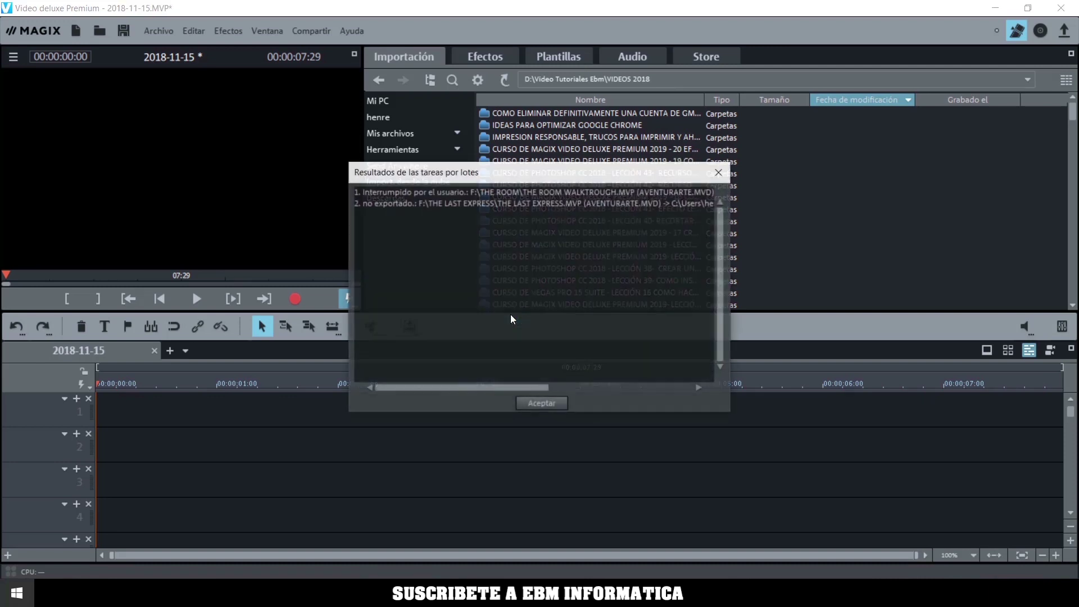
pyautogui.click(542, 404)
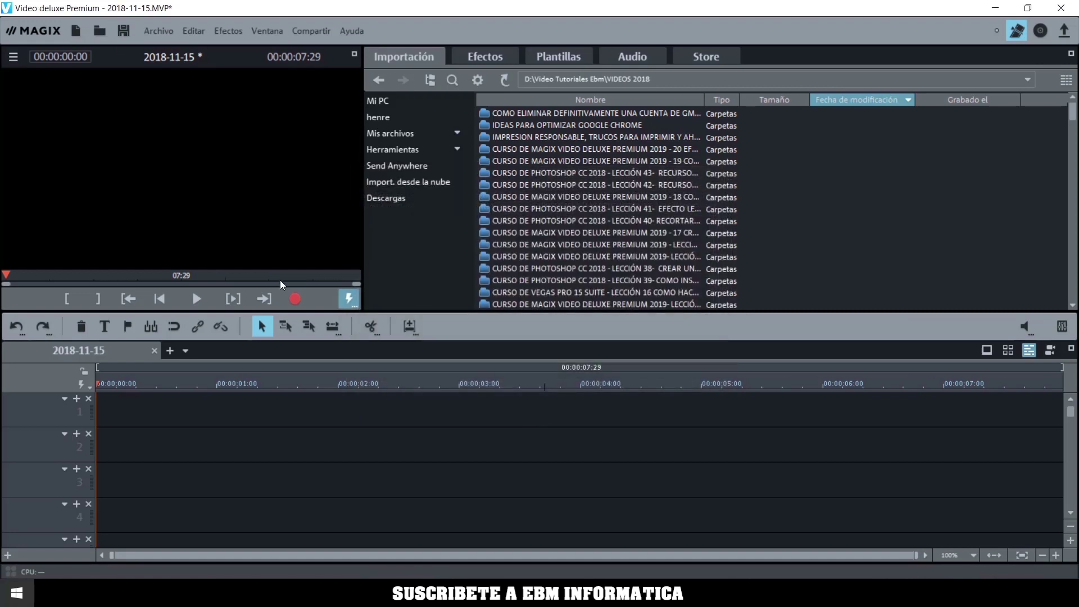
pyautogui.click(159, 30)
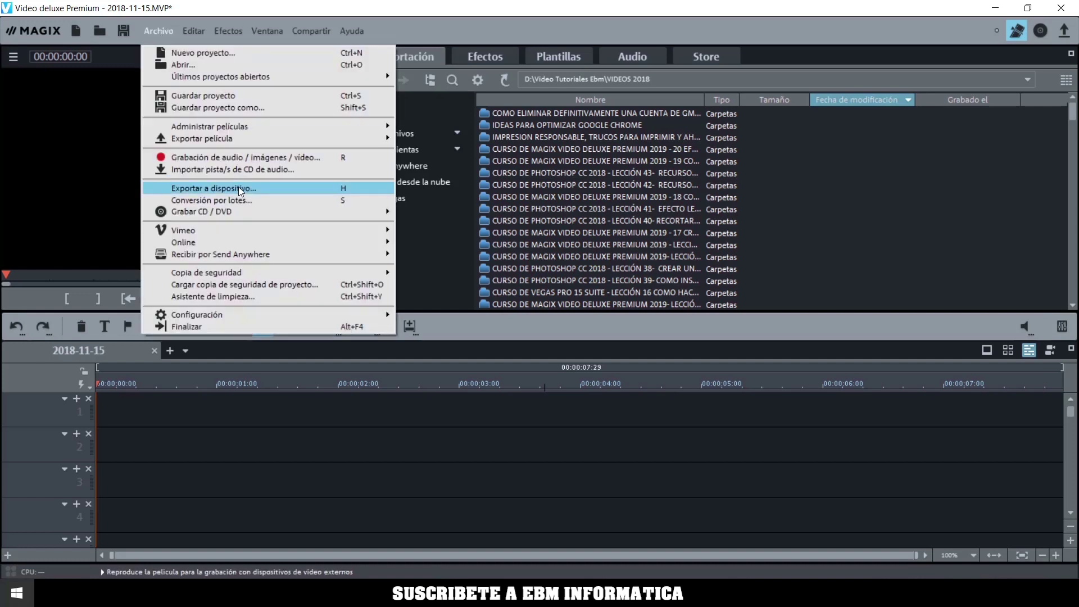
pyautogui.click(318, 7)
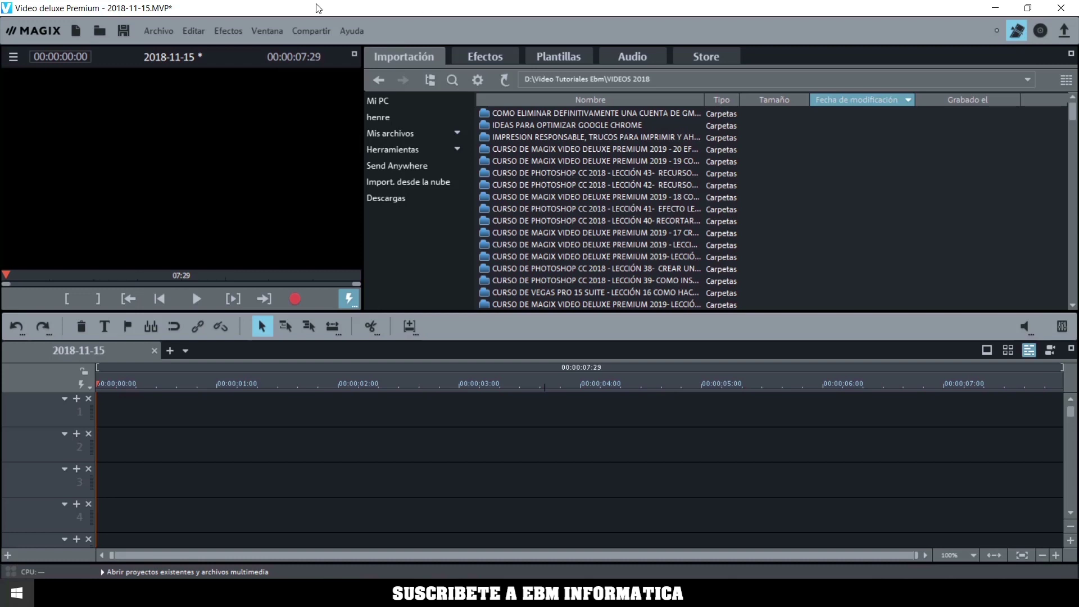
pyautogui.click(158, 30)
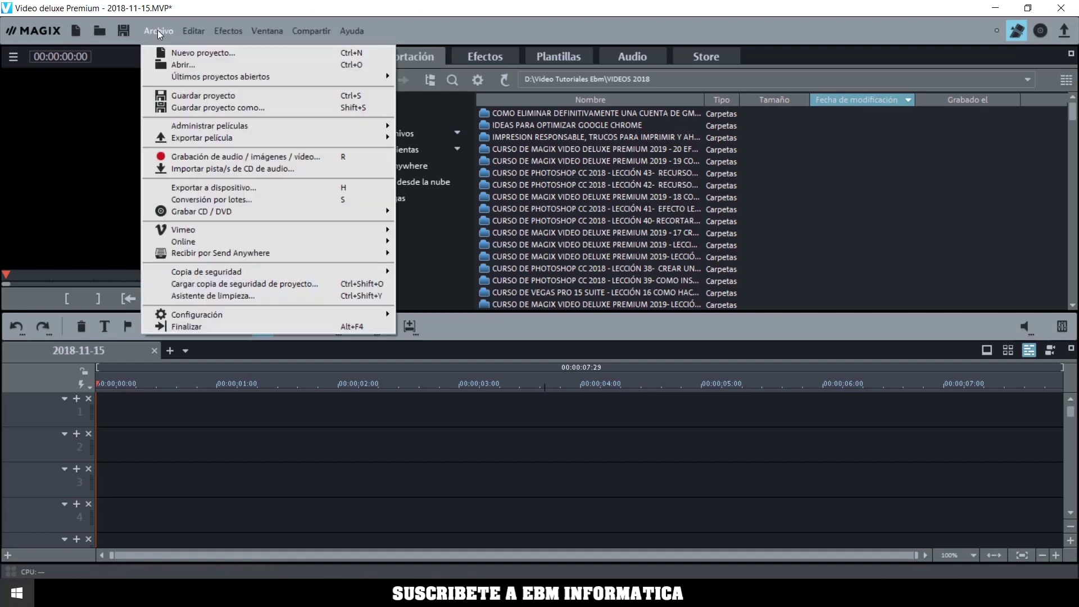
pyautogui.click(250, 200)
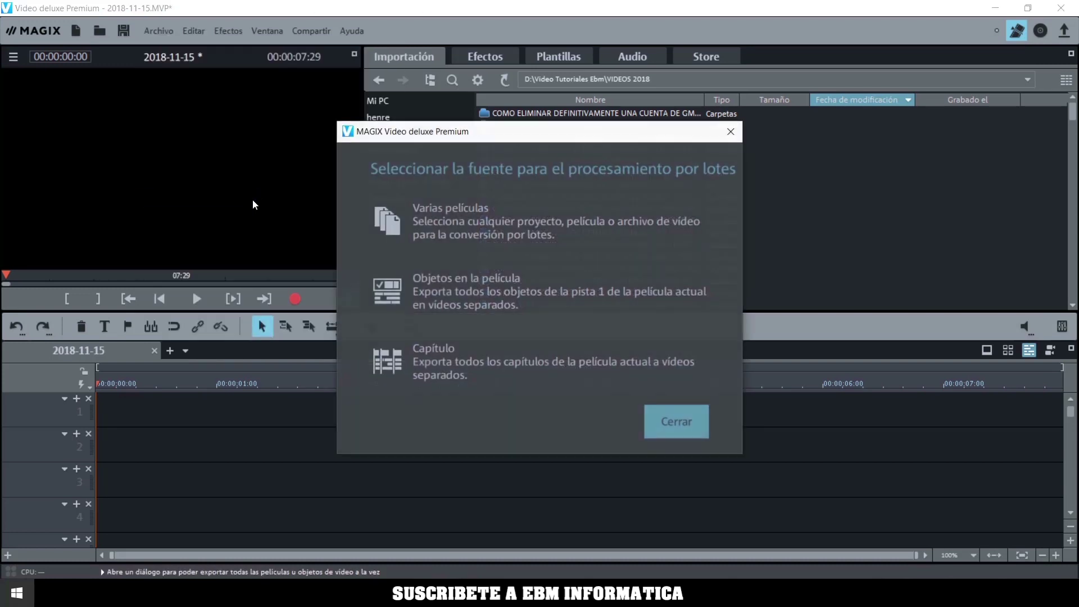
pyautogui.click(476, 286)
pyautogui.scroll(-3, 541, 291)
pyautogui.scroll(3, 541, 292)
pyautogui.click(797, 426)
pyautogui.click(681, 463)
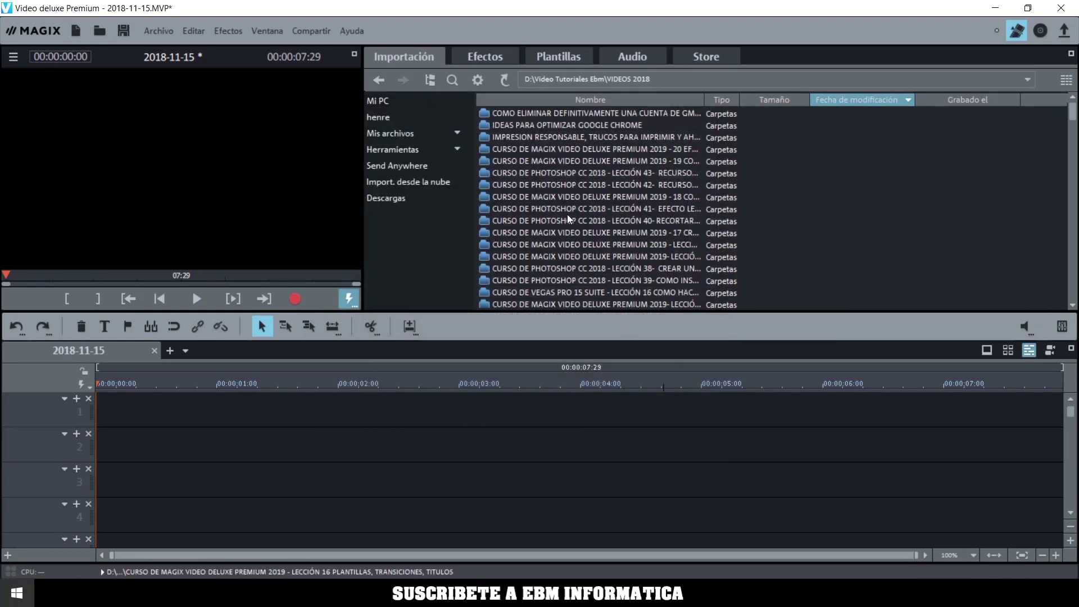
# Open COMO ELIMINAR DEFINITIVAMENTE UNA CUENTA DE GMAIL.MVP, closing the current project without saving, and show its TUTORIALES EBM INFORMATICA movie
pyautogui.doubleClick(628, 112)
pyautogui.doubleClick(550, 150)
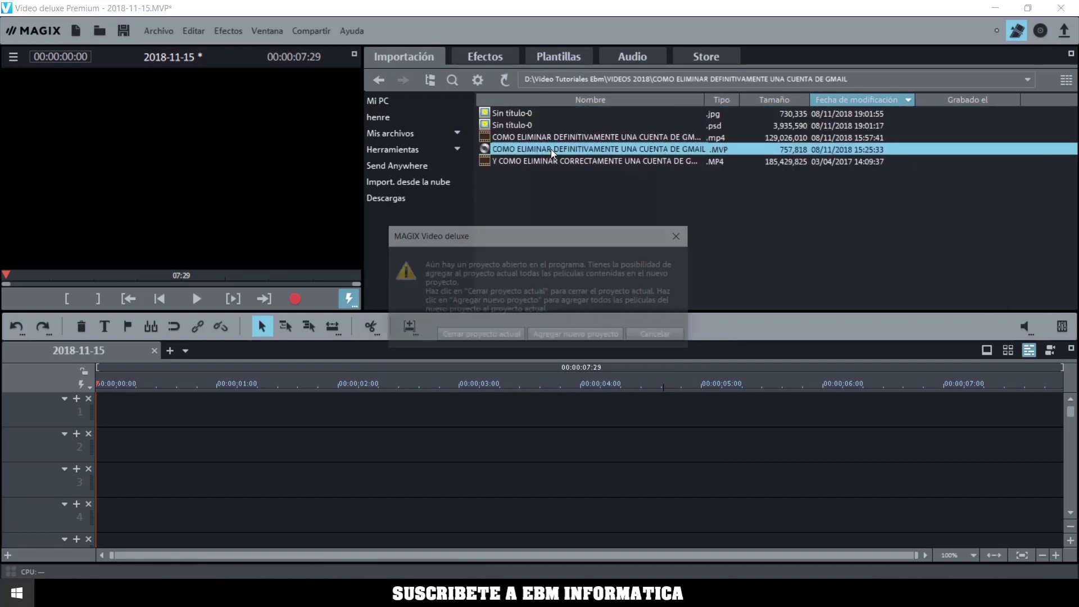
pyautogui.click(497, 335)
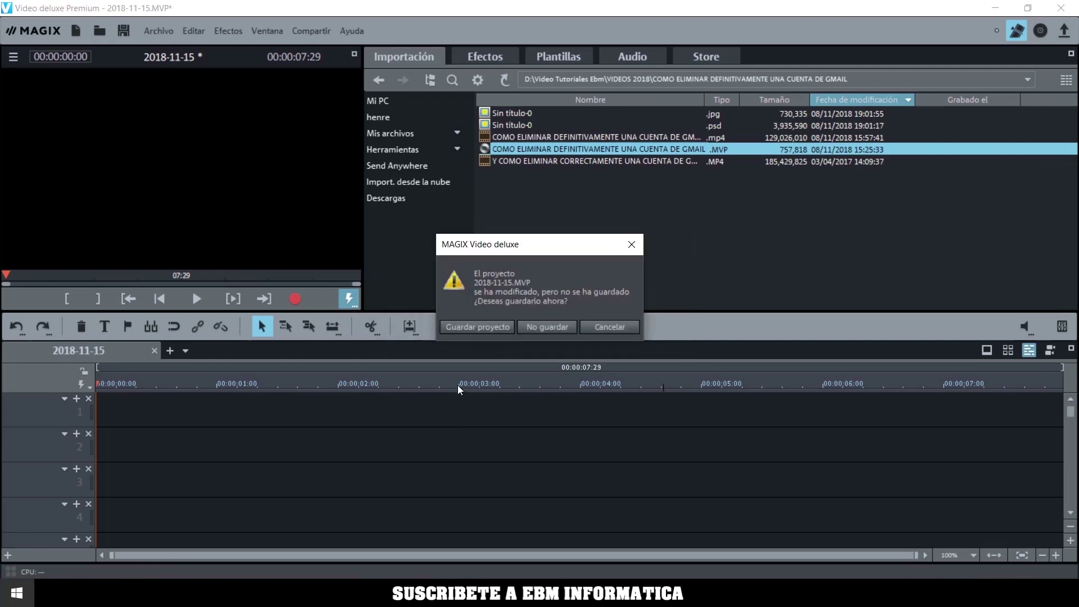
pyautogui.click(547, 327)
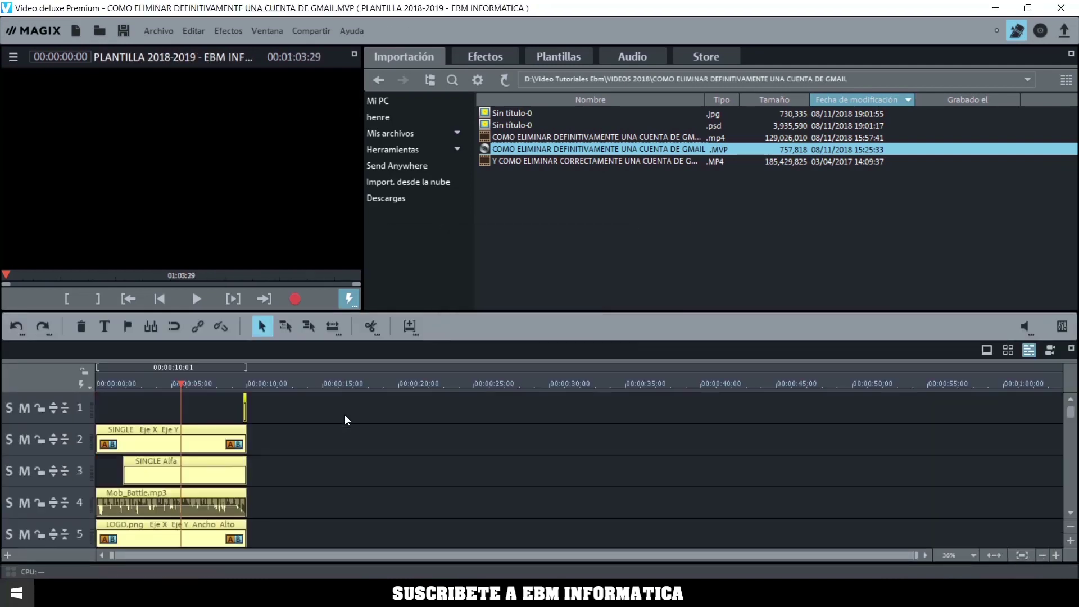
pyautogui.click(84, 352)
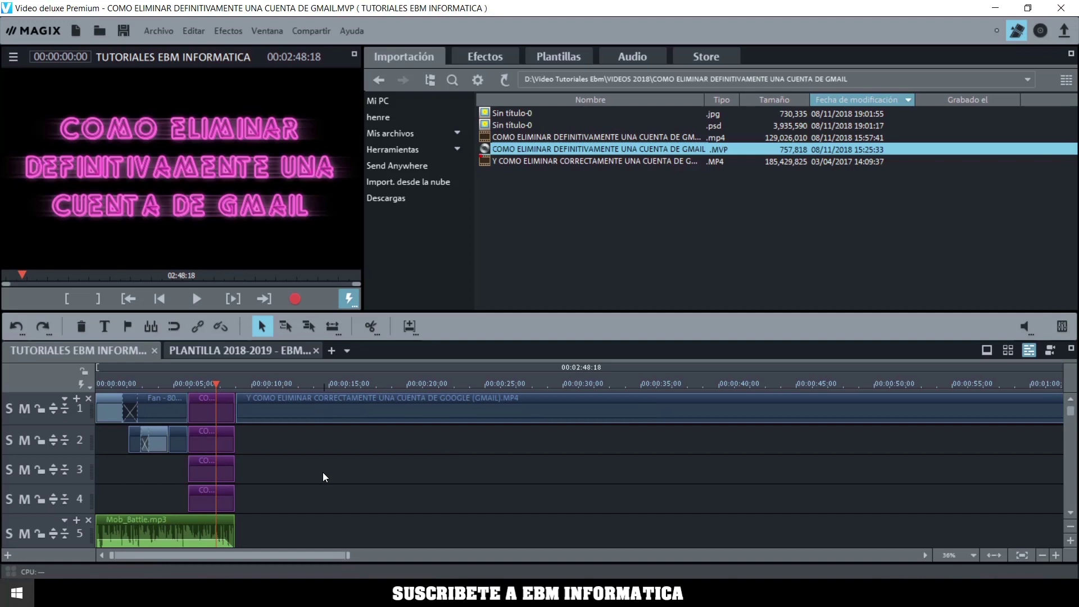
# Start a batch conversion with the objects in the movie (Objetos en la película) as the source and look through the pending orders
pyautogui.click(158, 32)
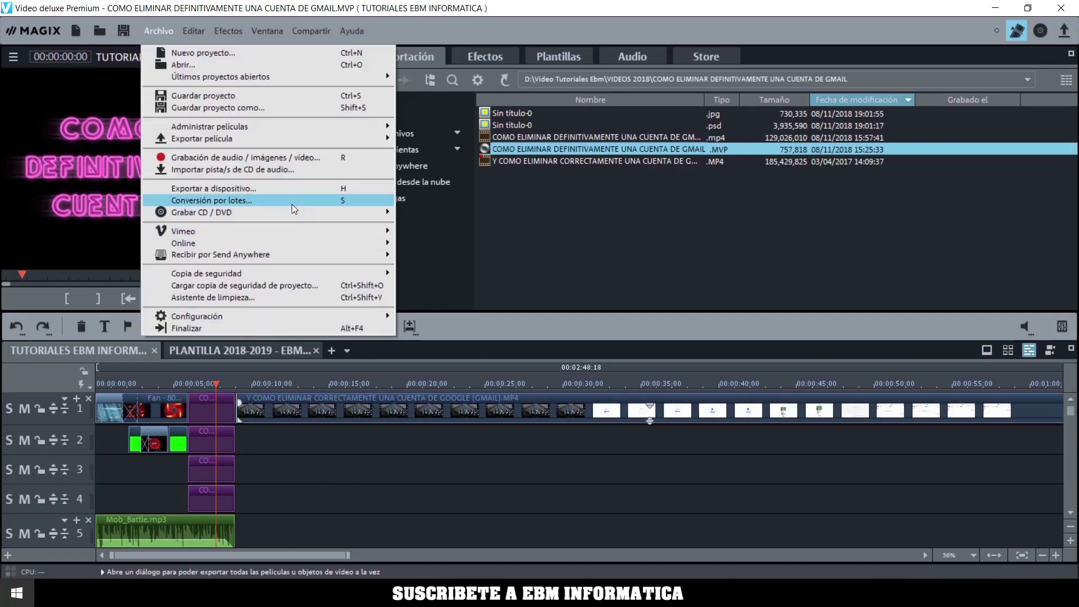
pyautogui.click(291, 202)
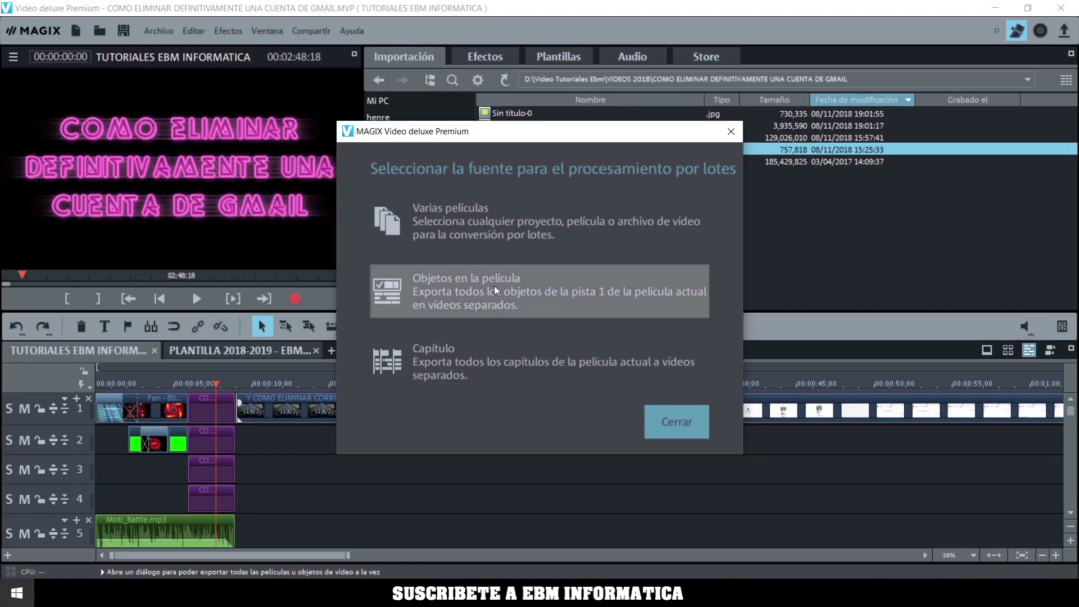
pyautogui.click(493, 286)
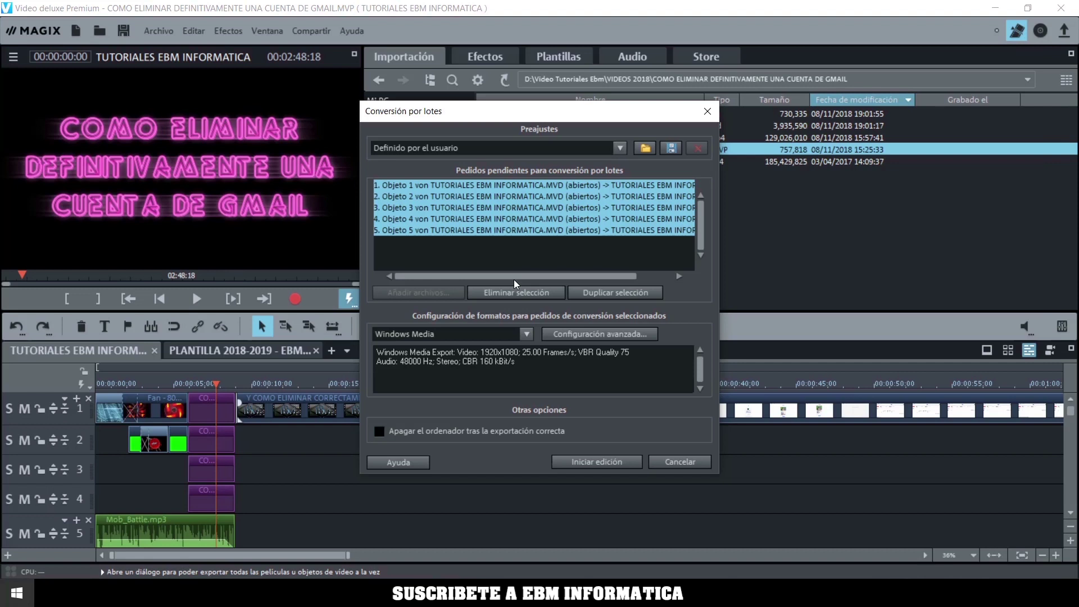
pyautogui.moveTo(505, 277); pyautogui.dragTo(479, 279)
pyautogui.moveTo(539, 276); pyautogui.dragTo(447, 275)
# Set the export format of the selected object orders to MPEG-4, then open their advanced settings and cancel the file-naming choice
pyautogui.click(525, 335)
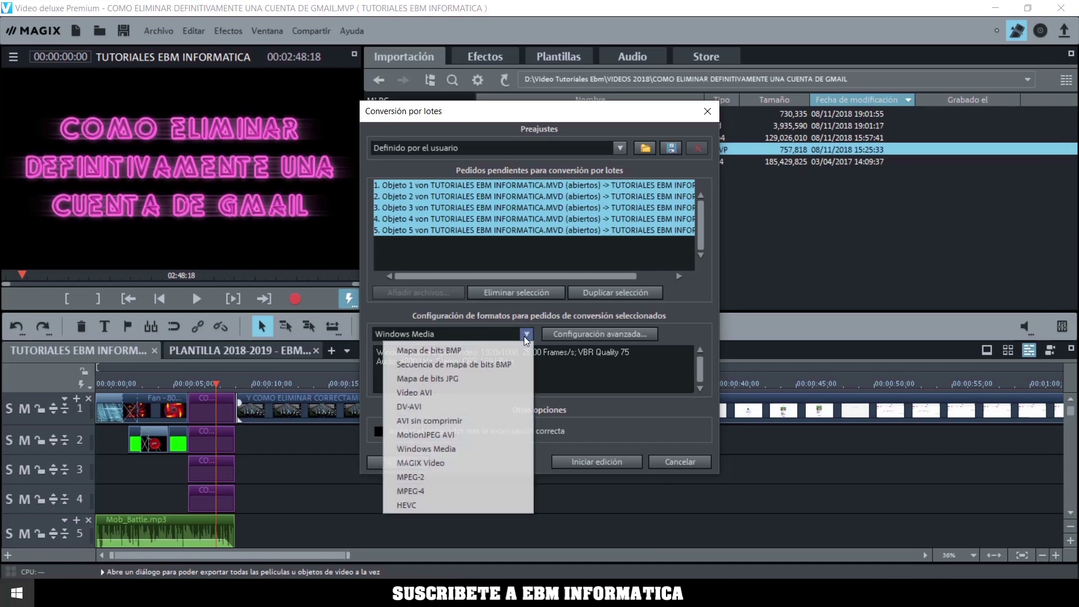
pyautogui.click(458, 492)
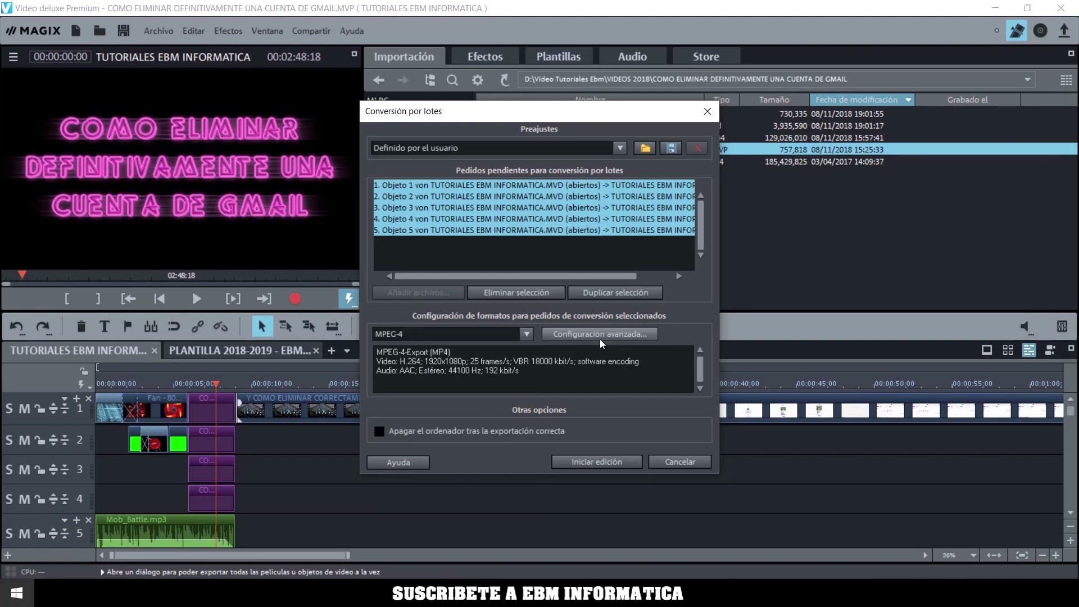
pyautogui.click(598, 334)
pyautogui.click(721, 361)
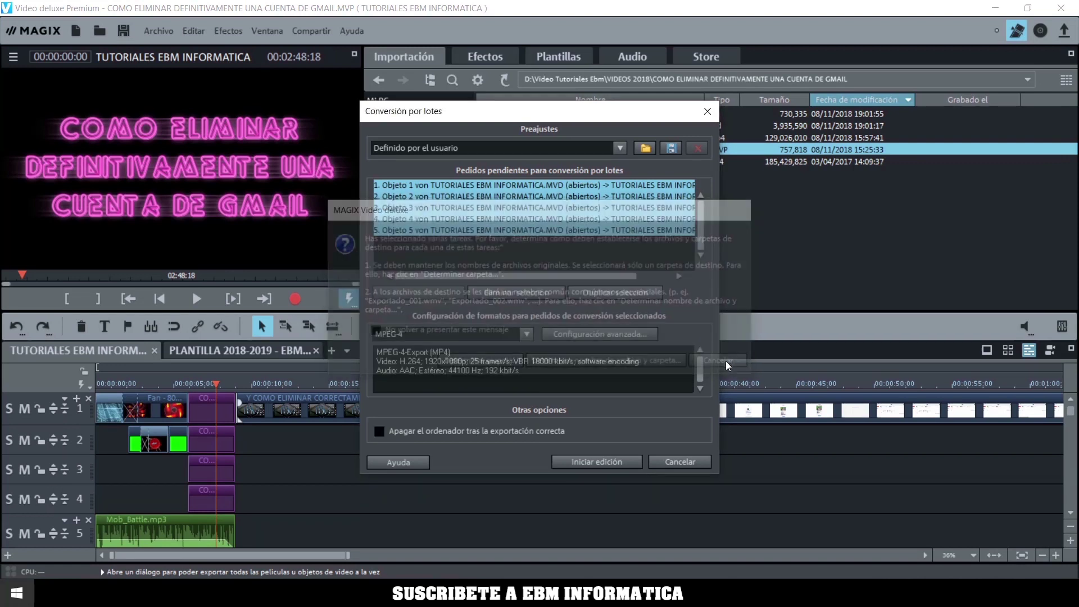
# Examine the MPEG-4 export settings of the first object order alone, then cancel them and the batch conversion
pyautogui.click(558, 185)
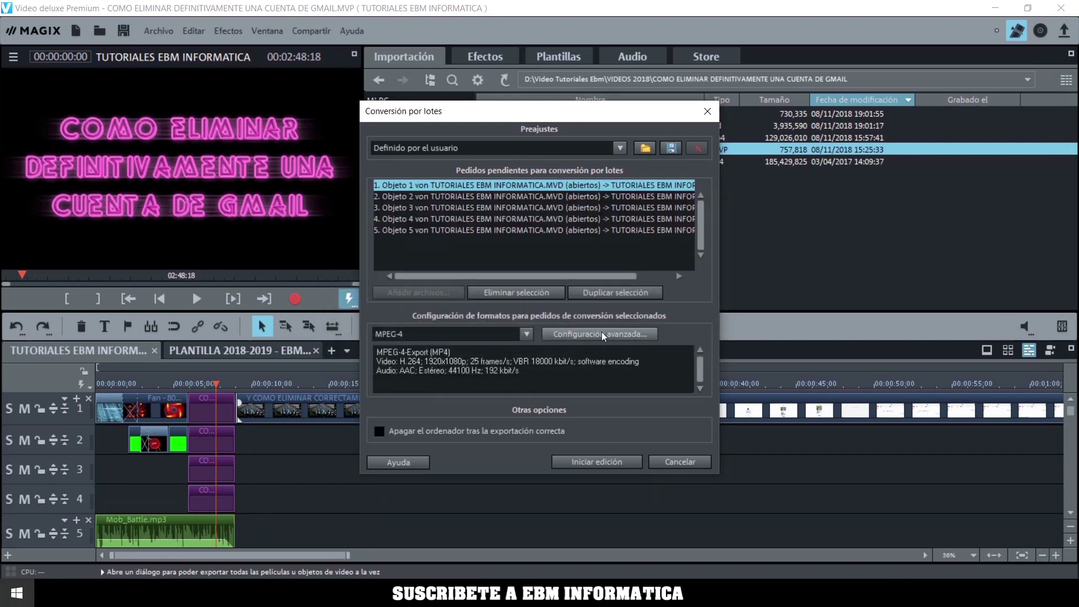
pyautogui.click(602, 334)
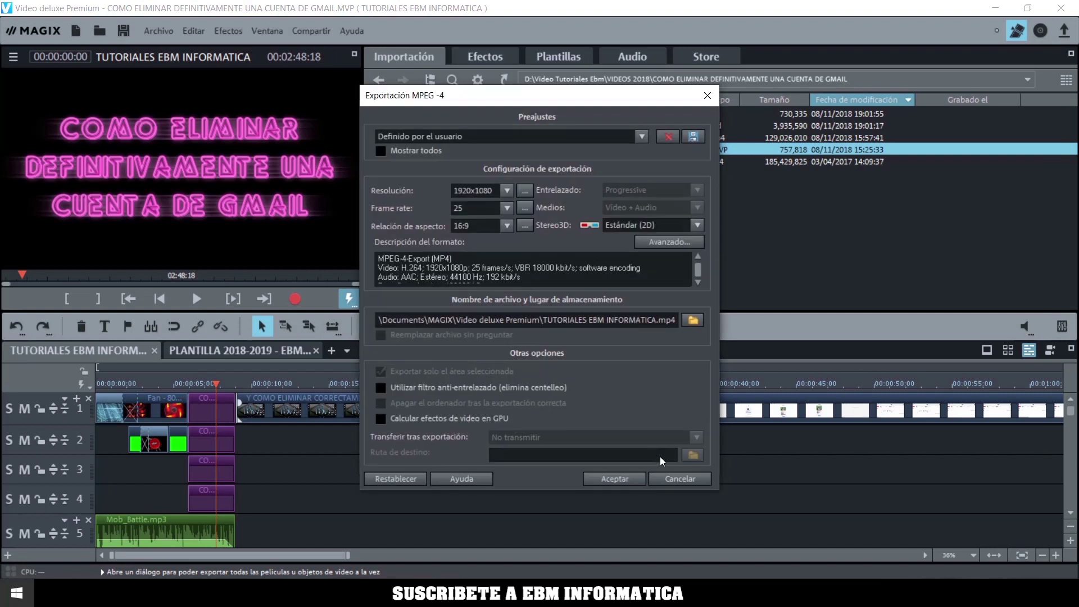
pyautogui.click(687, 482)
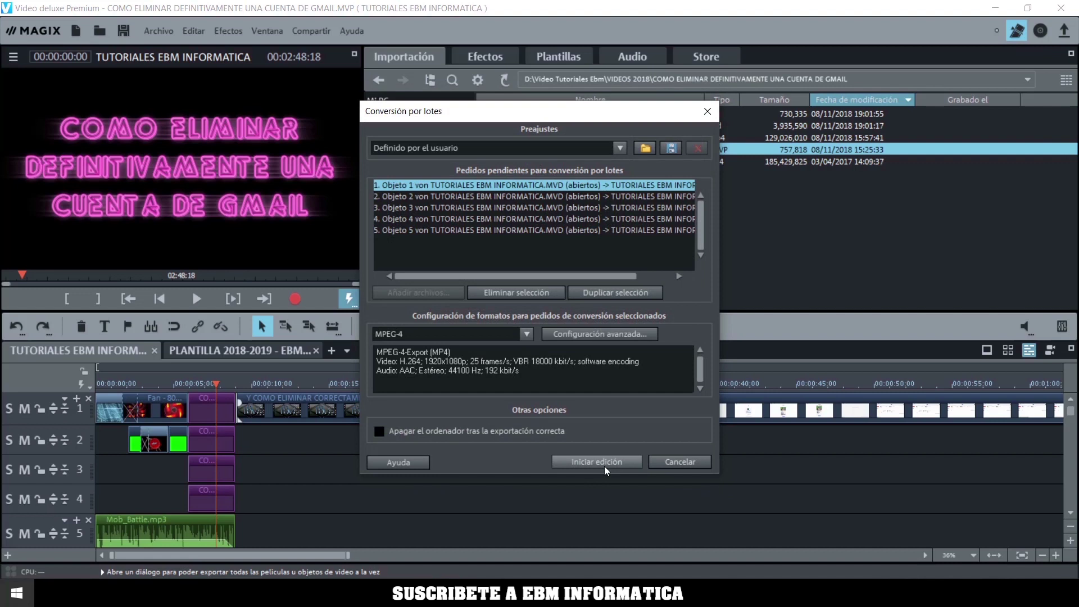
pyautogui.click(679, 462)
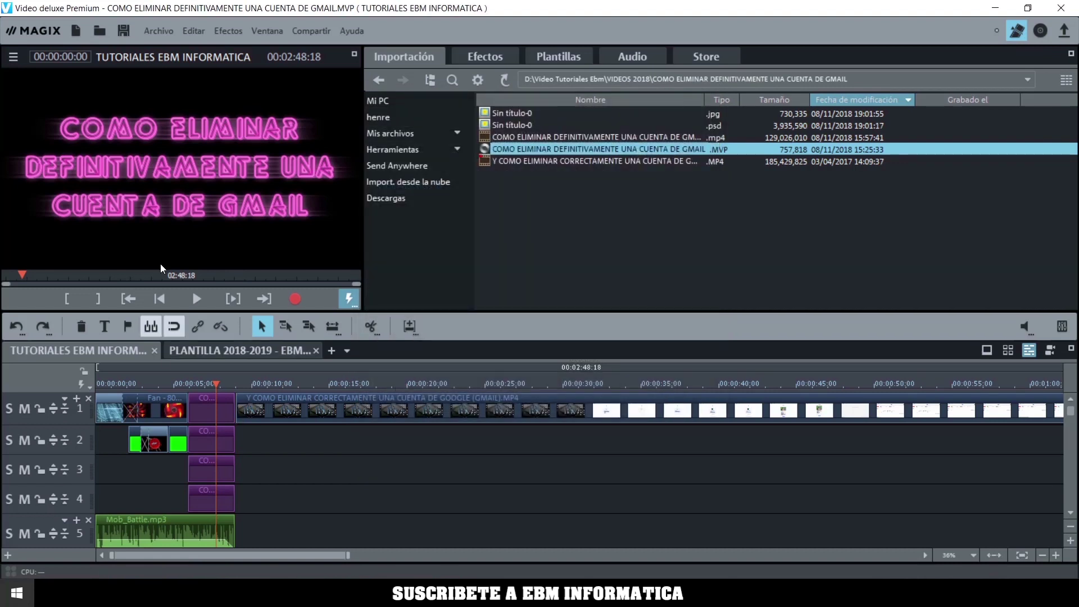
# Bring up the batch conversion source choices, look at the Capítulo option and close them without choosing a source
pyautogui.click(150, 28)
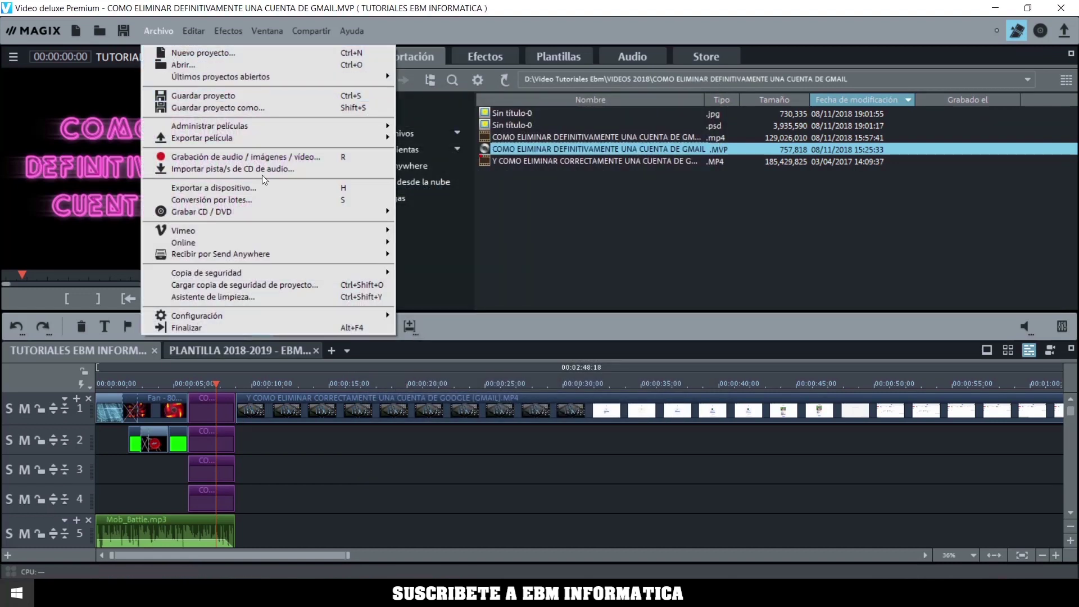
pyautogui.click(288, 200)
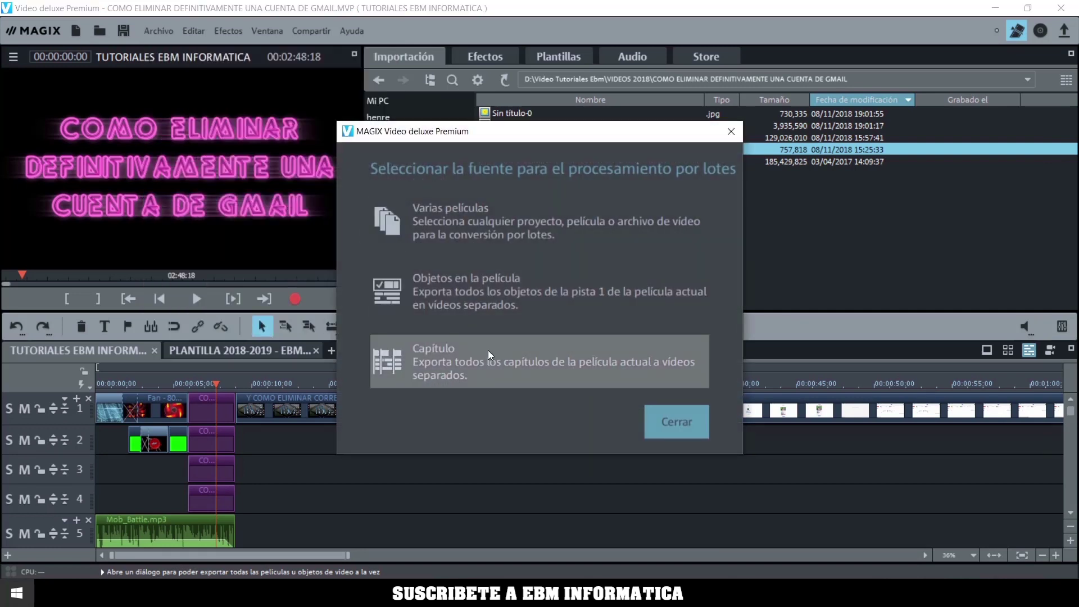
pyautogui.click(730, 130)
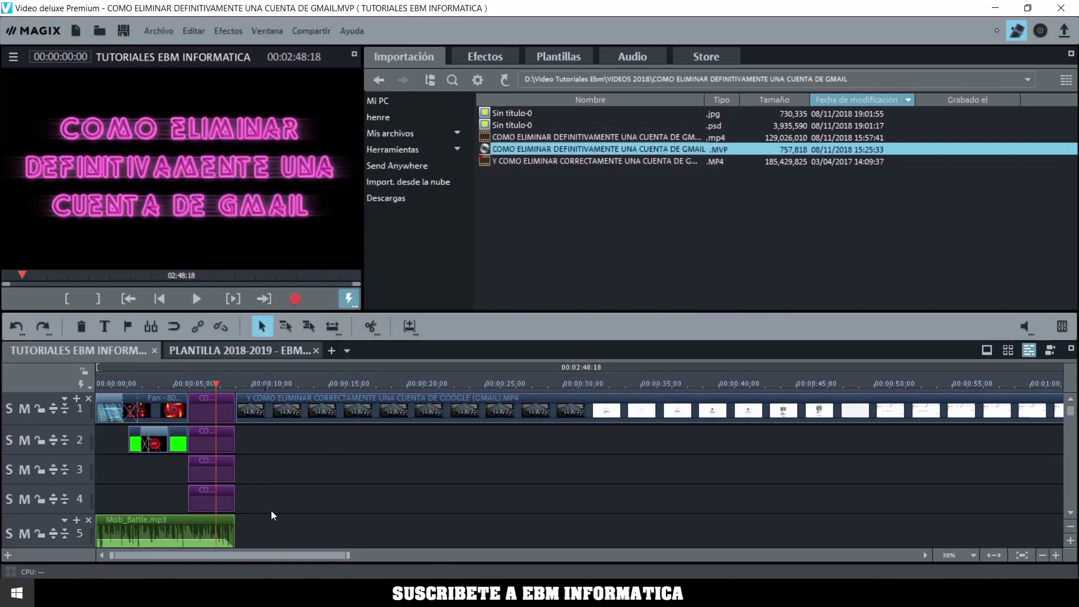
# Place markers along the movie over the opening title and at about 00:00:31:18, 00:01:23:08 and 00:02:29:01
pyautogui.click(127, 327)
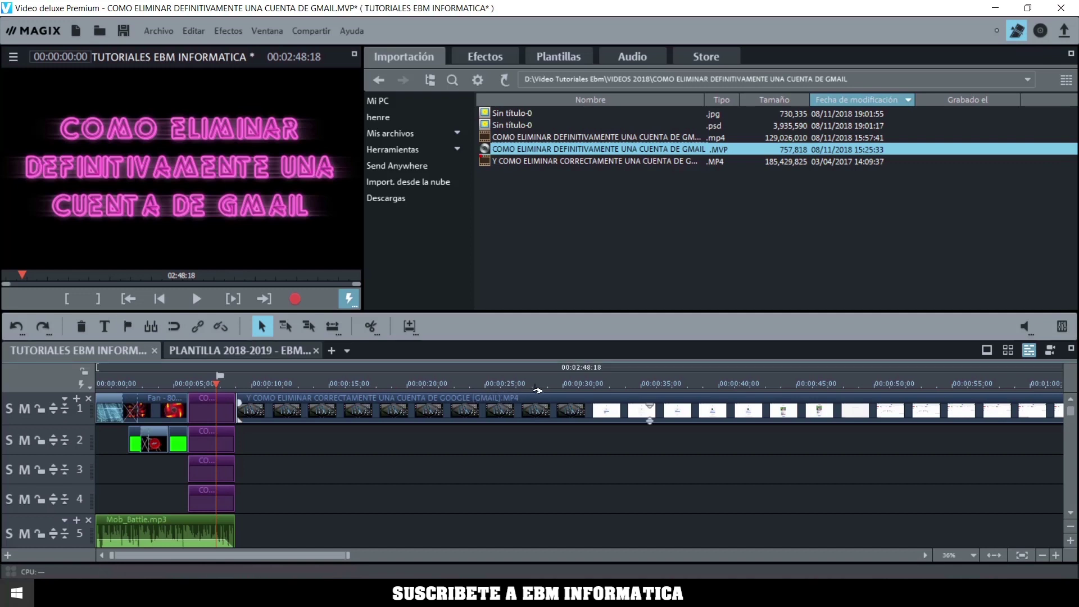
pyautogui.click(588, 384)
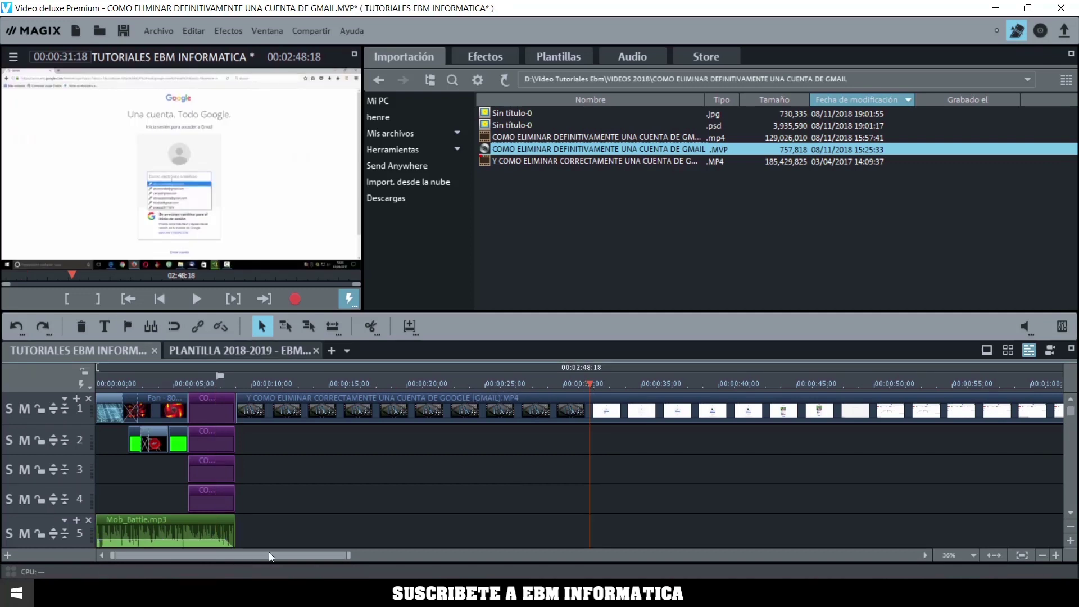
pyautogui.moveTo(268, 554); pyautogui.dragTo(432, 554)
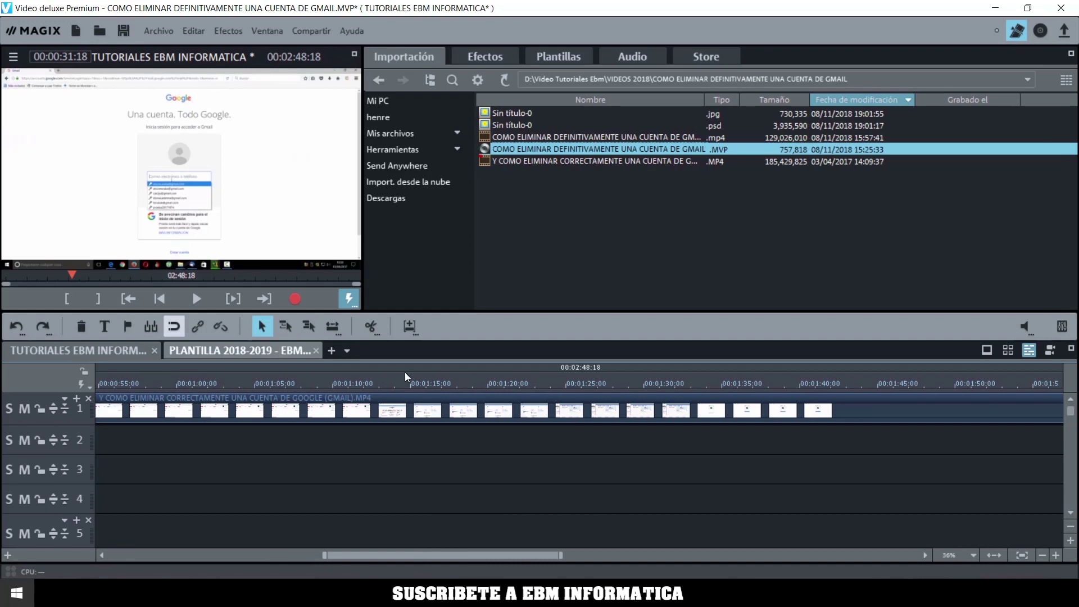
pyautogui.click(539, 384)
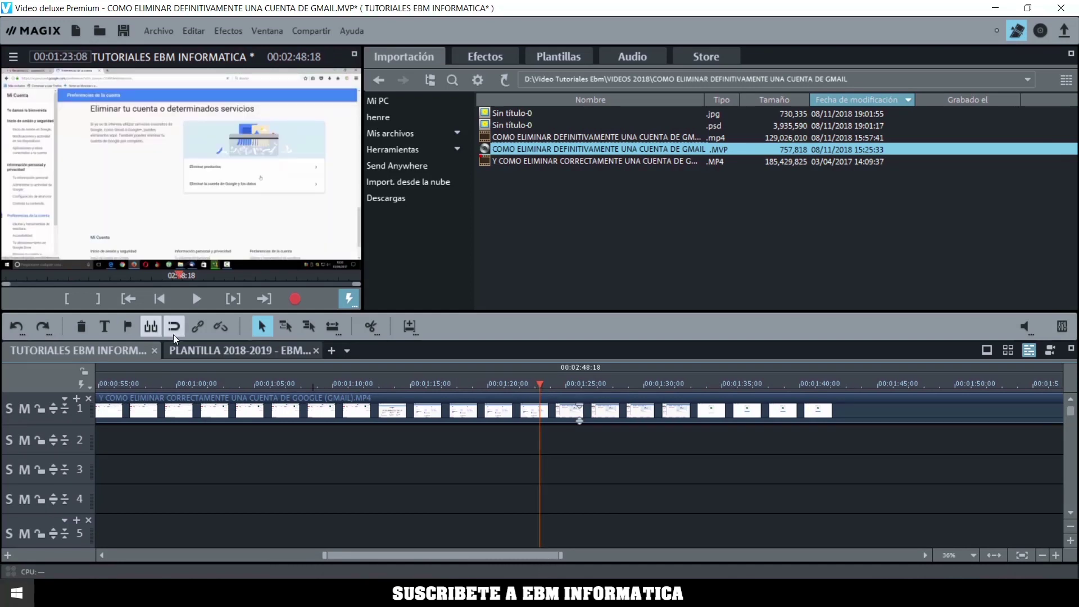
pyautogui.moveTo(469, 557); pyautogui.dragTo(654, 528)
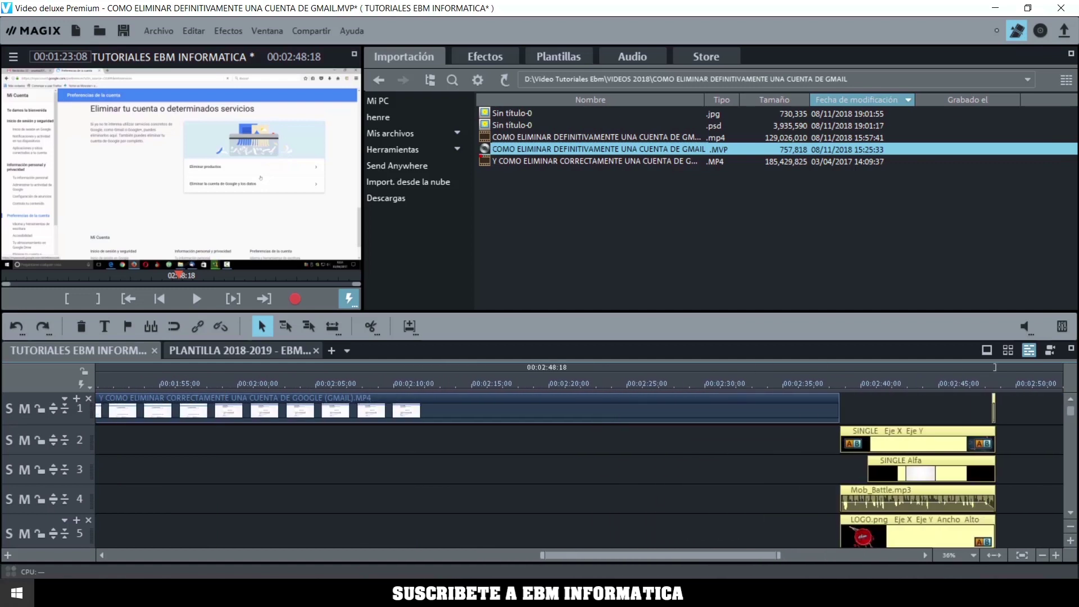
pyautogui.click(686, 383)
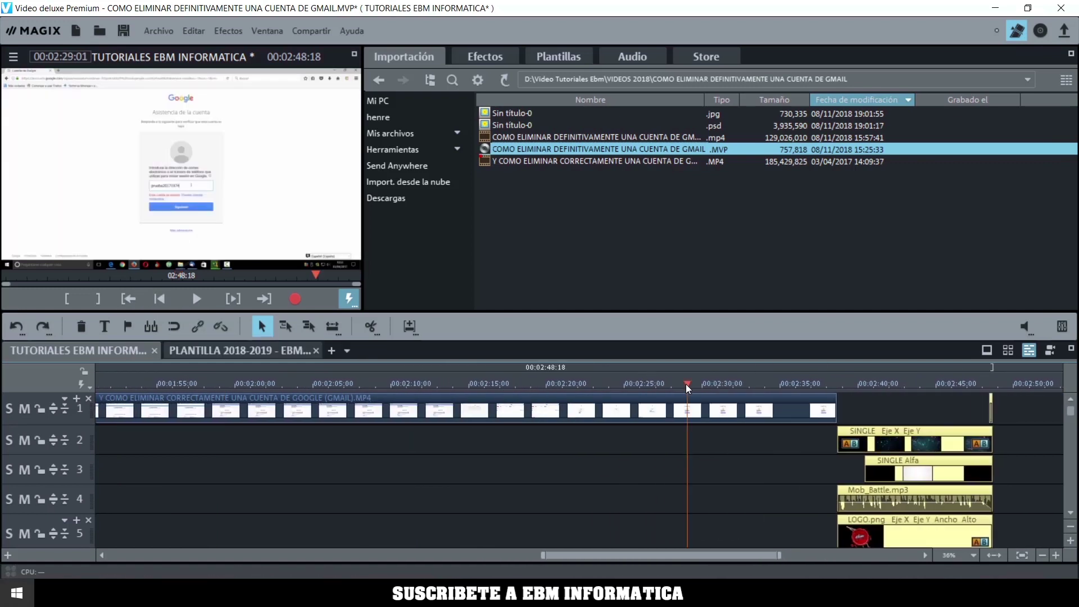
pyautogui.click(128, 328)
# Start a batch conversion with Capítulo as the source, look through the chapter orders and available export formats, and cancel it
pyautogui.click(156, 30)
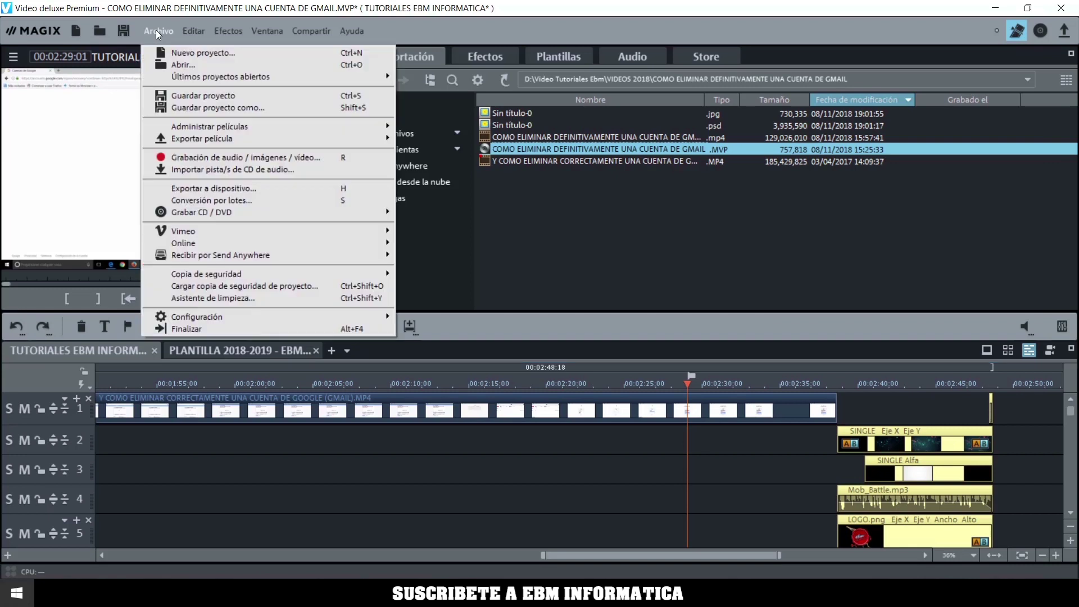
pyautogui.click(292, 200)
pyautogui.click(460, 366)
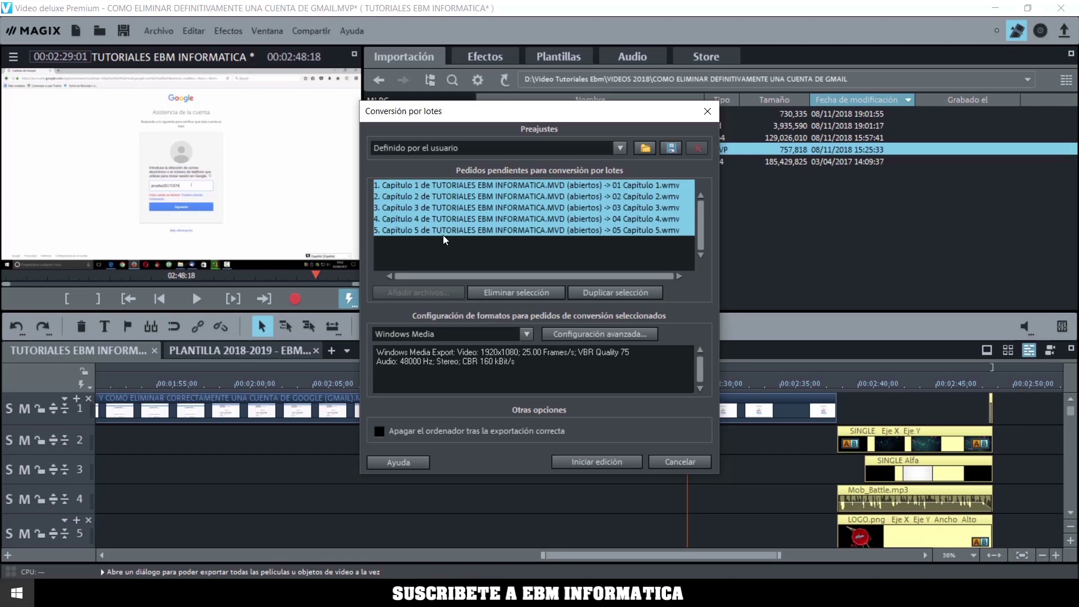
pyautogui.click(530, 336)
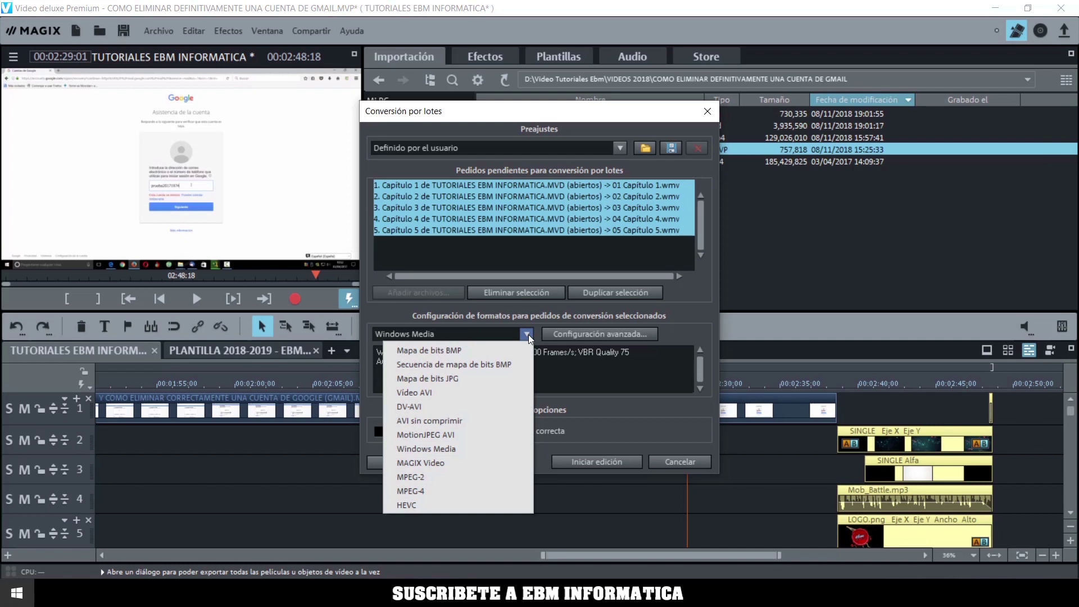
pyautogui.click(610, 419)
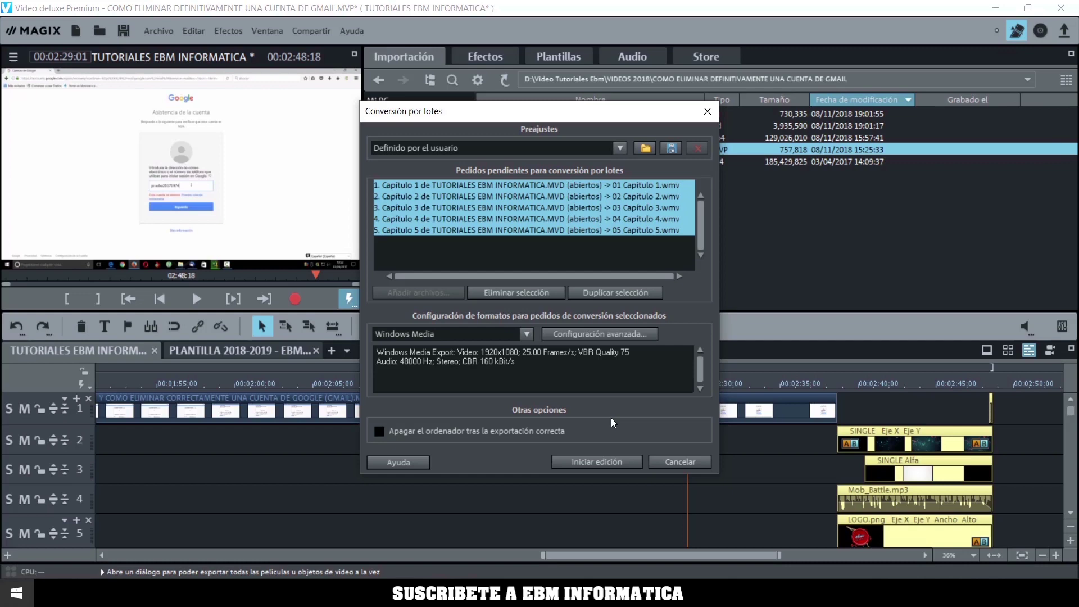
pyautogui.click(677, 461)
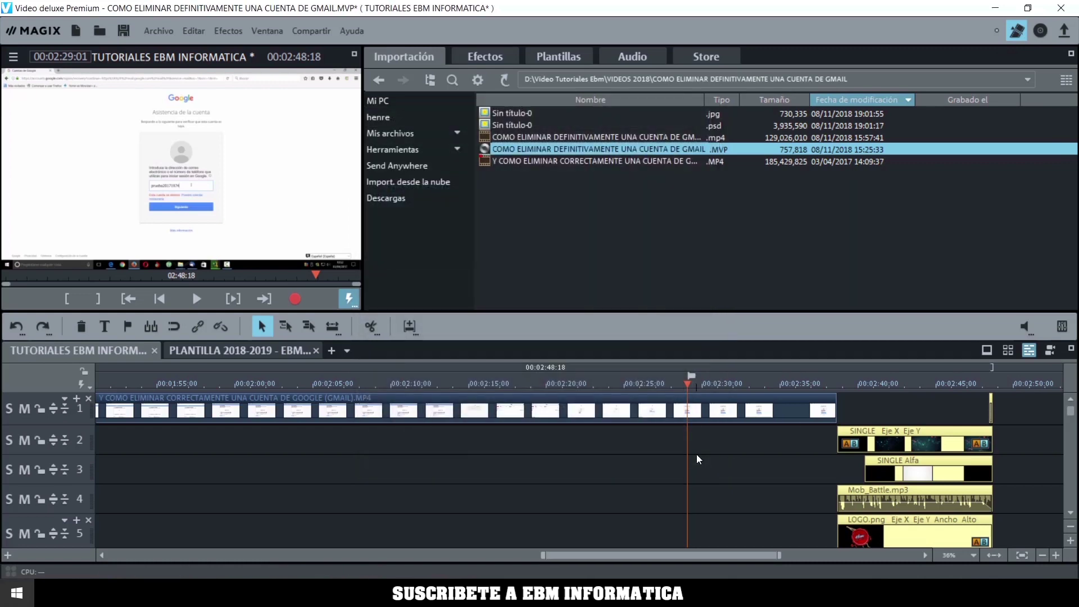